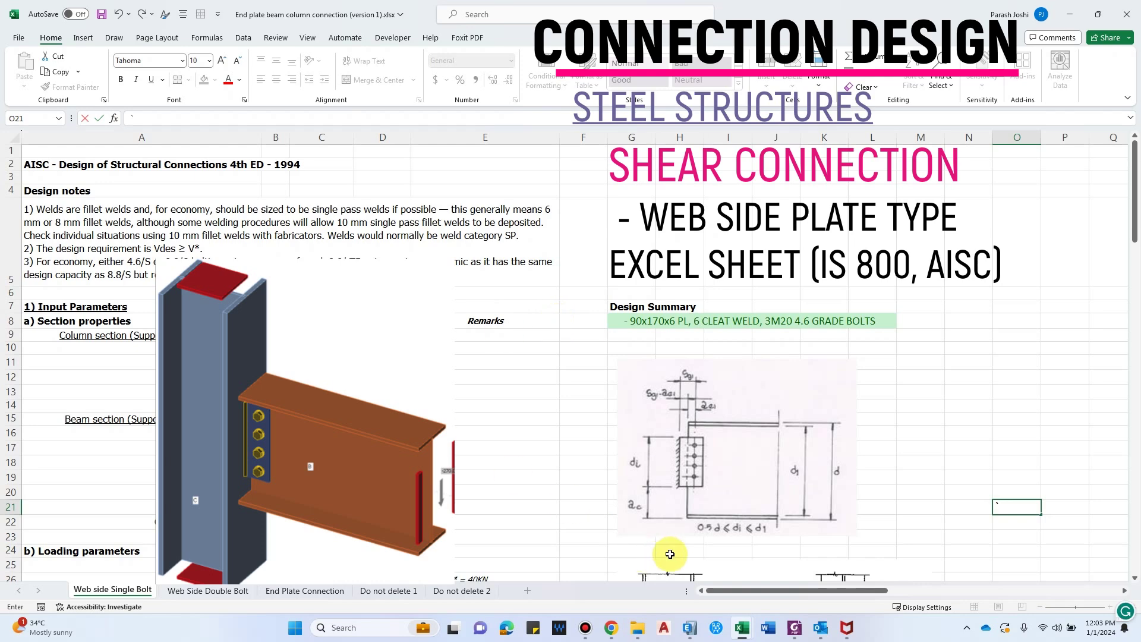
# Step: Examine the design notes and the section, loading and bolt input parameters of the single-bolt web side plate sheet
pyautogui.scroll(-1, 658, 559)
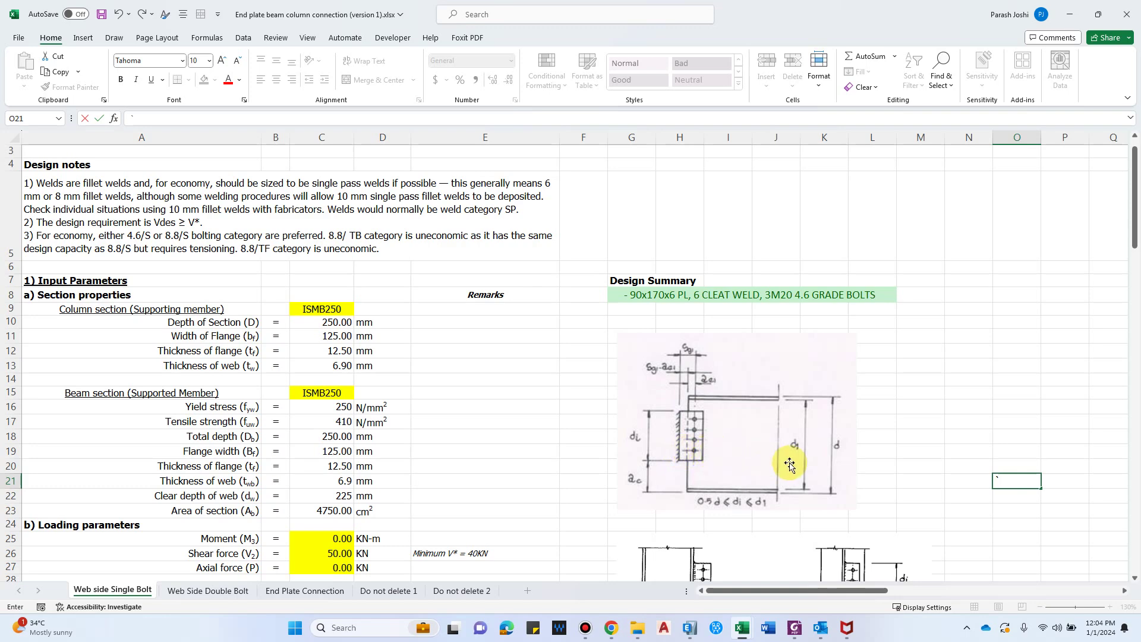
pyautogui.press('Escape')
pyautogui.scroll(1, 831, 462)
pyautogui.scroll(-3, 814, 459)
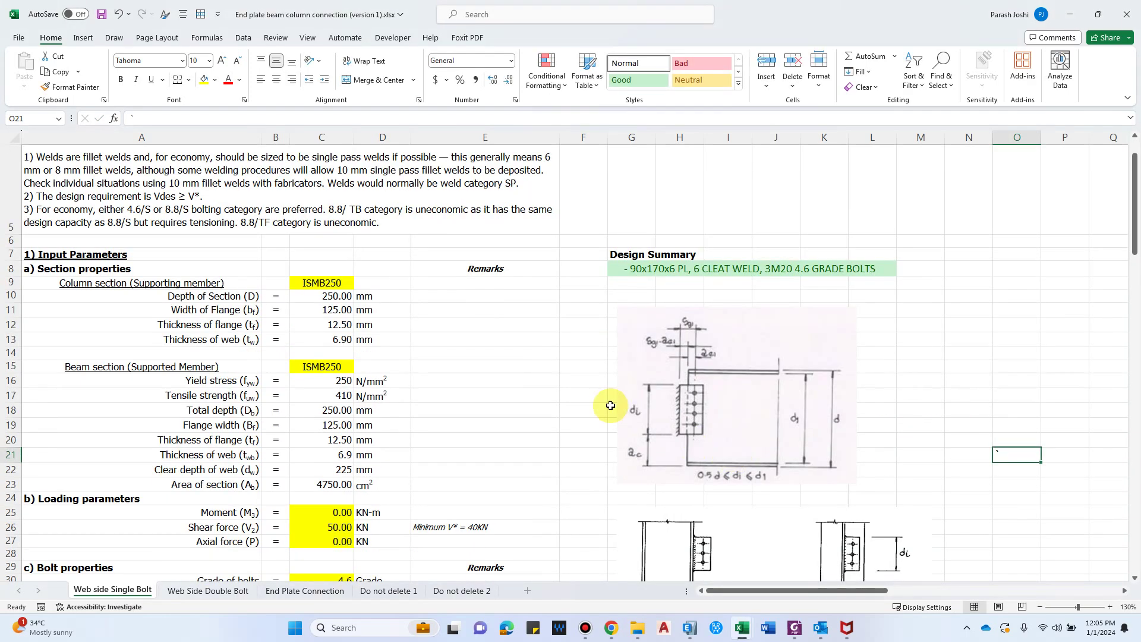
pyautogui.scroll(-9, 470, 485)
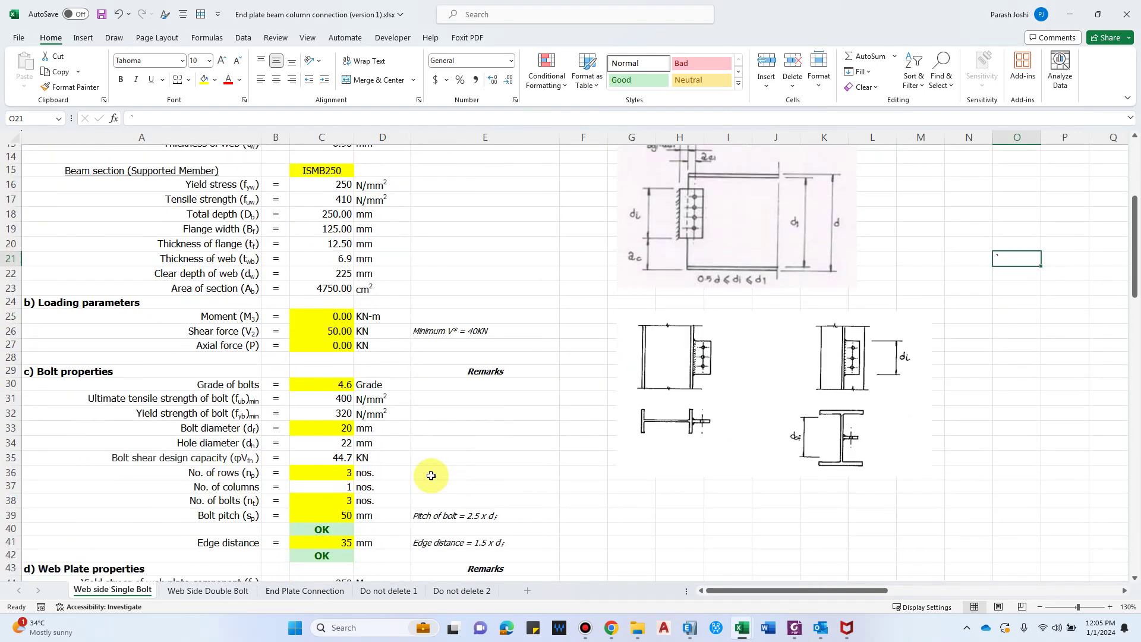
pyautogui.scroll(-4, 426, 488)
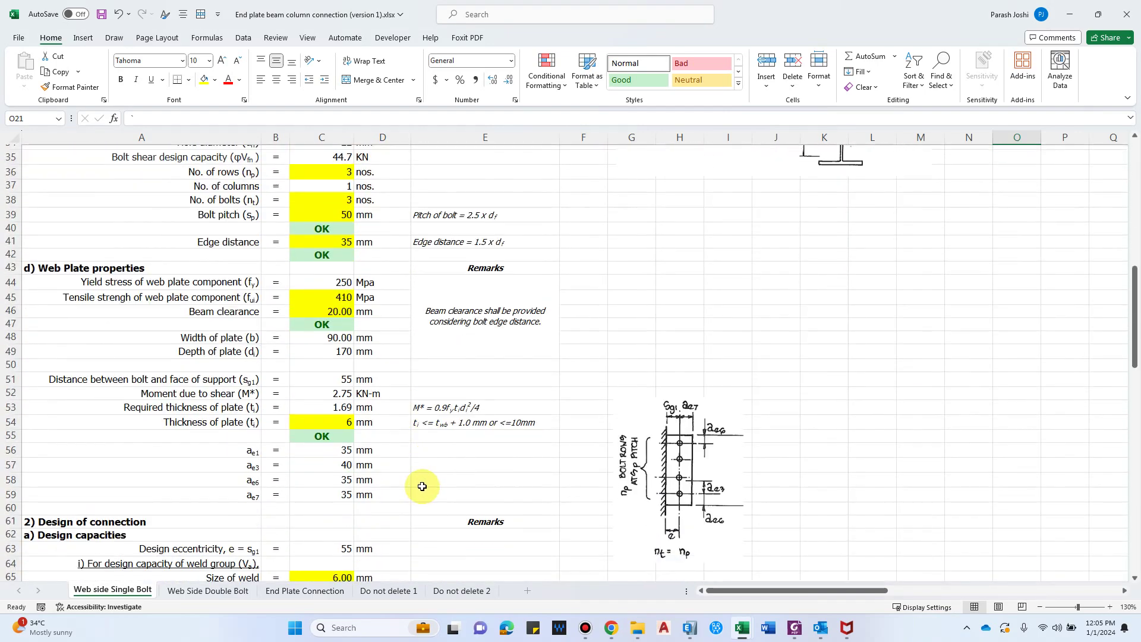
# Step: Examine the web plate properties and the weld group, bolt group and web plate design capacity calculations
pyautogui.scroll(-3, 402, 485)
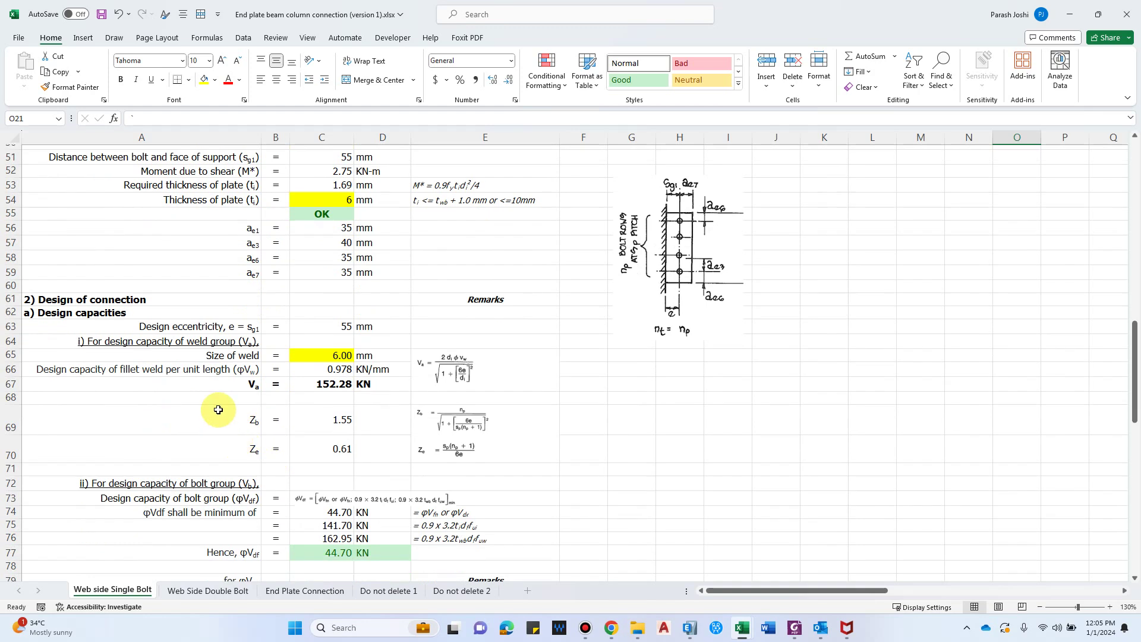
pyautogui.scroll(-1, 226, 365)
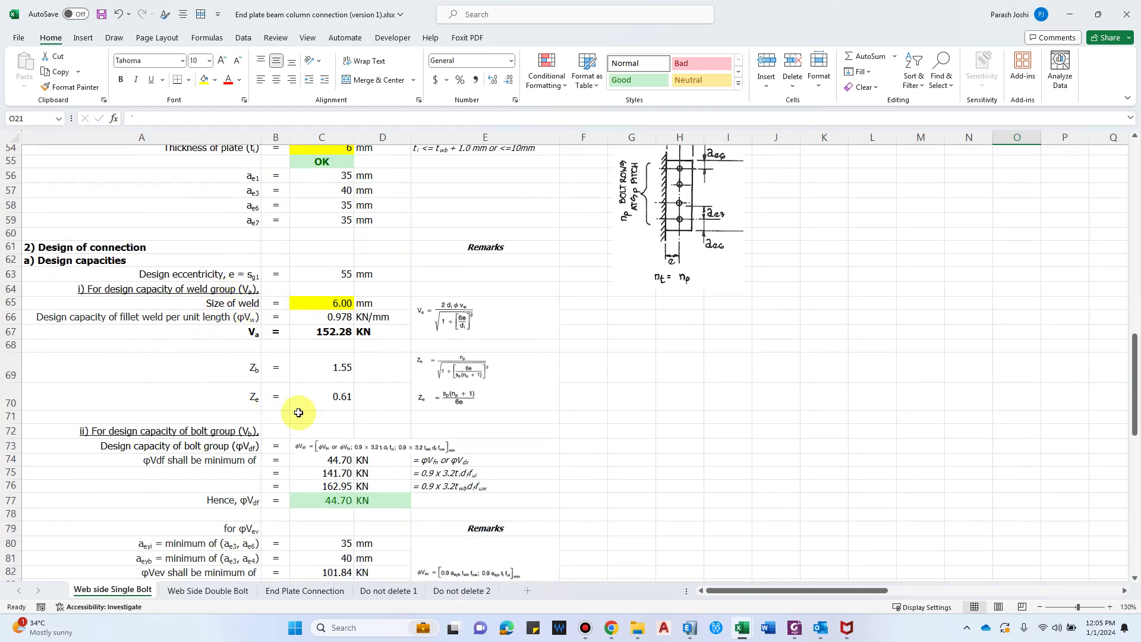
pyautogui.scroll(-2, 298, 416)
pyautogui.scroll(1, 234, 425)
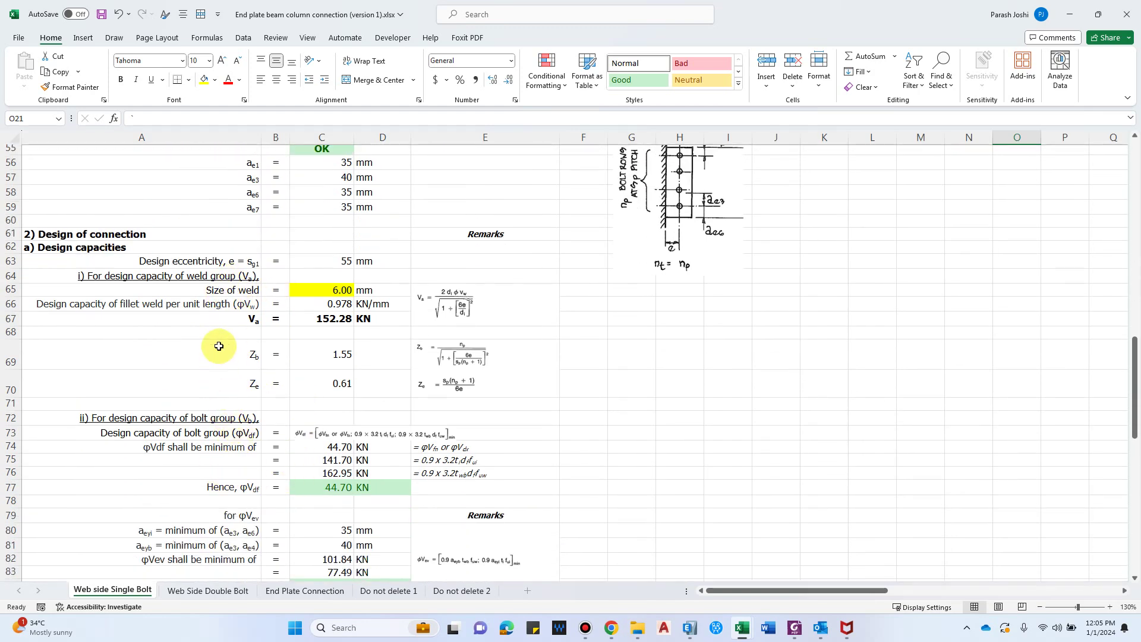
pyautogui.scroll(1, 125, 321)
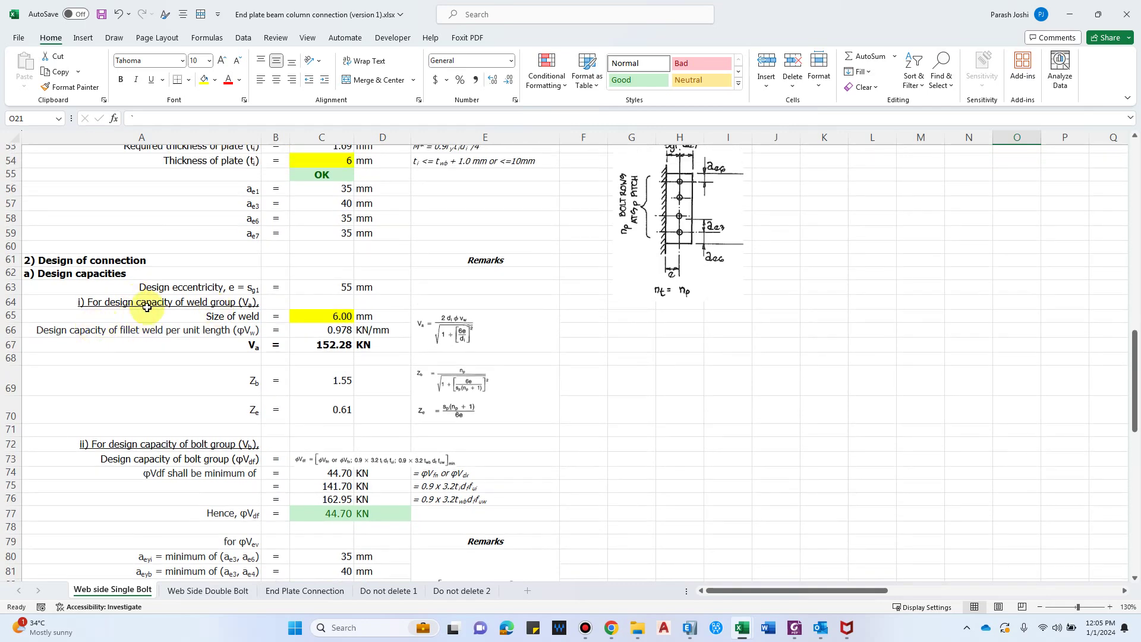
pyautogui.scroll(-3, 181, 311)
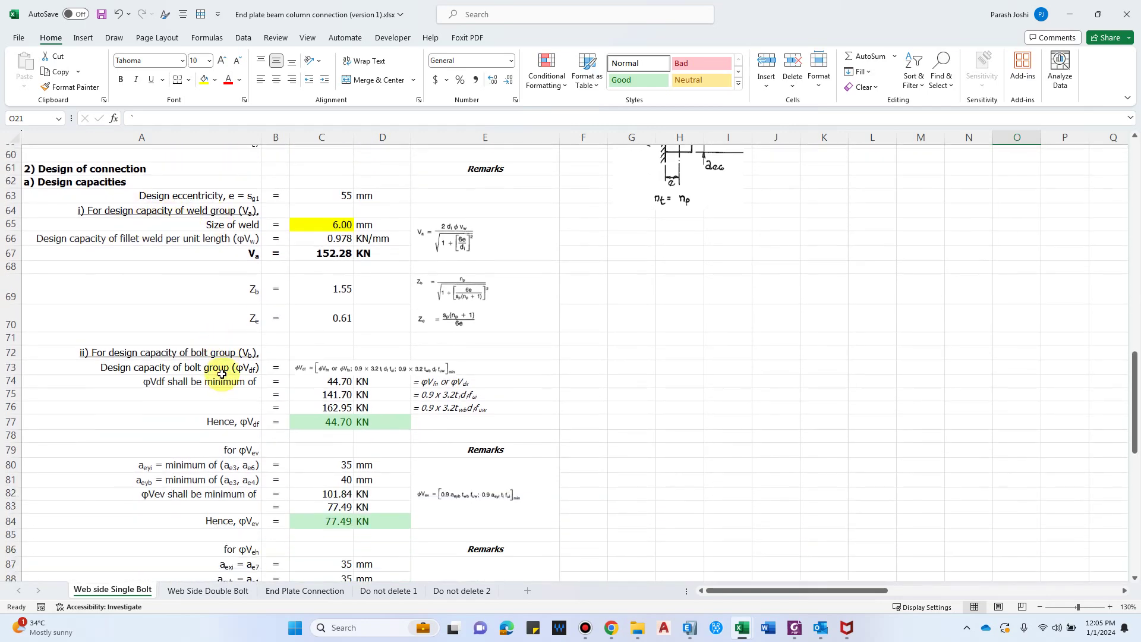
pyautogui.scroll(-3, 190, 366)
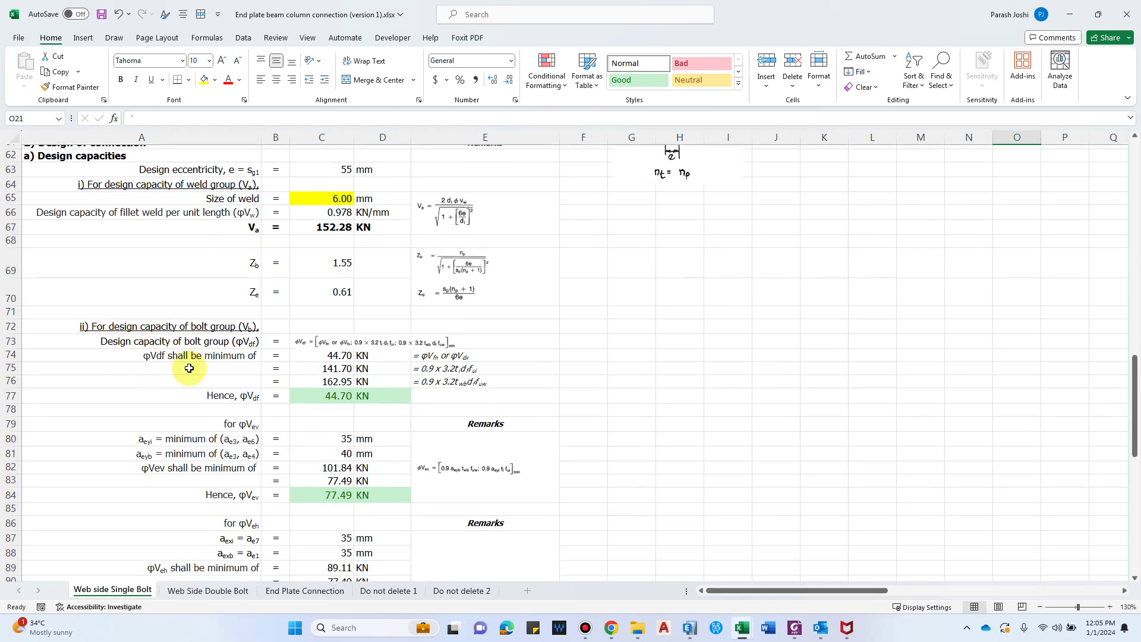
pyautogui.scroll(-3, 222, 426)
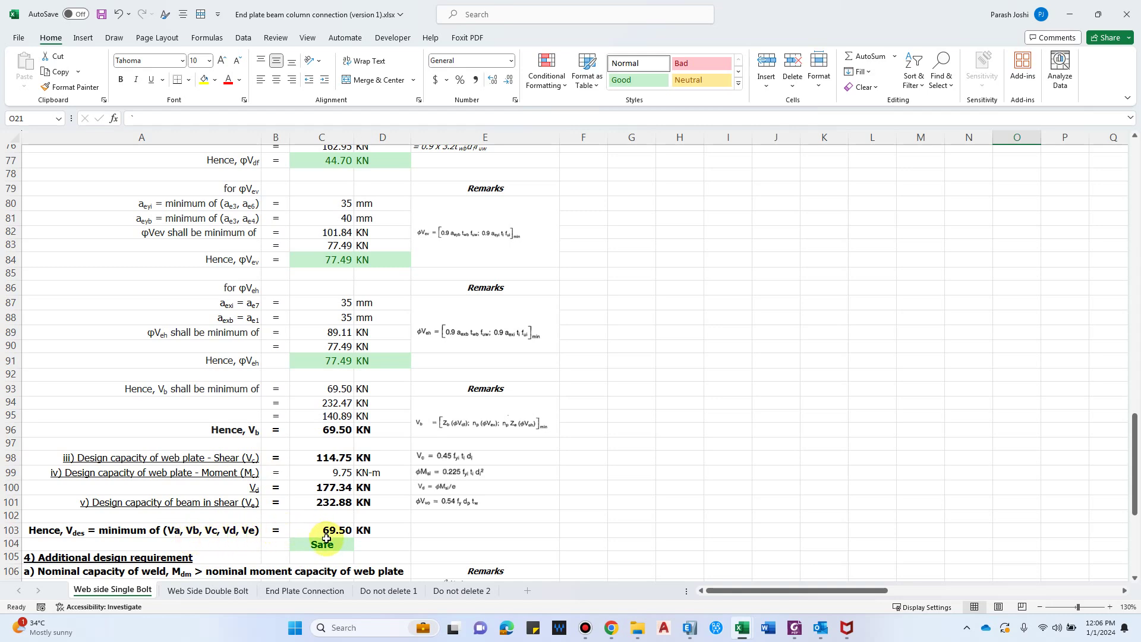
# Step: Go back over the capacity calculations and review the design notes, section, loading and bolt inputs again
pyautogui.scroll(3, 326, 539)
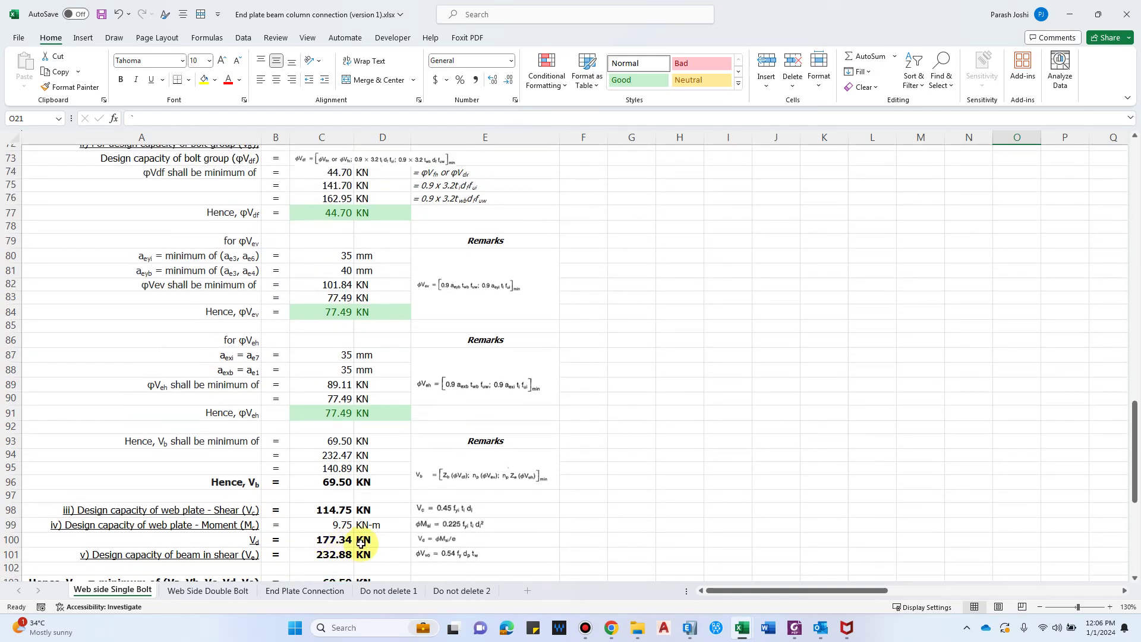
pyautogui.scroll(3, 432, 517)
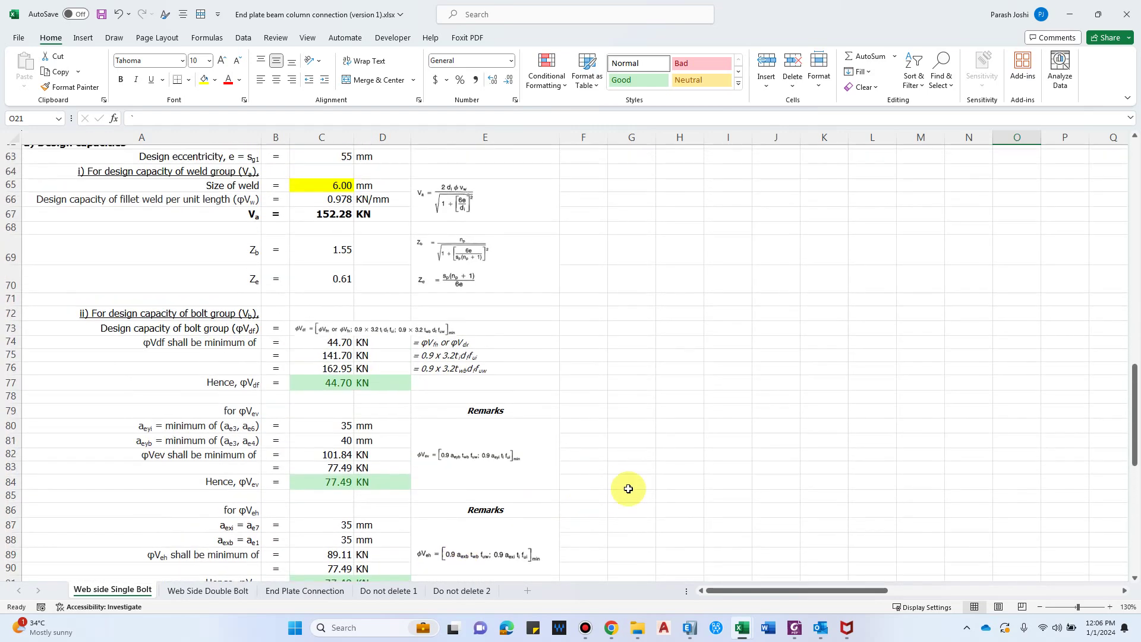
pyautogui.scroll(15, 657, 416)
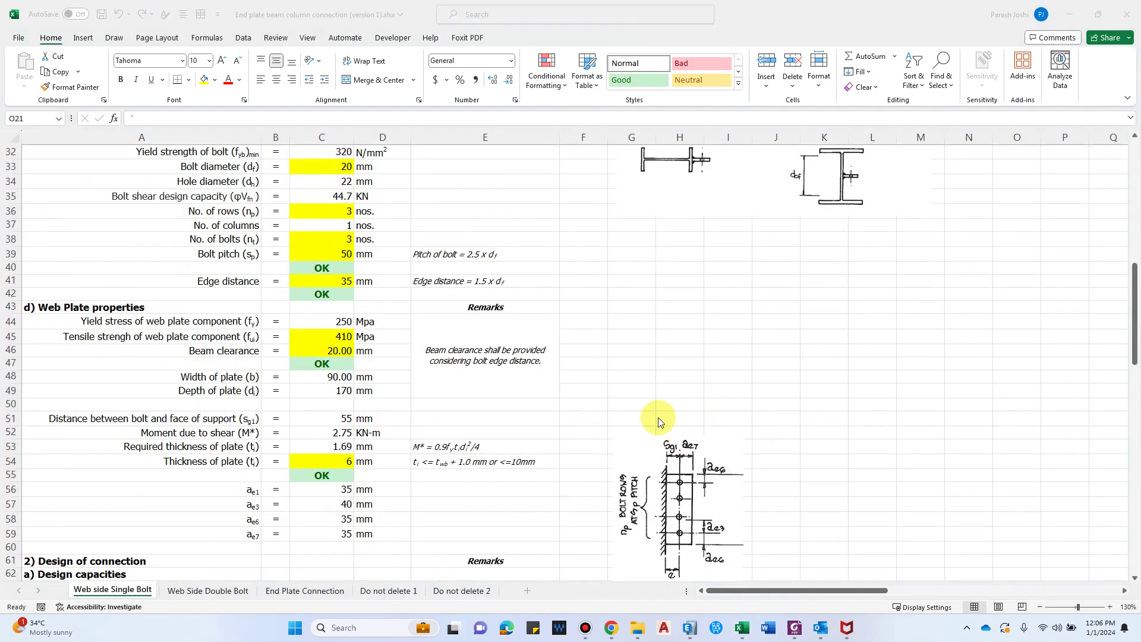
pyautogui.scroll(3, 618, 392)
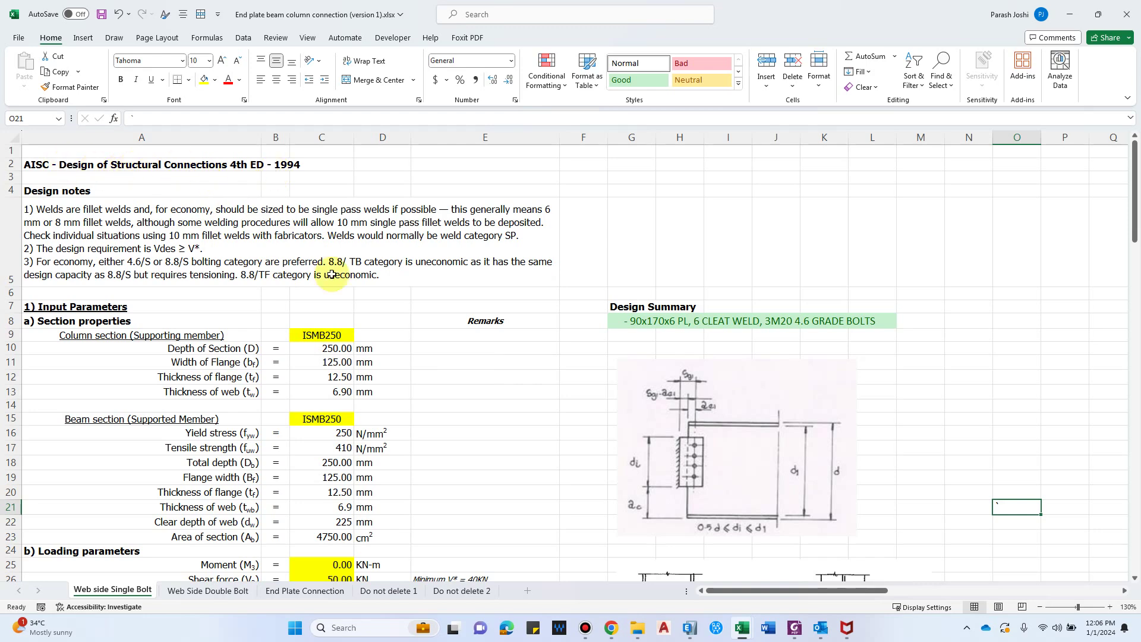
pyautogui.scroll(-1, 364, 339)
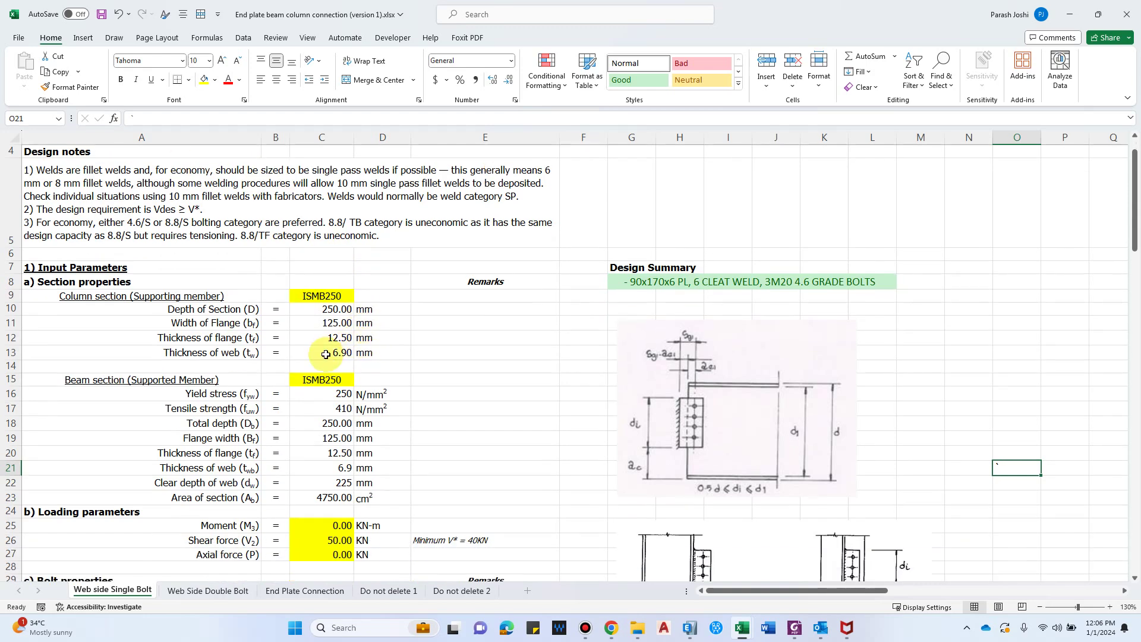
pyautogui.scroll(-1, 312, 352)
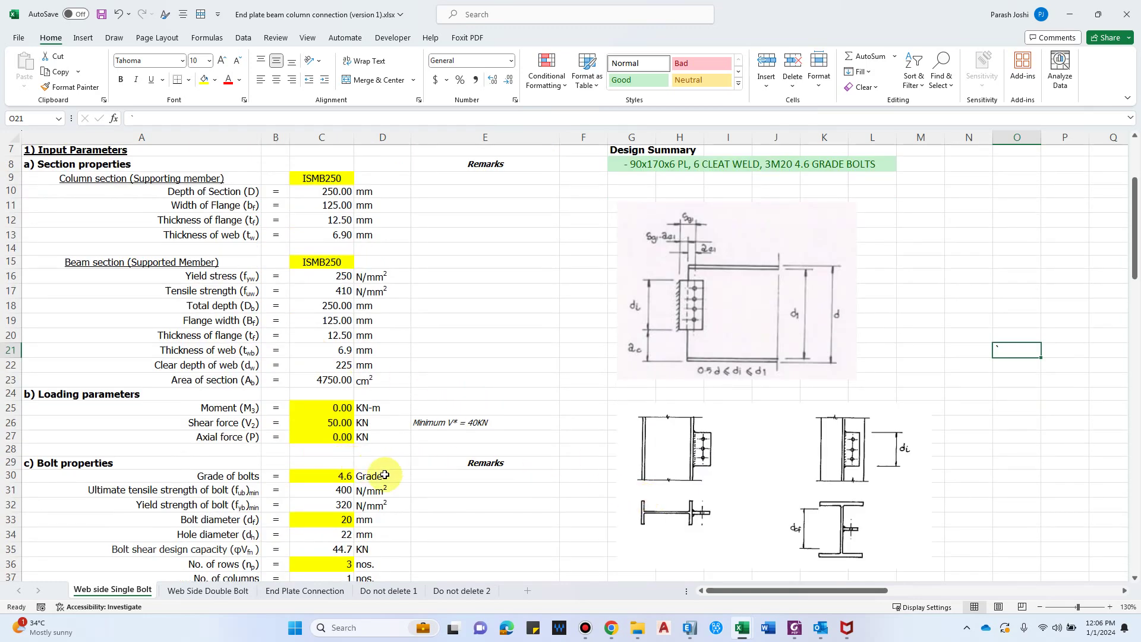
pyautogui.scroll(-1, 383, 475)
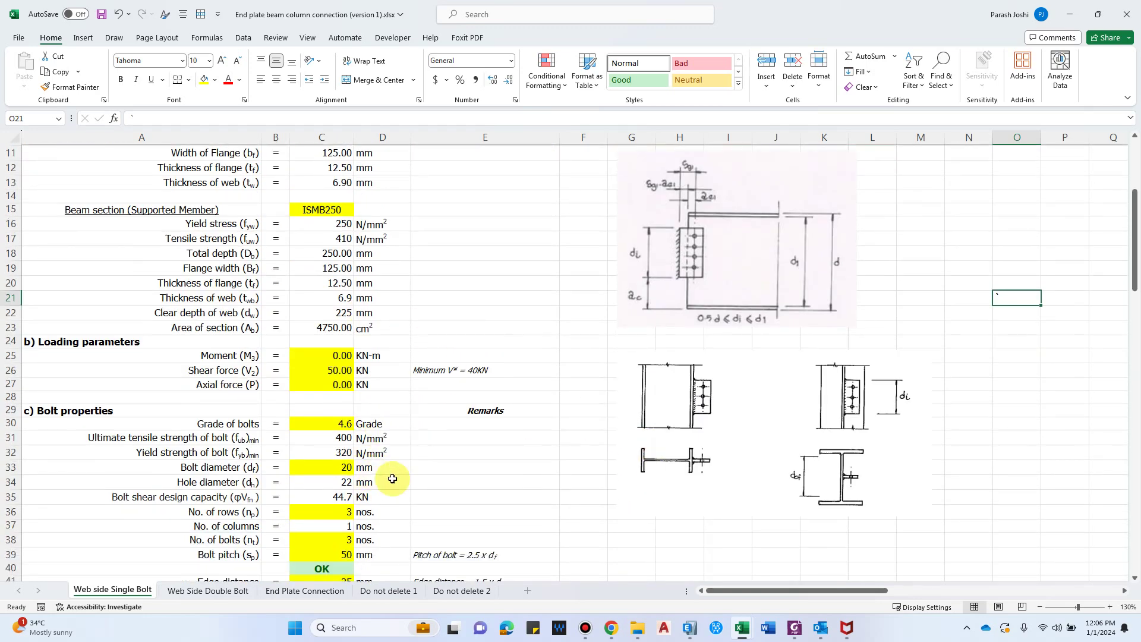
pyautogui.scroll(-1, 365, 471)
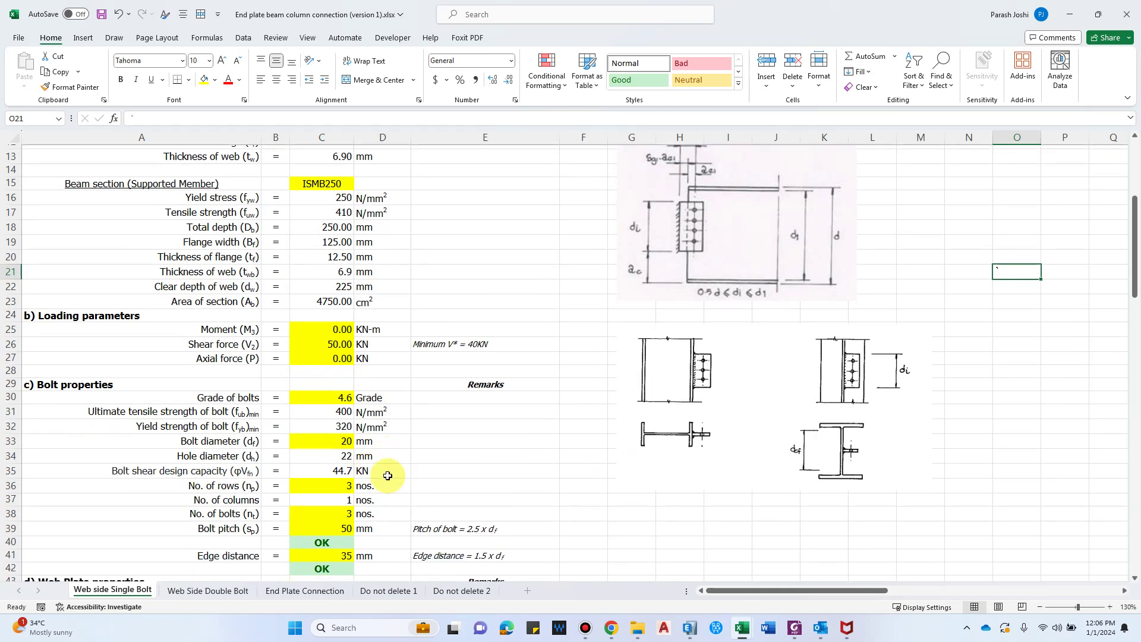
pyautogui.hotkey('ctrl', 'z')
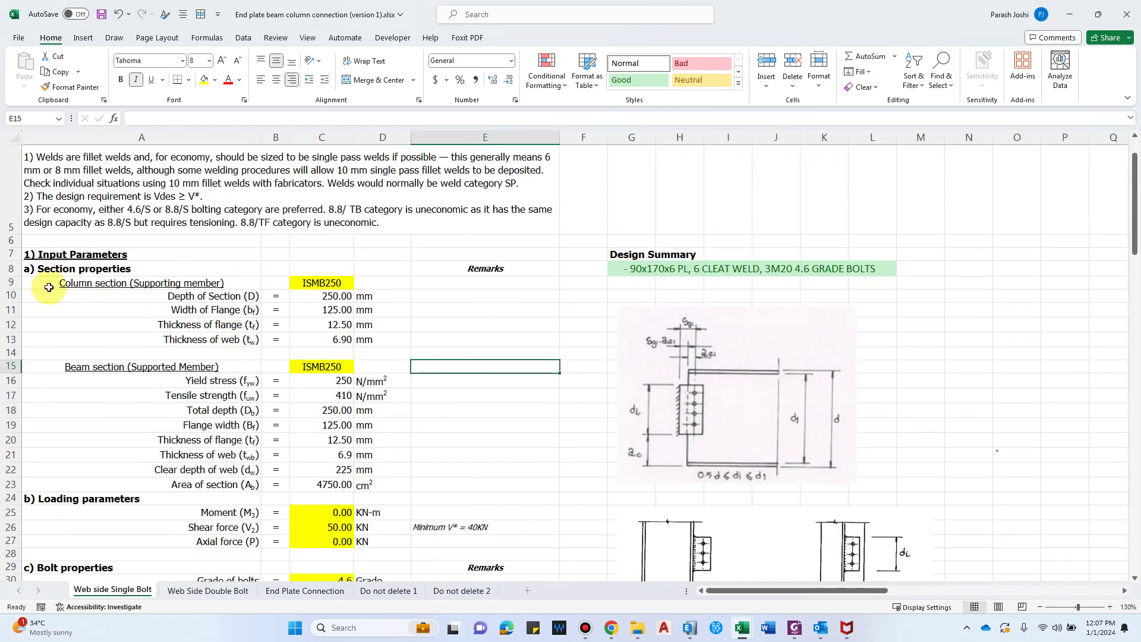
# Step: Look through the whole calculation from the input parameters to the additional design requirements and return to the start of the sheet
pyautogui.scroll(-1, 107, 252)
pyautogui.scroll(-4, 125, 392)
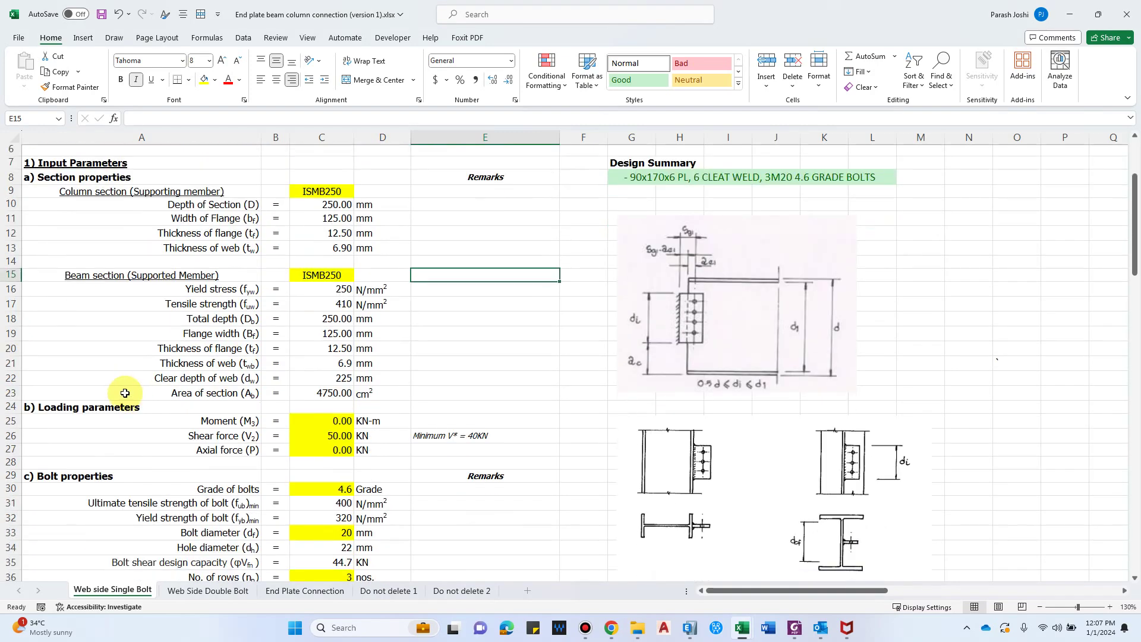
pyautogui.scroll(-7, 133, 410)
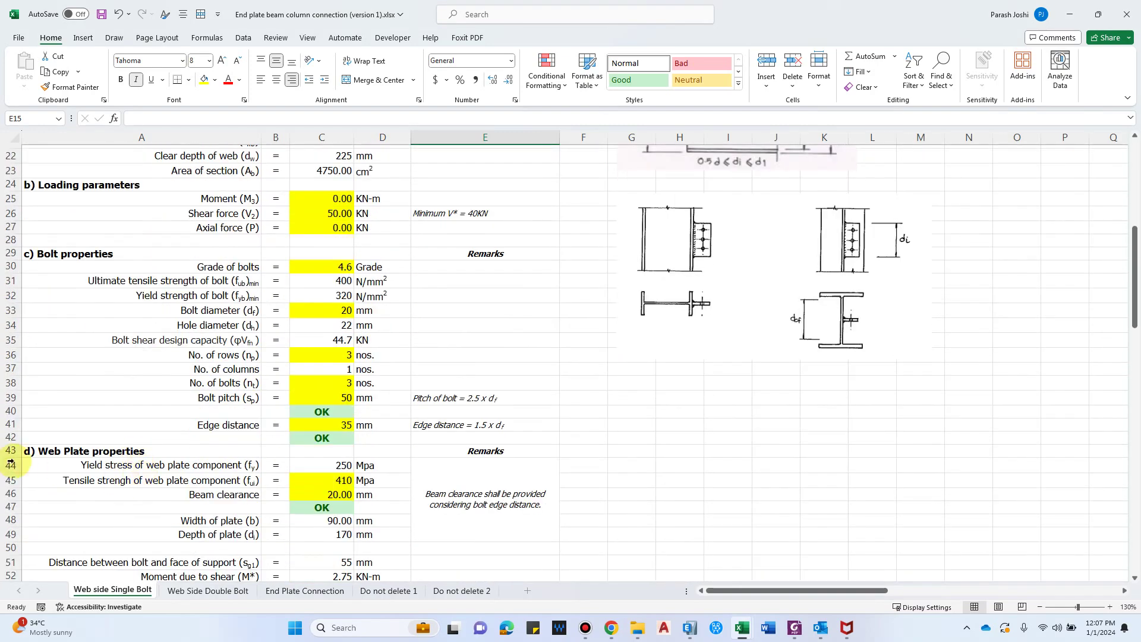
pyautogui.scroll(-10, 50, 506)
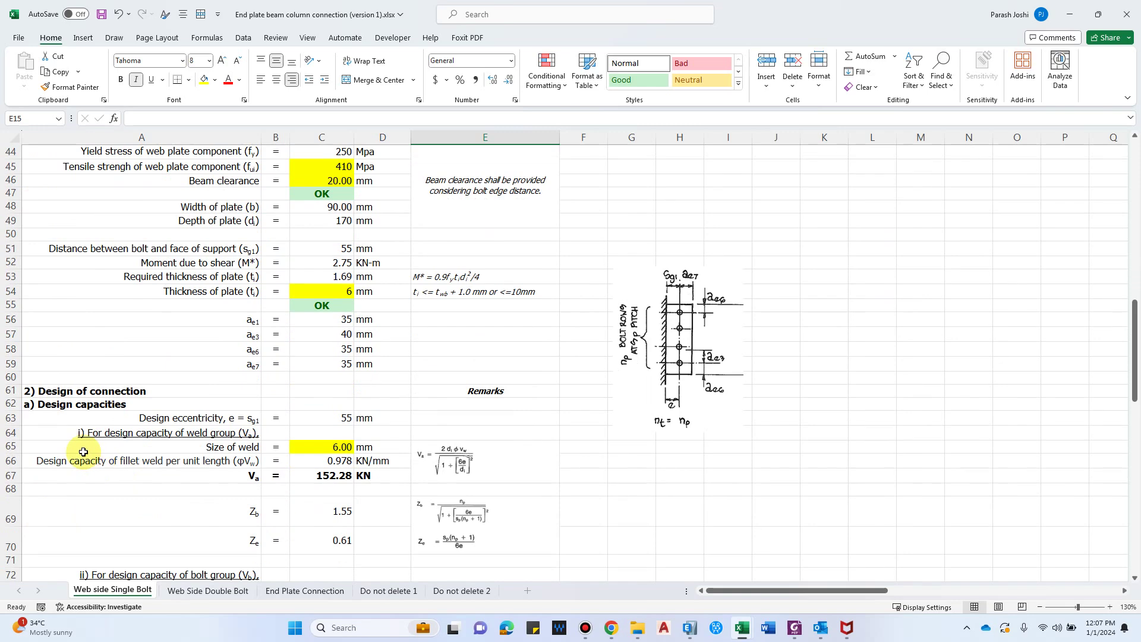
pyautogui.scroll(-5, 132, 494)
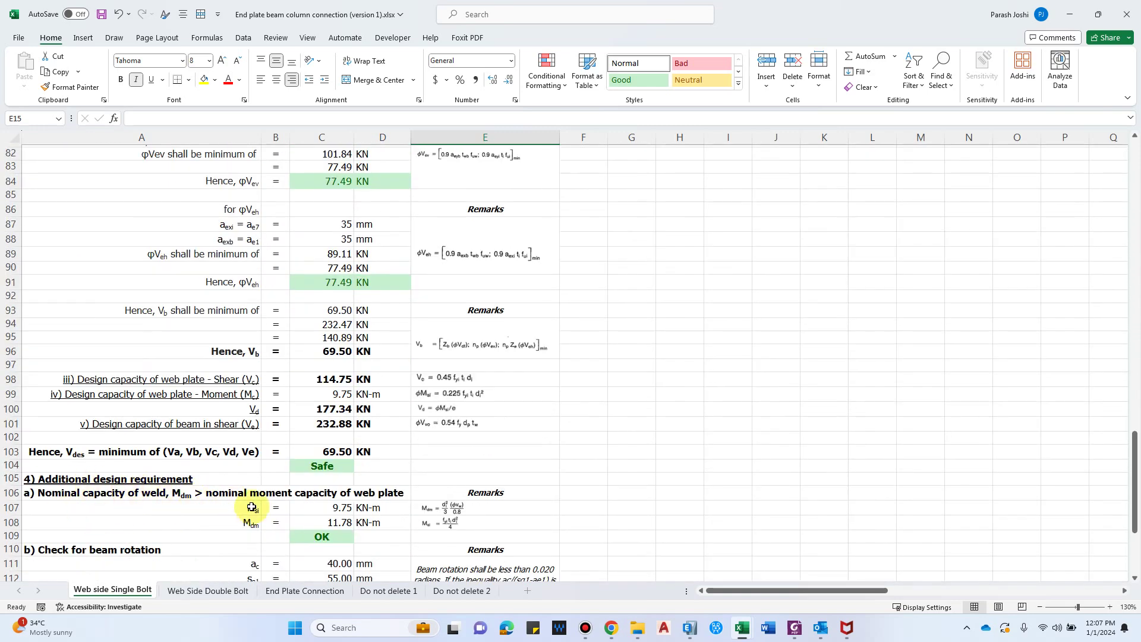
pyautogui.scroll(20, 377, 474)
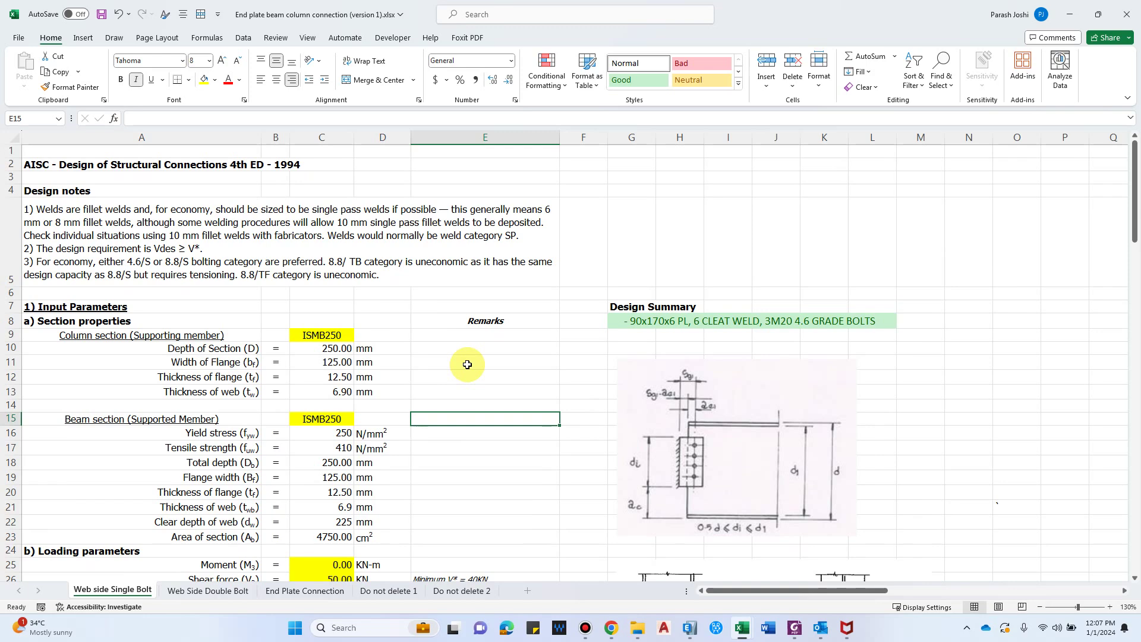
# Step: Look through the steel sections available for the supporting column section, keeping ISMB250
pyautogui.scroll(-2, 475, 362)
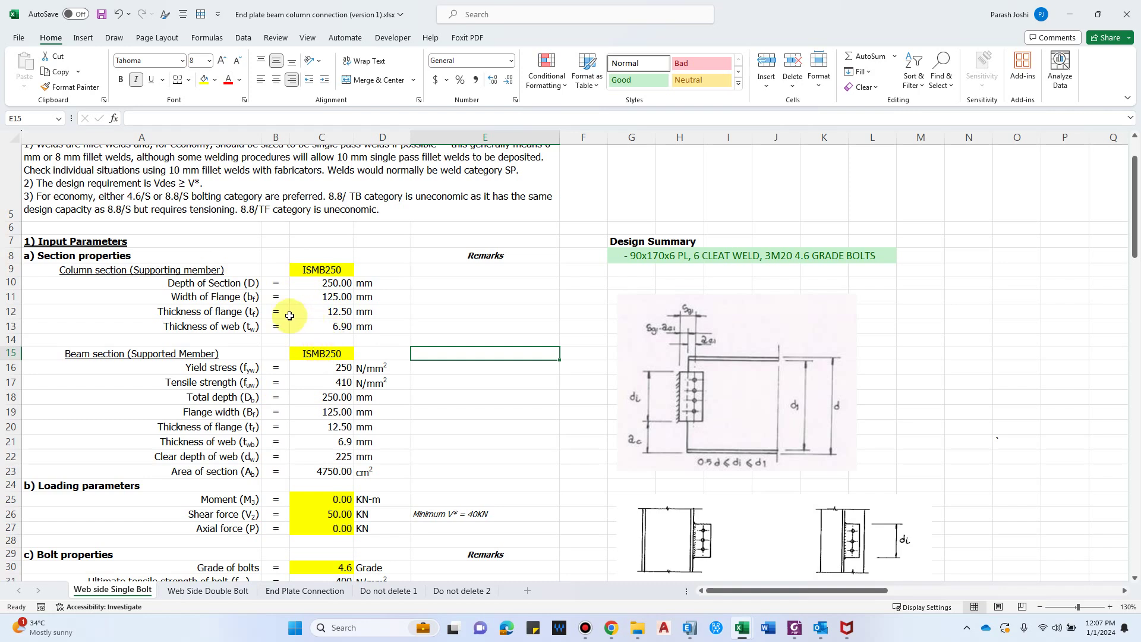
pyautogui.scroll(1, 311, 309)
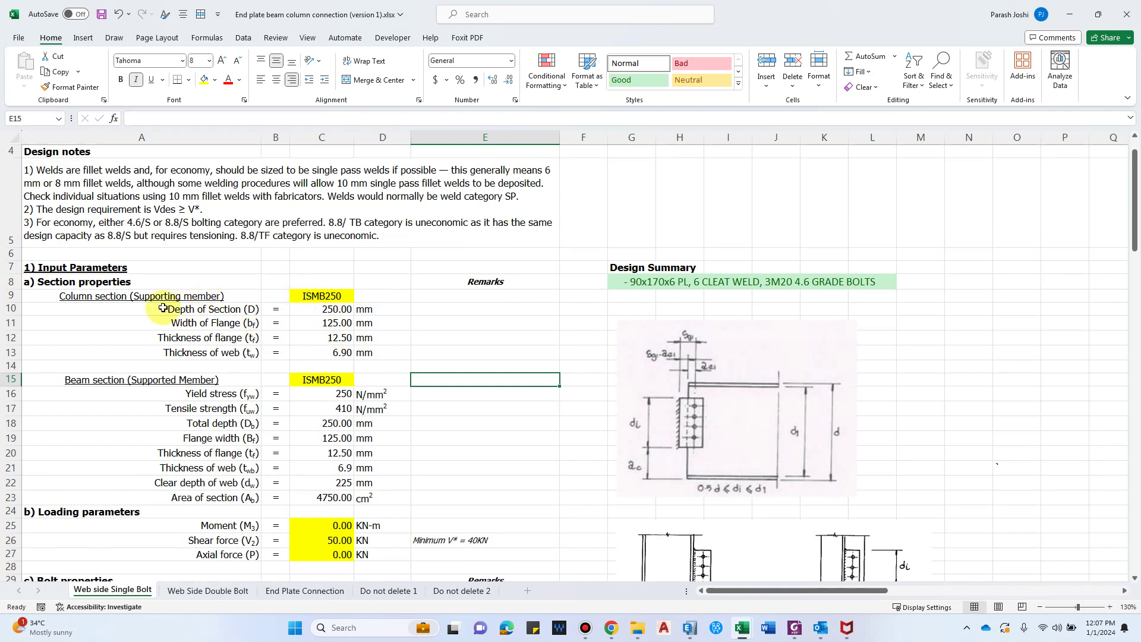
pyautogui.click(333, 295)
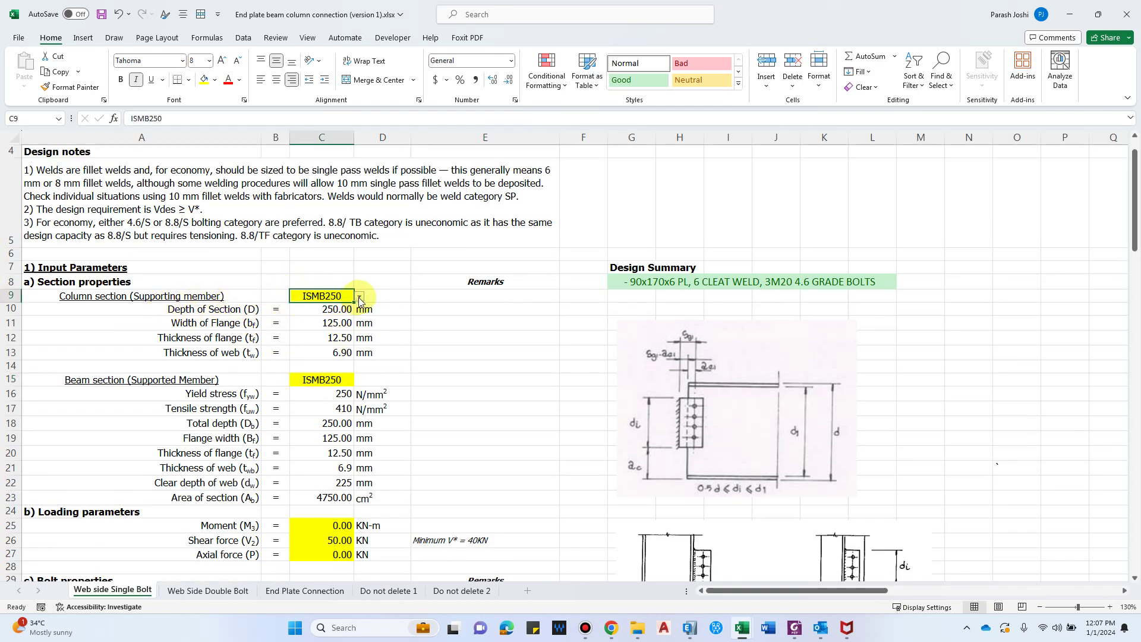
pyautogui.click(359, 296)
pyautogui.scroll(-7, 324, 372)
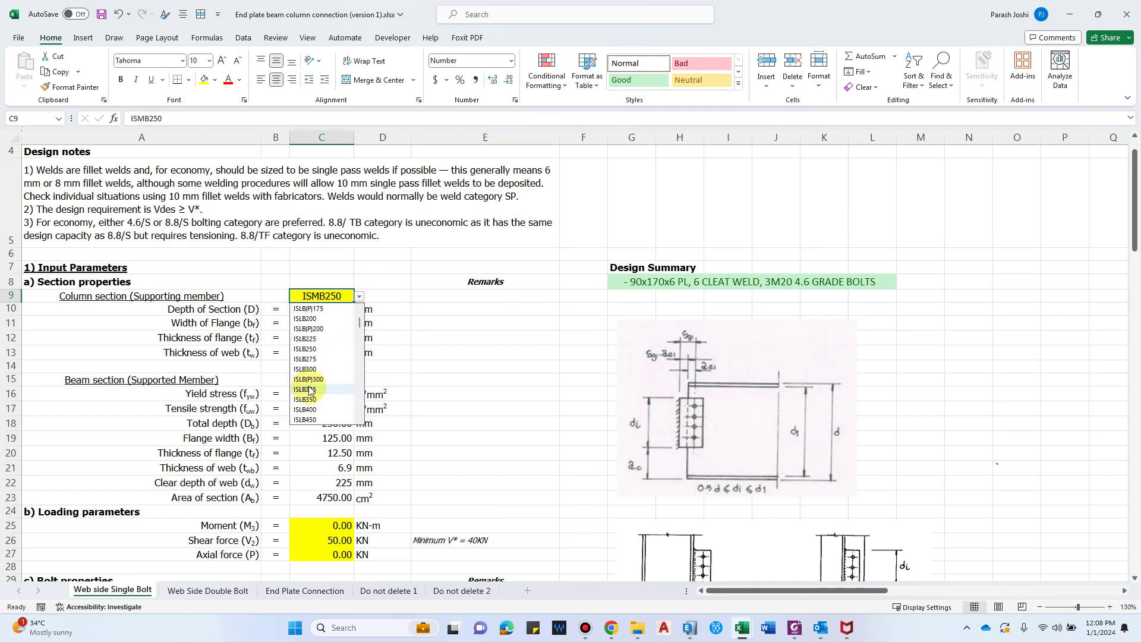
pyautogui.click(451, 338)
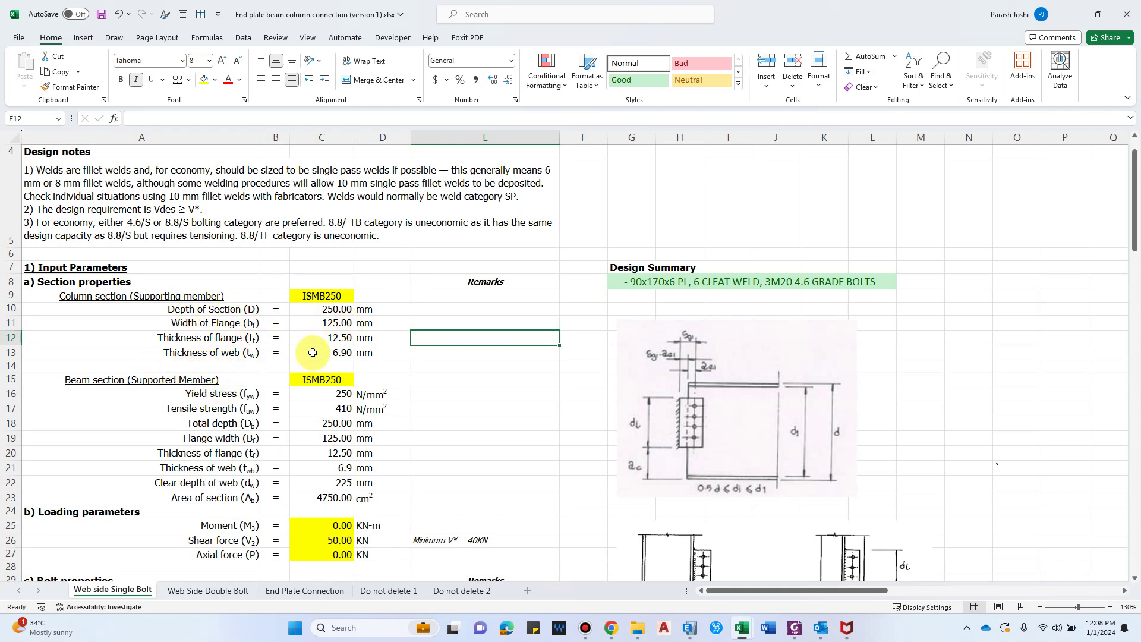
# Step: Review the loading parameters, and switch to ETABS to examine the frame's Shear Force 2-2 diagram in 3-D
pyautogui.scroll(-1, 345, 499)
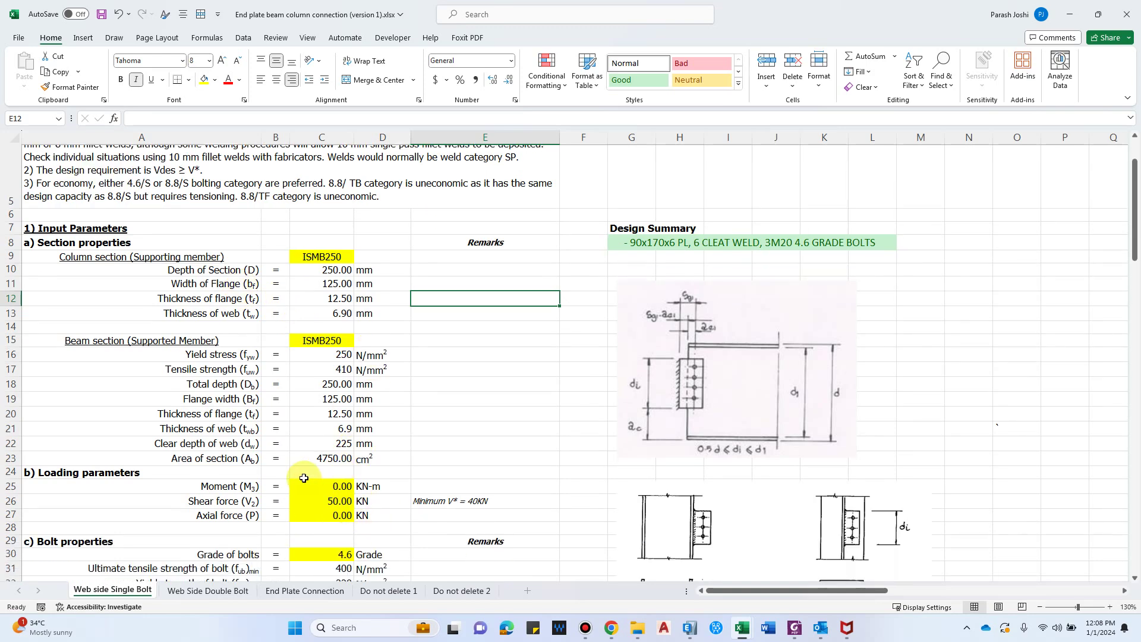
pyautogui.scroll(2, 327, 472)
pyautogui.click(689, 627)
pyautogui.moveTo(677, 469); pyautogui.dragTo(657, 473)
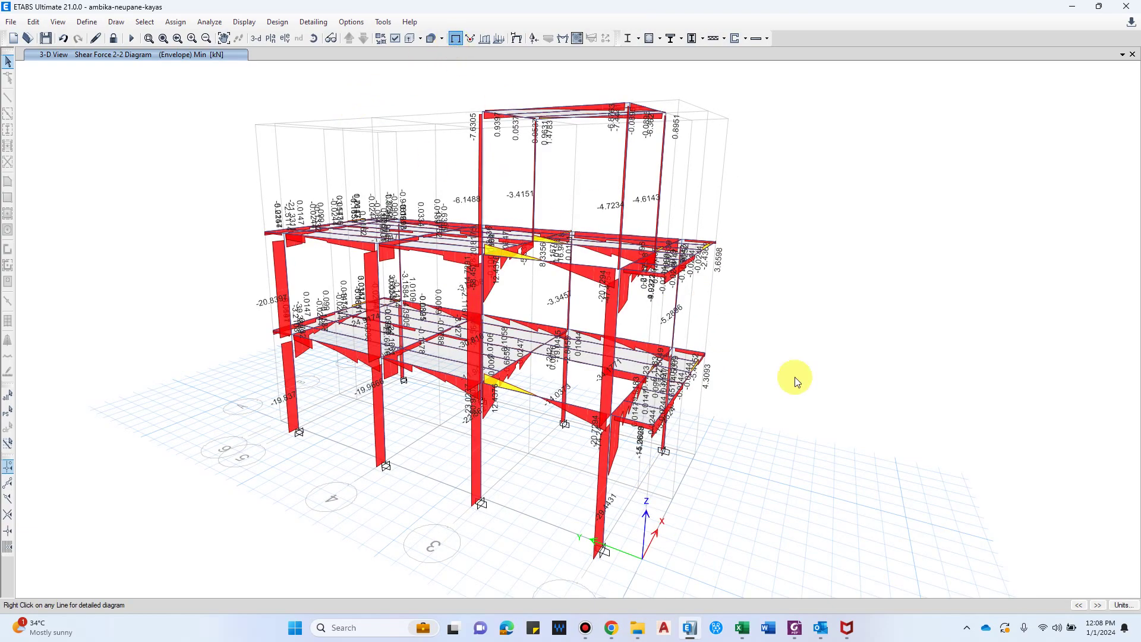
# Step: Show the undeformed 3-D model without the property modifier, end release and partial fixity assignments on the frames
pyautogui.press('F4')
pyautogui.hotkey('ctrl', 'w')
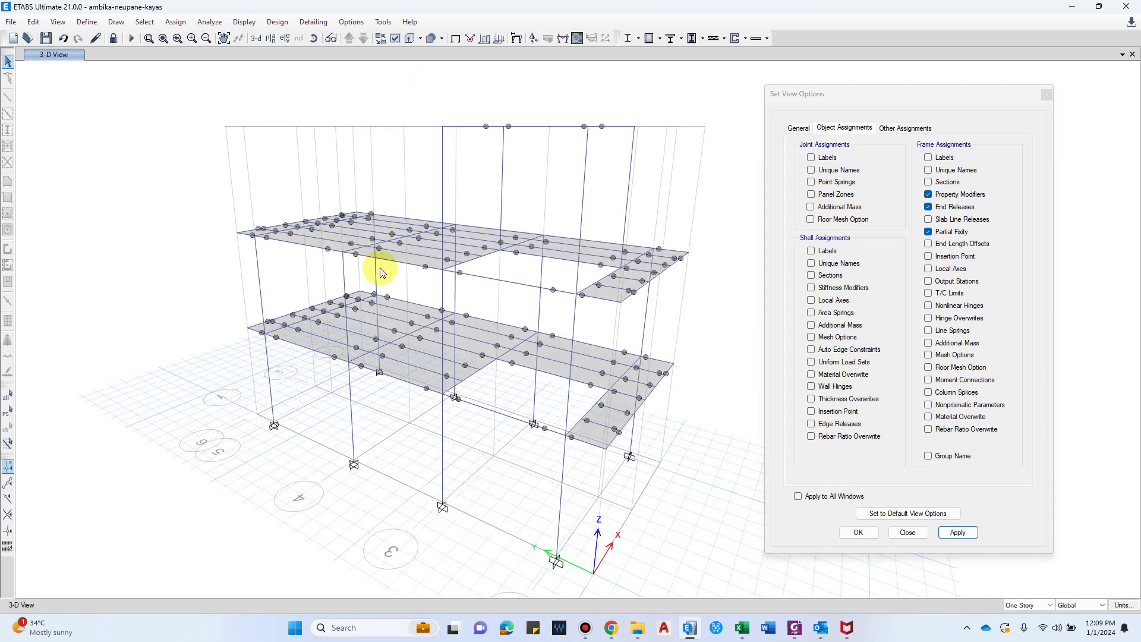
pyautogui.scroll(5, 305, 351)
pyautogui.scroll(-5, 167, 302)
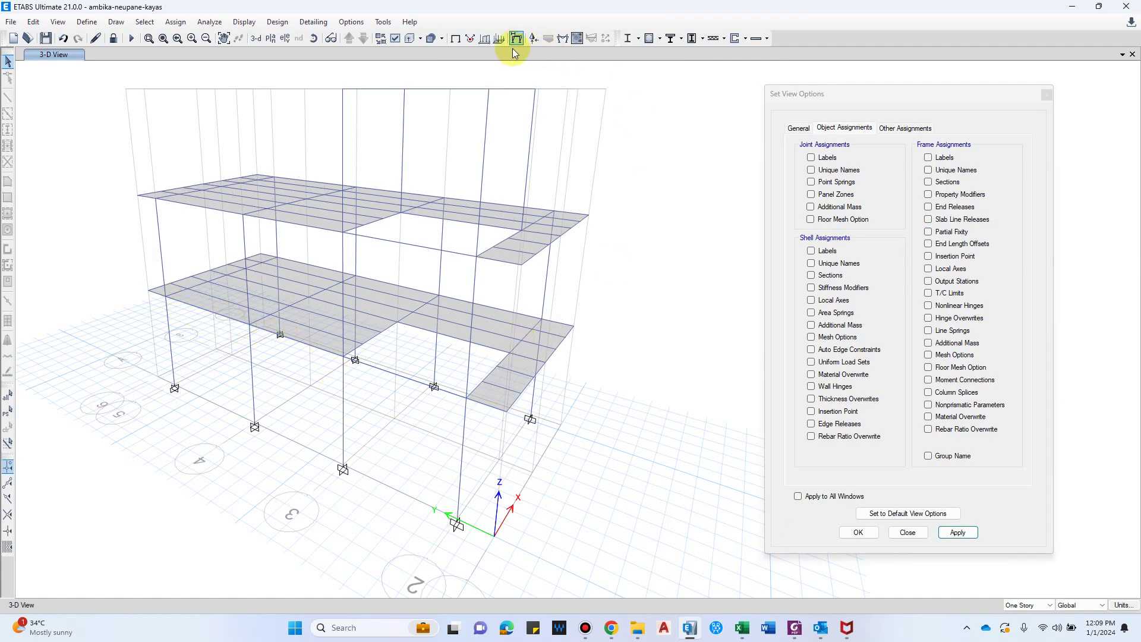
# Step: Display the frames' Shear 2-2 force diagram for the Envelope combination with Max and Min values
pyautogui.click(562, 38)
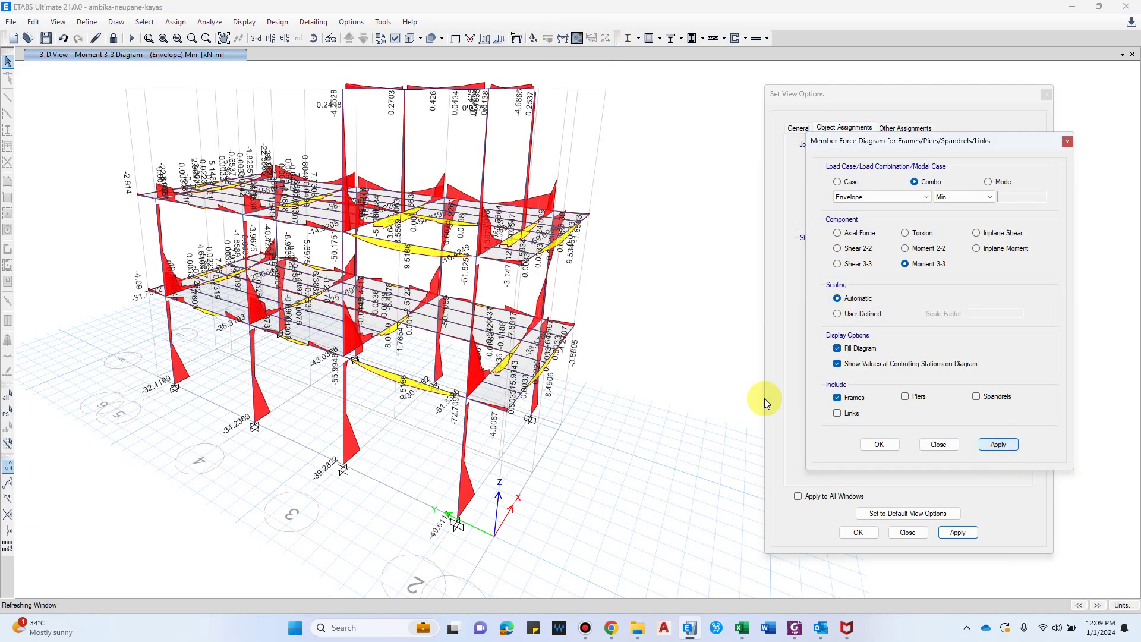
pyautogui.scroll(3, 326, 354)
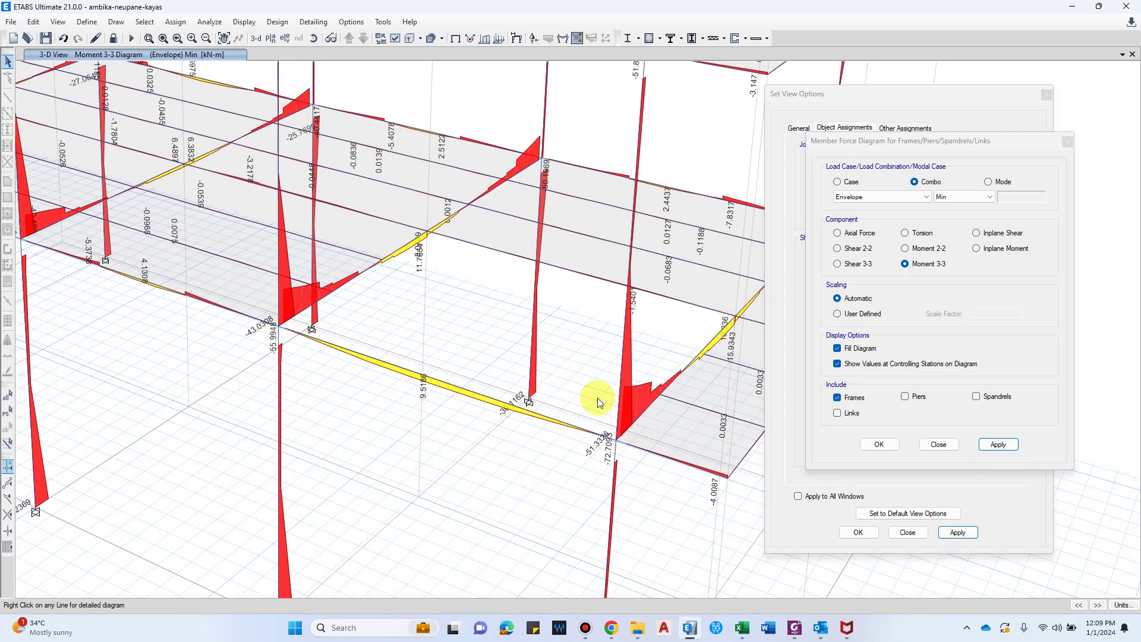
pyautogui.click(856, 248)
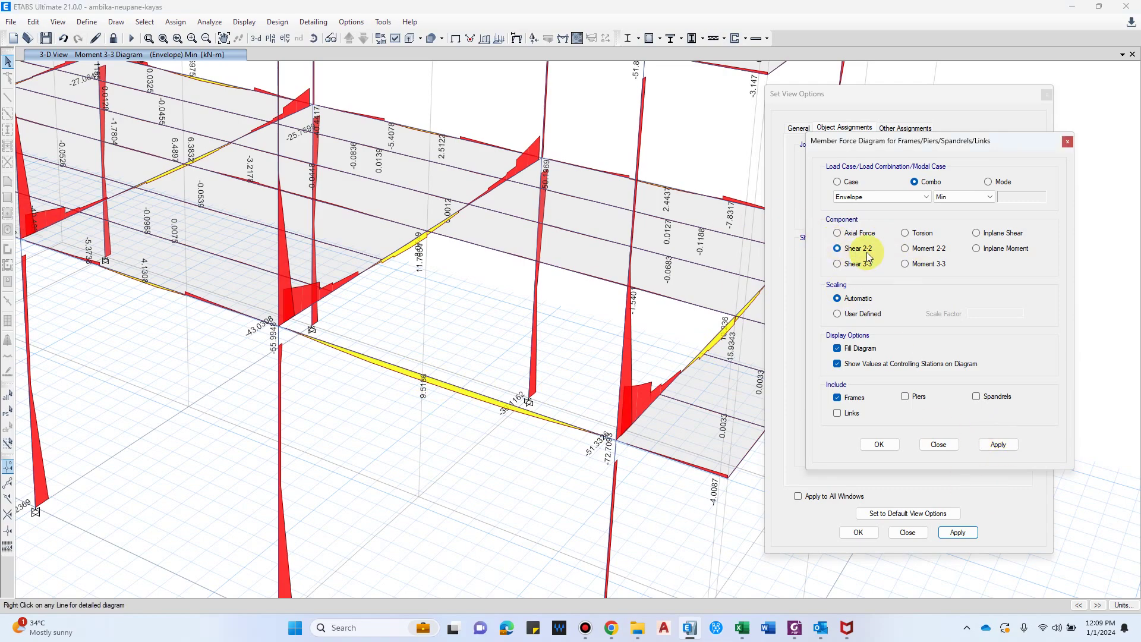
pyautogui.click(959, 196)
pyautogui.click(955, 215)
pyautogui.click(998, 444)
pyautogui.scroll(-5, 293, 371)
pyautogui.scroll(2, 292, 372)
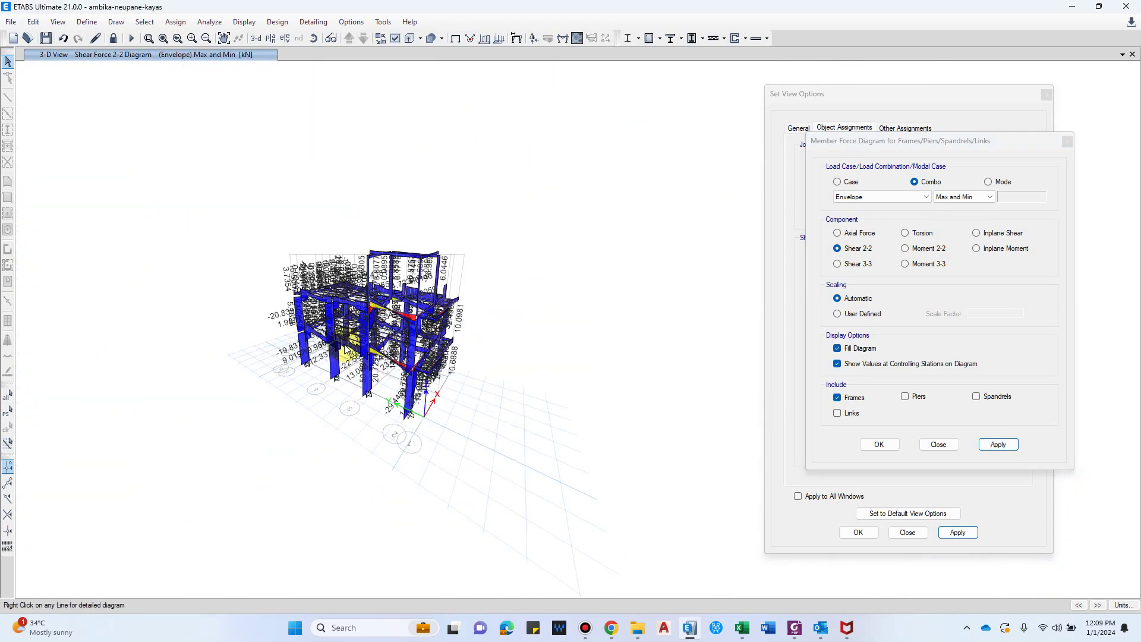
# Step: Return to the undeformed model and check the section assigned to the Story1 edge beam between grids 2 and 3
pyautogui.scroll(3, 307, 336)
pyautogui.scroll(-2, 307, 336)
pyautogui.scroll(2, 390, 363)
pyautogui.scroll(-1, 486, 398)
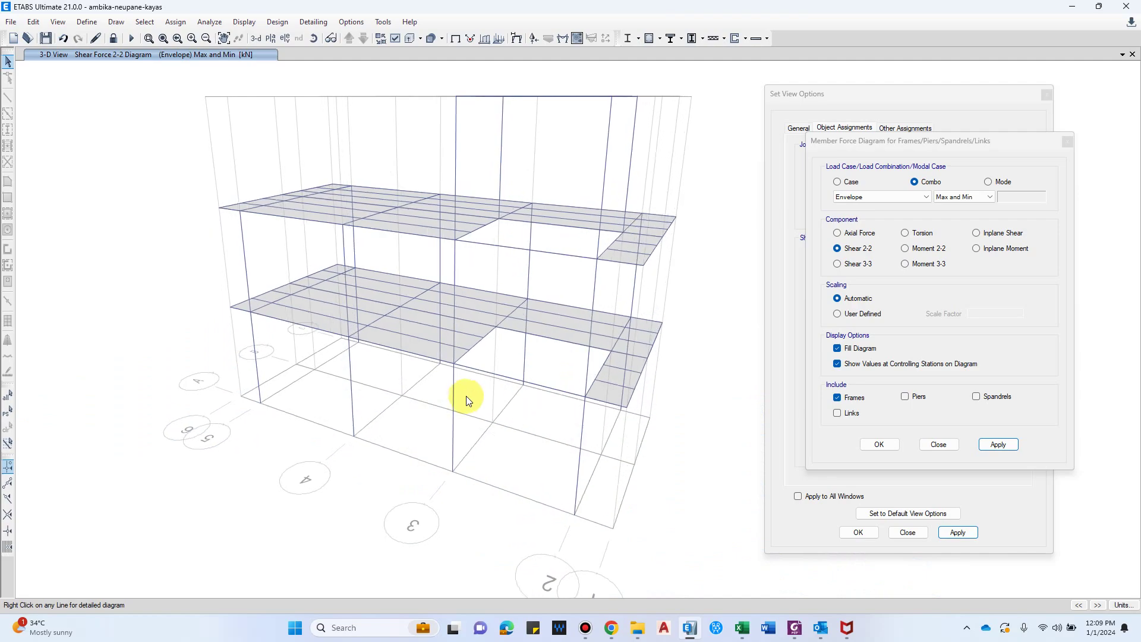
pyautogui.scroll(2, 413, 364)
pyautogui.scroll(-2, 526, 389)
pyautogui.click(482, 374)
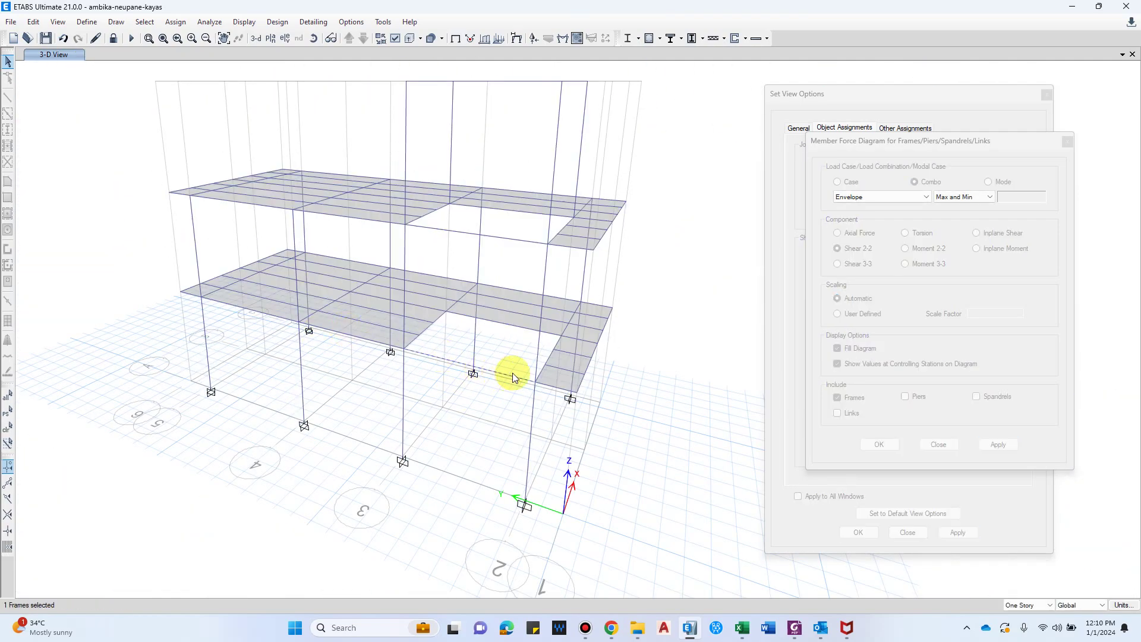
pyautogui.rightClick(504, 374)
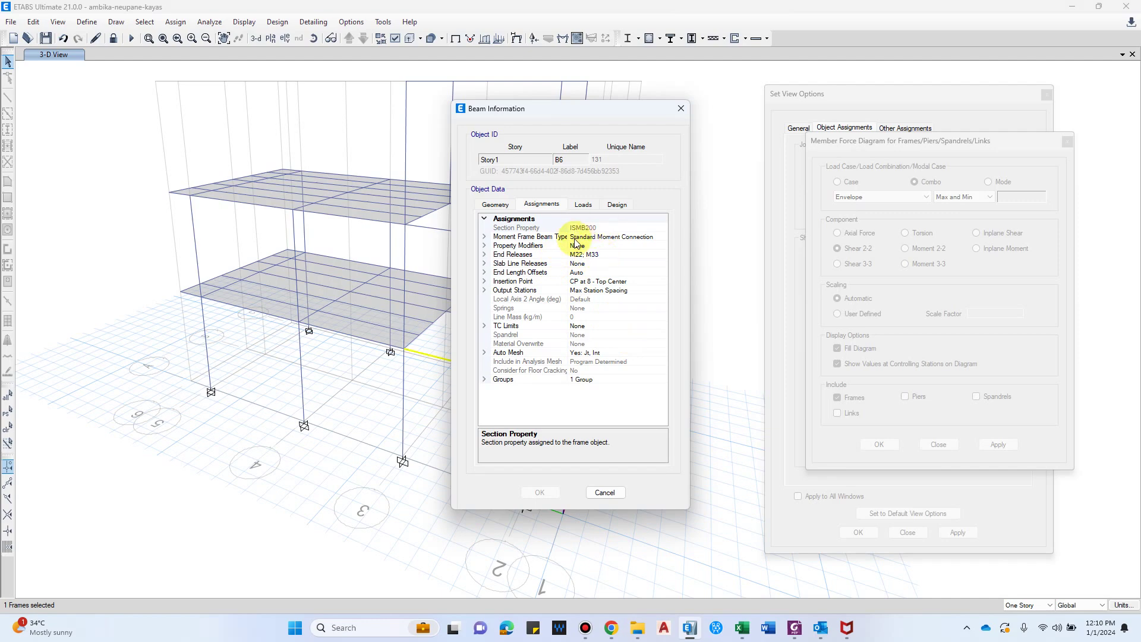
pyautogui.click(604, 492)
# Step: Switch to the Excel connection sheet and set the supported beam section to ISMB200
pyautogui.hotkey('alt', 'Tab')
pyautogui.click(342, 406)
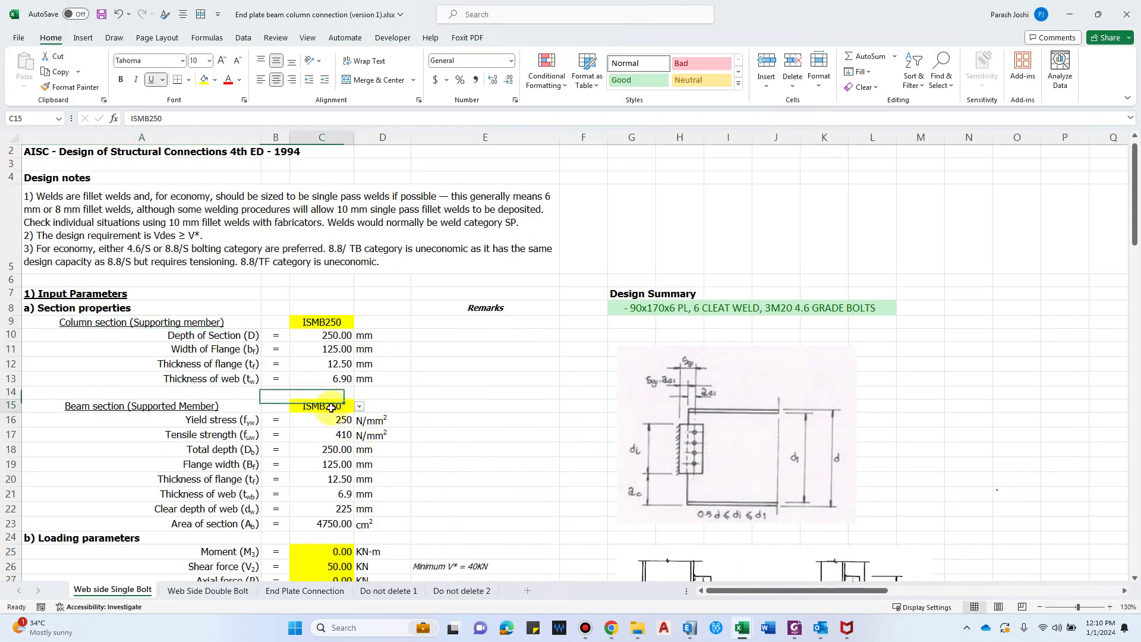
pyautogui.click(359, 406)
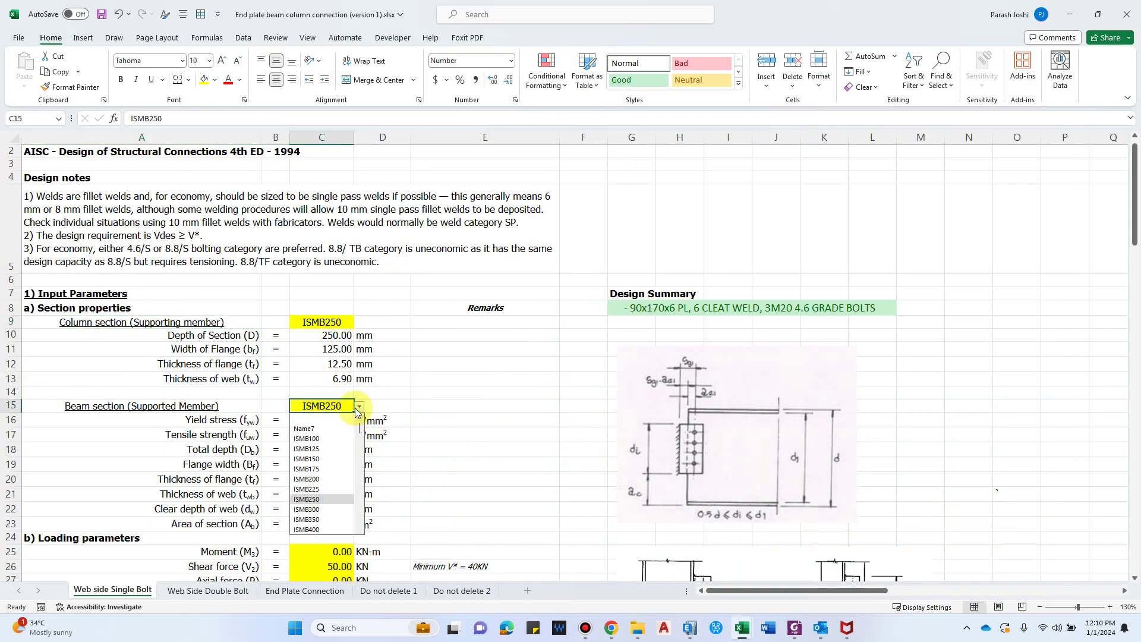
pyautogui.click(307, 478)
pyautogui.click(323, 324)
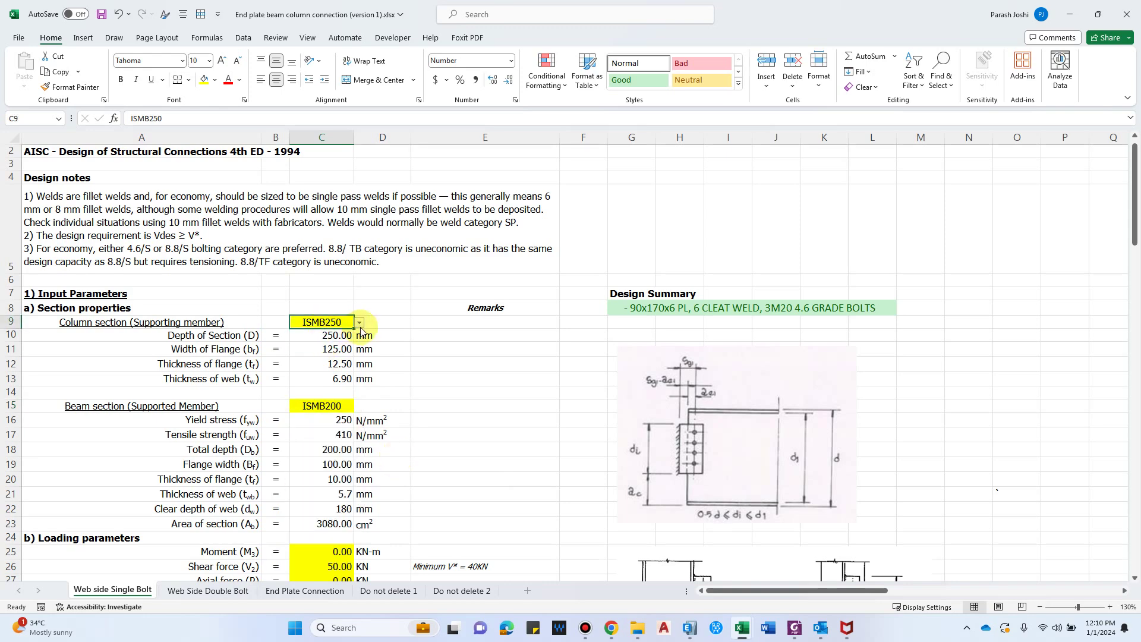
# Step: Look through the steel section database on the Do not delete 2 sheet and return to the Web side Single Bolt sheet
pyautogui.click(492, 404)
pyautogui.scroll(-2, 273, 373)
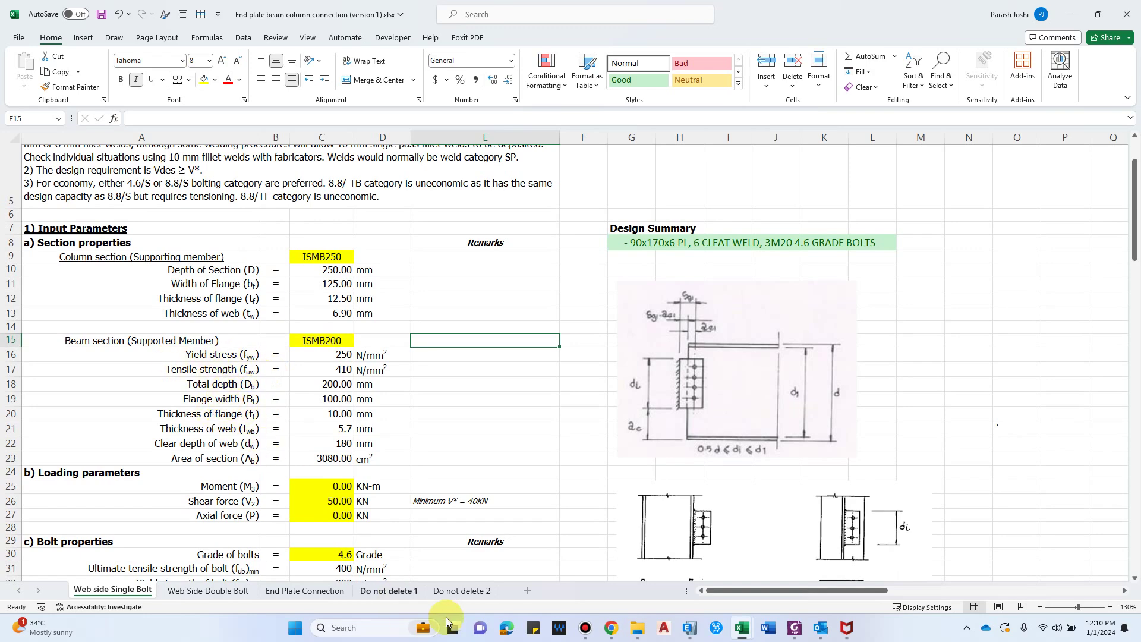
pyautogui.click(464, 595)
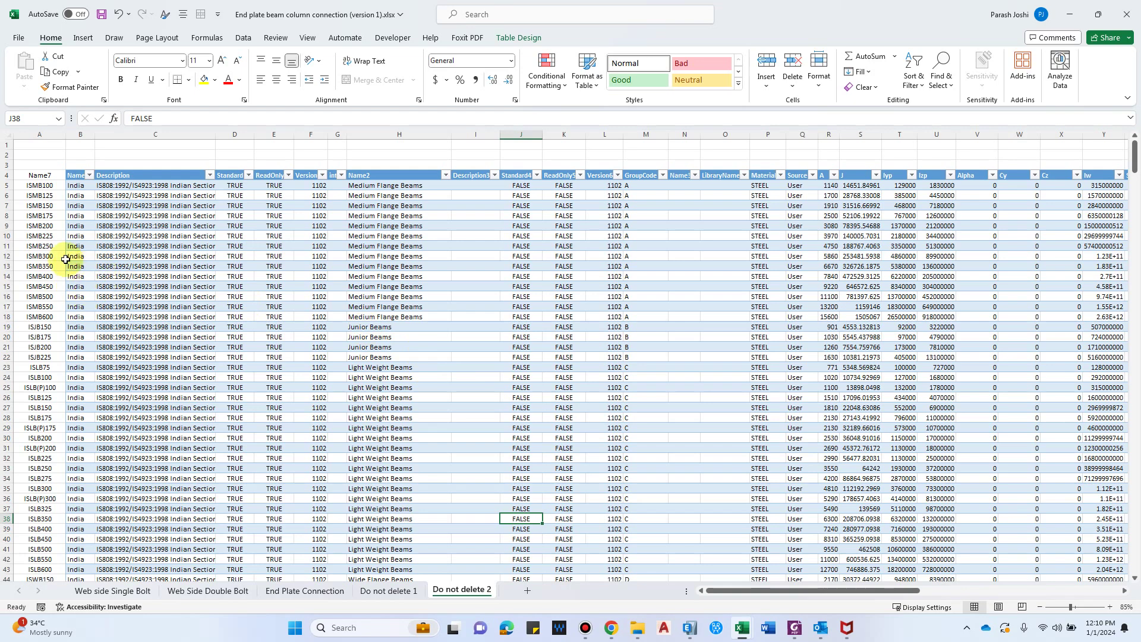
pyautogui.moveTo(815, 590); pyautogui.dragTo(676, 591)
pyautogui.click(119, 590)
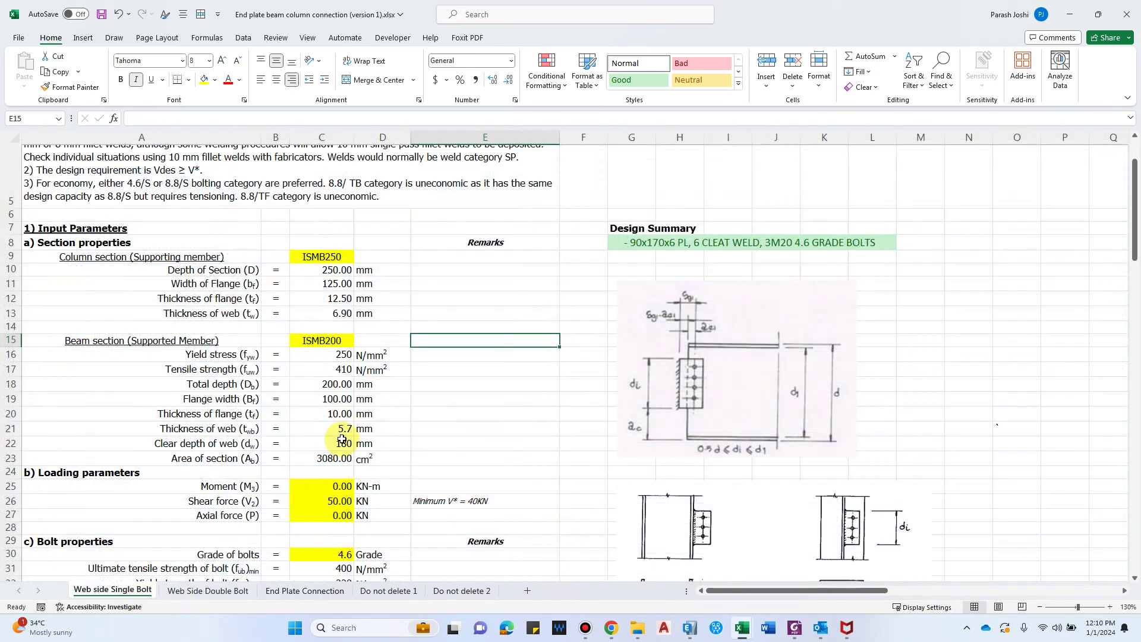
# Step: Review the moment and shear force inputs under the loading parameters and the minimum shear force remark
pyautogui.scroll(-1, 268, 437)
pyautogui.press('Down')
pyautogui.press('Down')
pyautogui.press('Down')
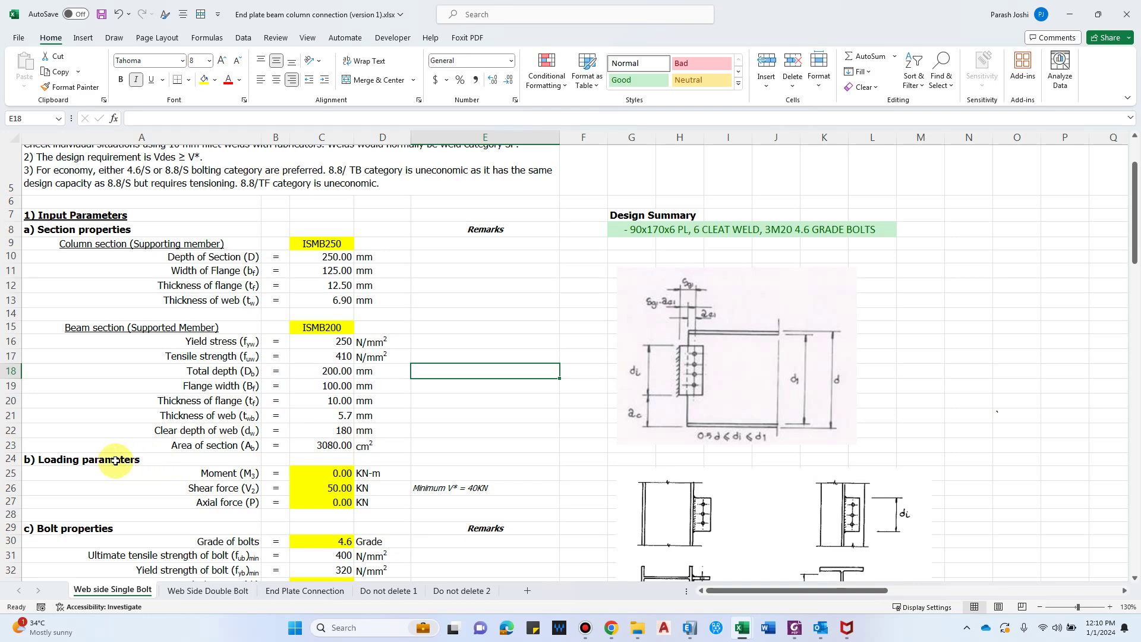
pyautogui.scroll(-1, 155, 466)
pyautogui.click(240, 450)
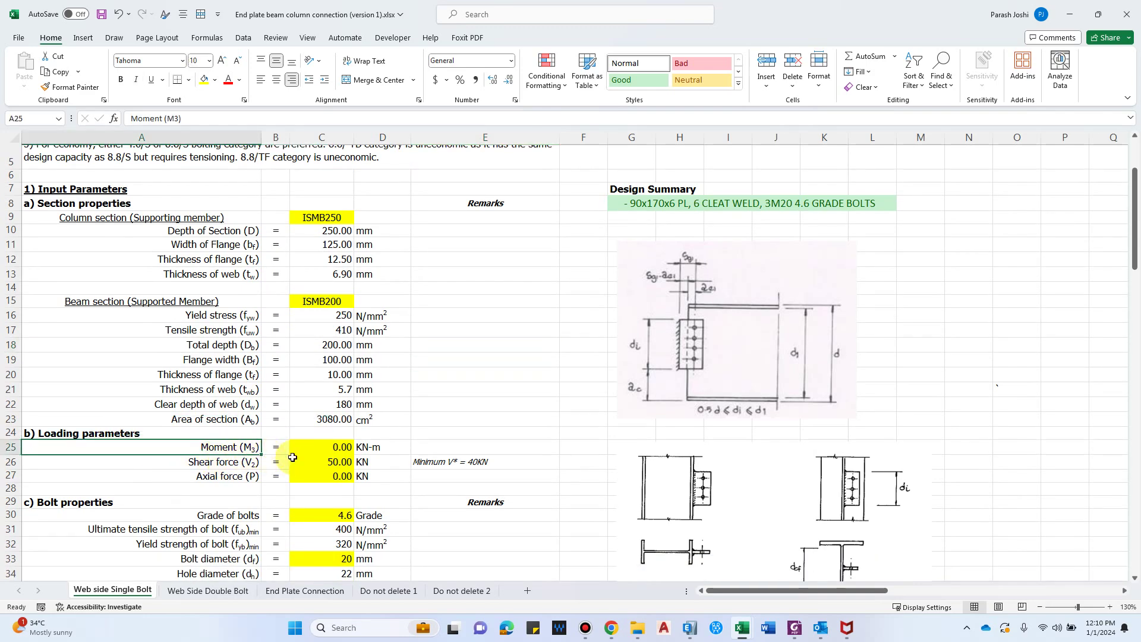
pyautogui.click(318, 450)
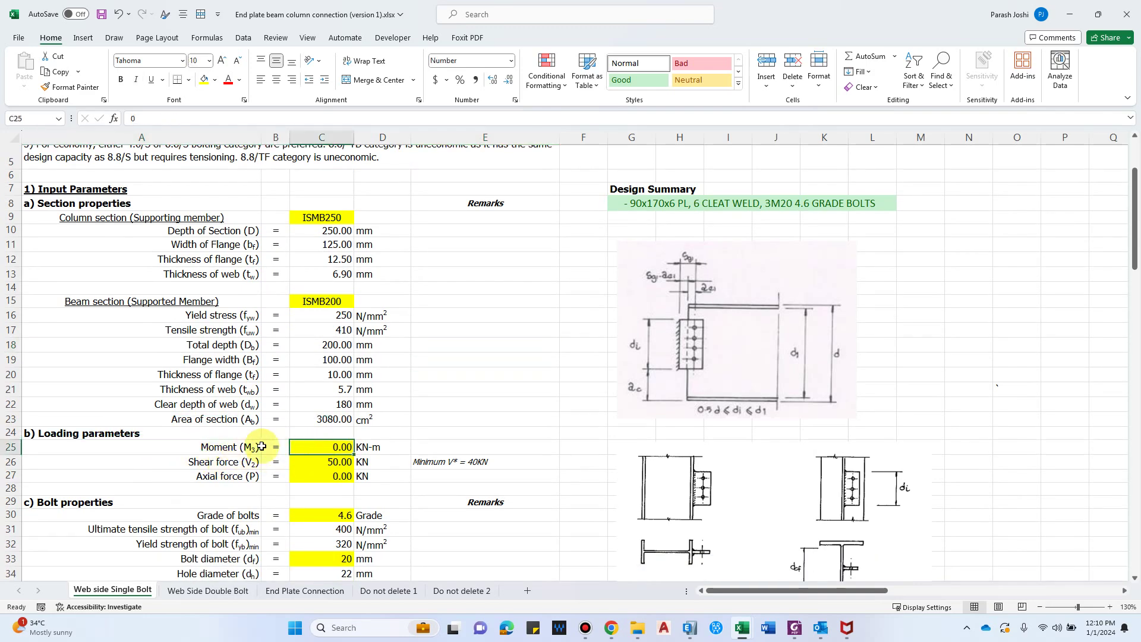
pyautogui.click(207, 463)
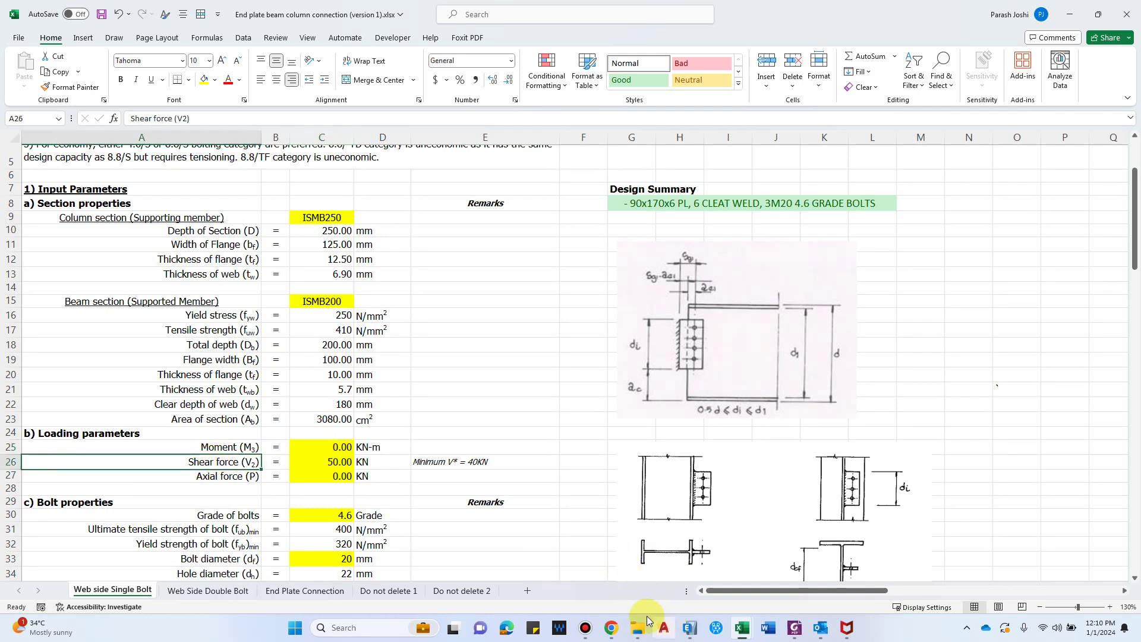
pyautogui.click(466, 466)
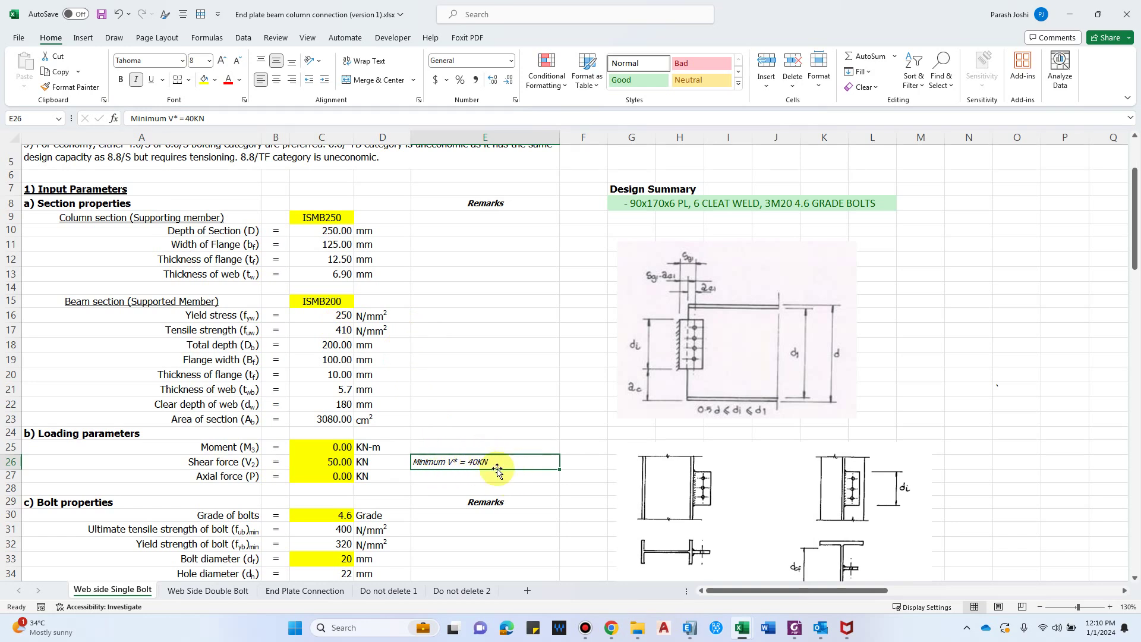
# Step: Switch to ETABS, redisplay the Shear 2-2 diagram and examine the detailed force diagrams of Story1 beams B6, B7 and B8
pyautogui.click(689, 628)
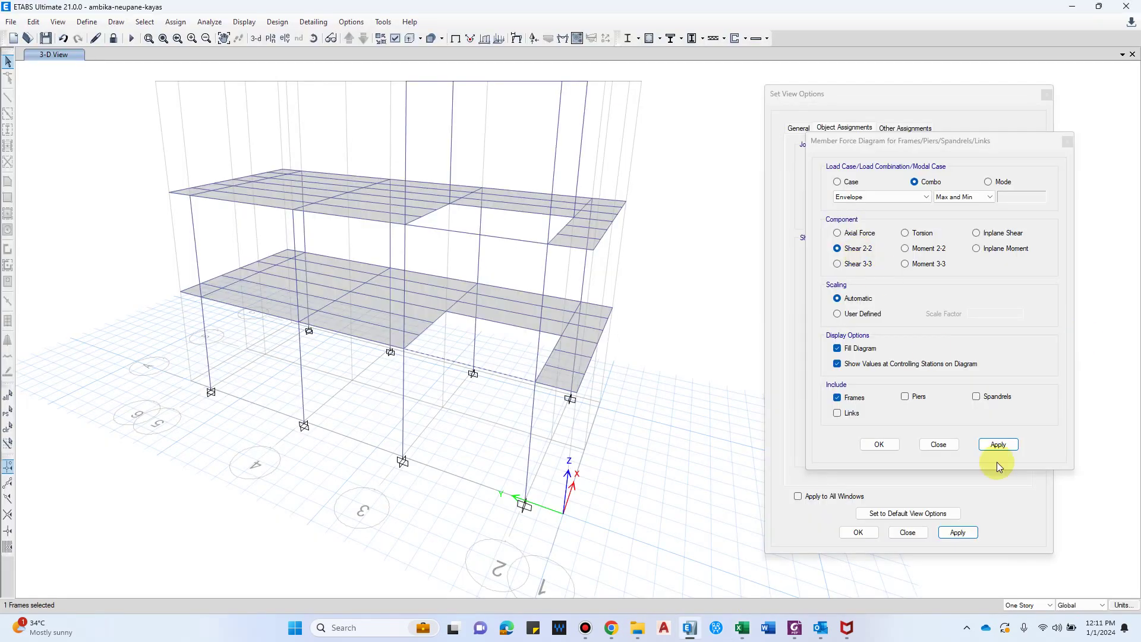
pyautogui.click(998, 444)
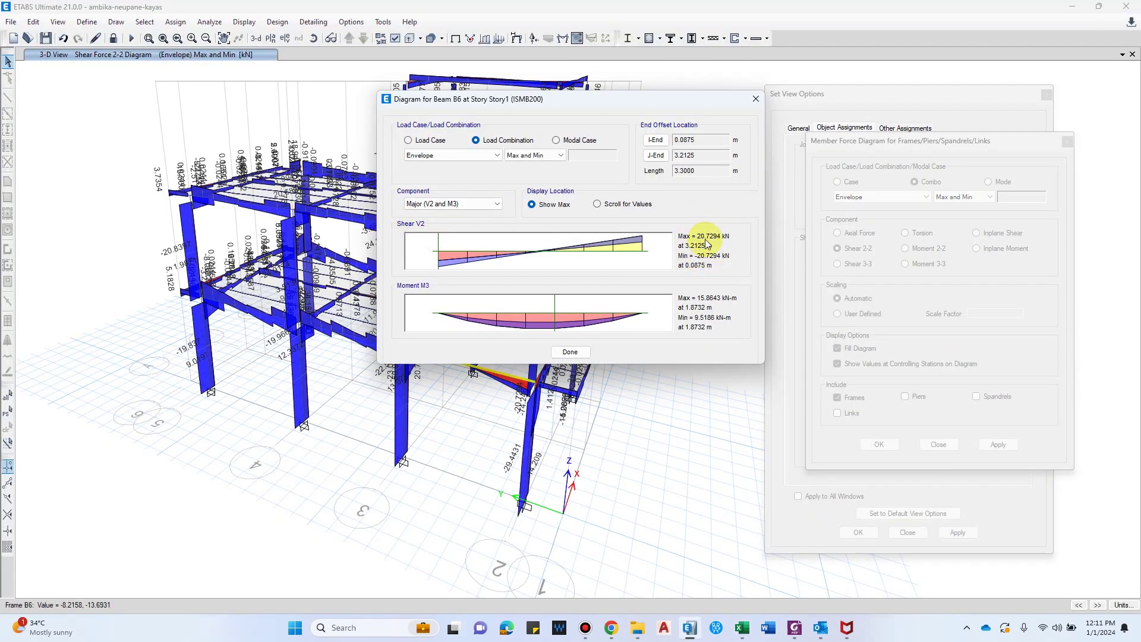
pyautogui.click(756, 99)
pyautogui.rightClick(302, 330)
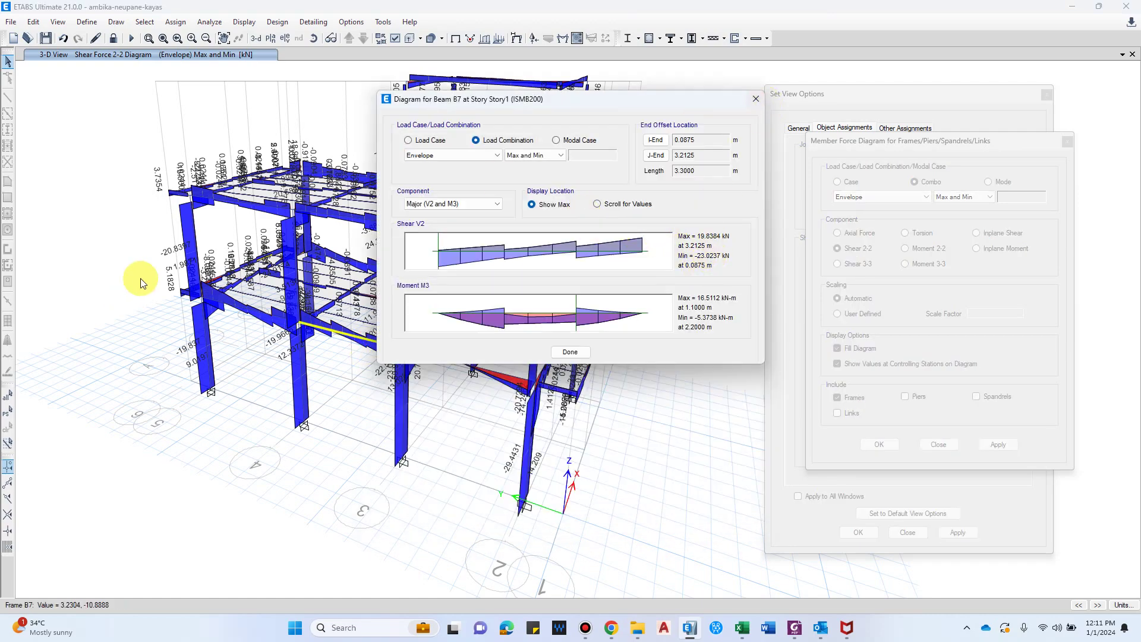
pyautogui.click(756, 99)
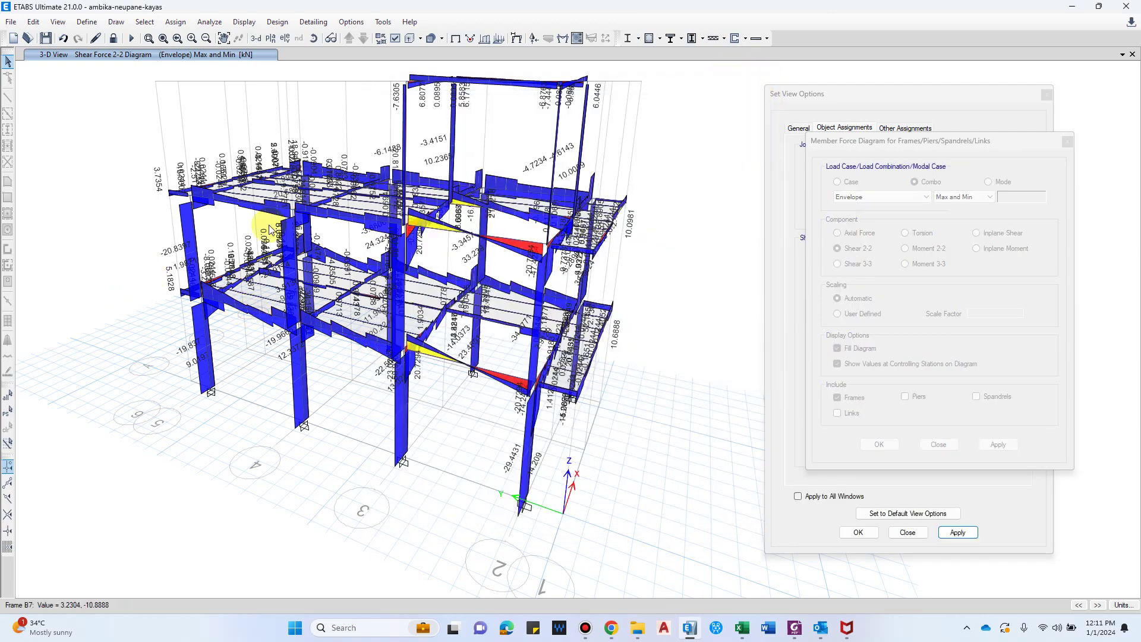
pyautogui.rightClick(248, 310)
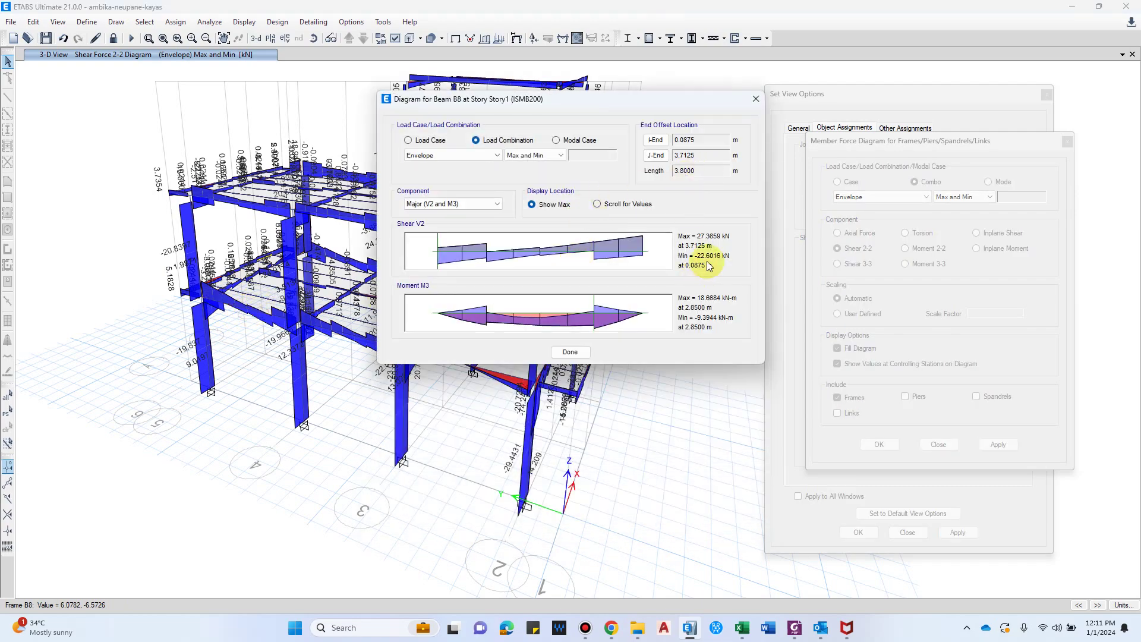
pyautogui.click(756, 99)
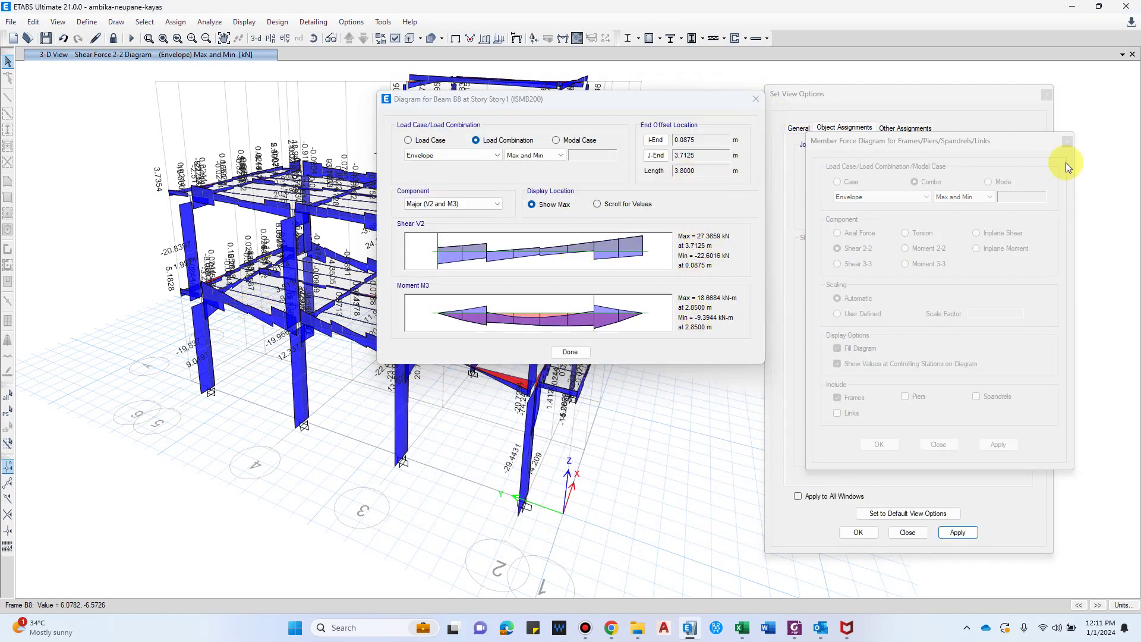
# Step: Close the member force diagram and view options dialogs and return to the Excel connection sheet
pyautogui.click(1067, 141)
pyautogui.click(1047, 94)
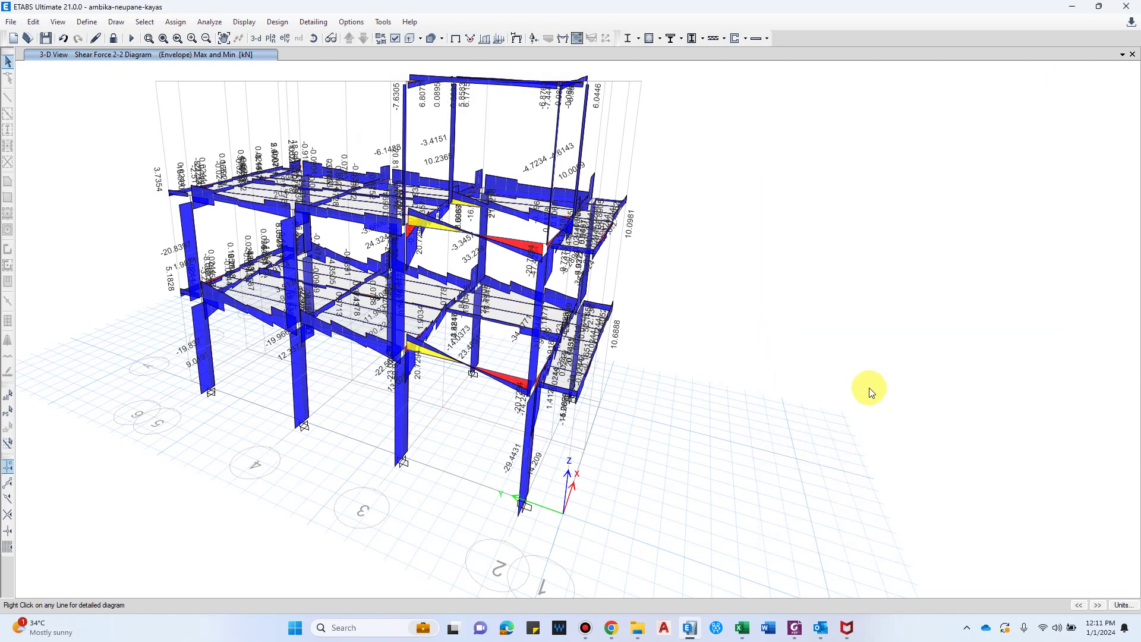
pyautogui.hotkey('alt', 'Tab')
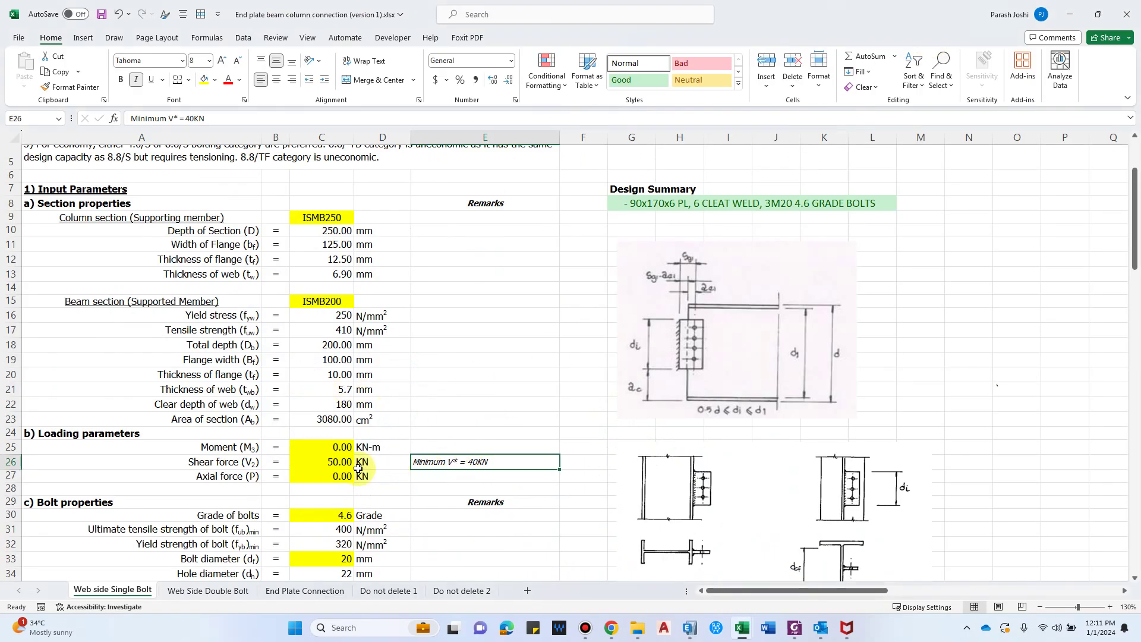
# Step: Enter 27 kN as the shear force V2 in the loading parameters
pyautogui.click(338, 465)
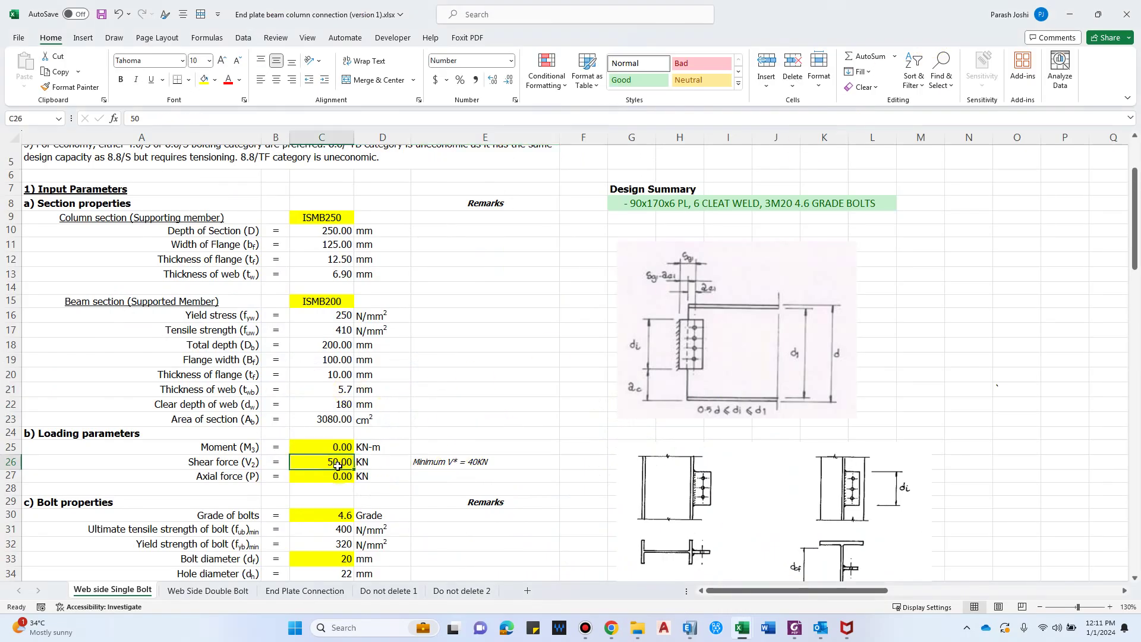
pyautogui.write('27')
pyautogui.press('Return')
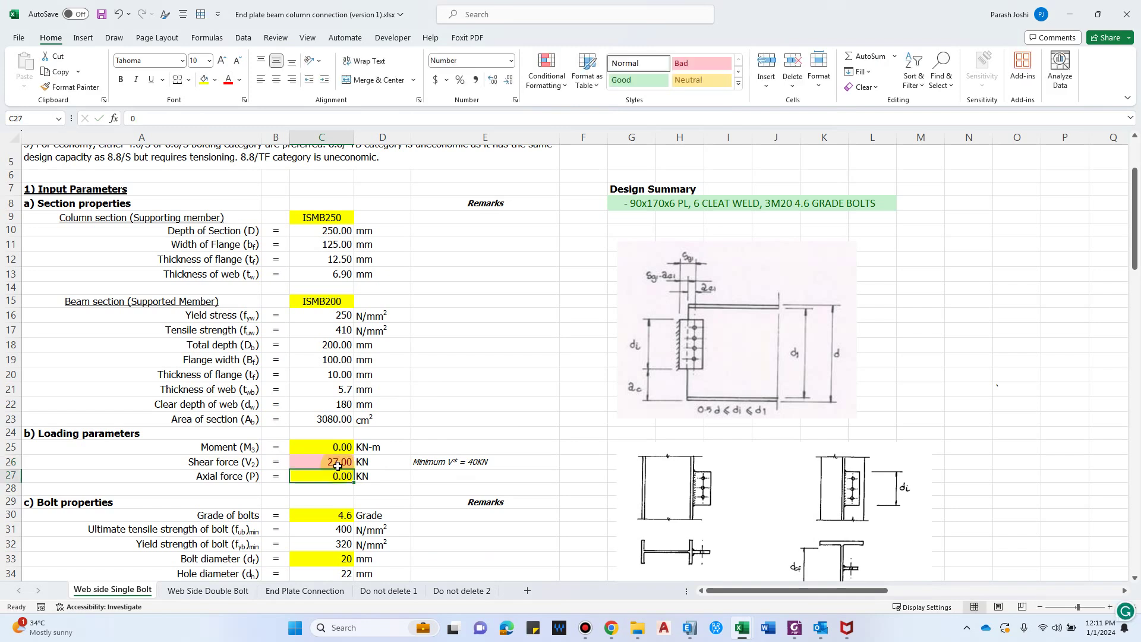
# Step: Set the shear force V2 in the loading parameters to the 40 kN minimum
pyautogui.click(338, 465)
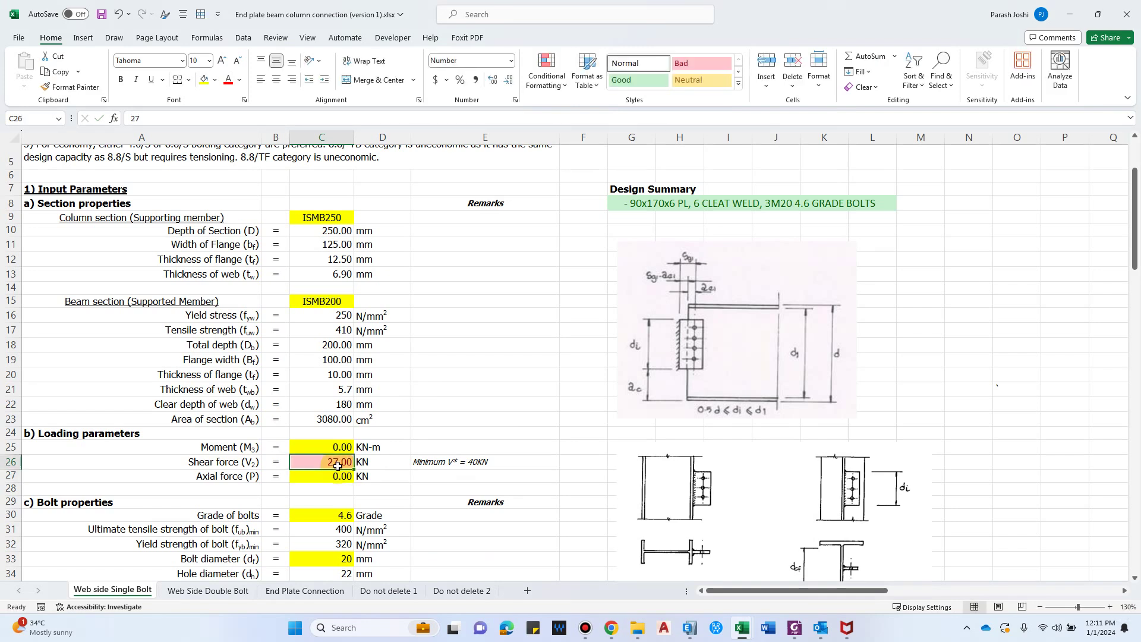
pyautogui.write('40')
pyautogui.press('Return')
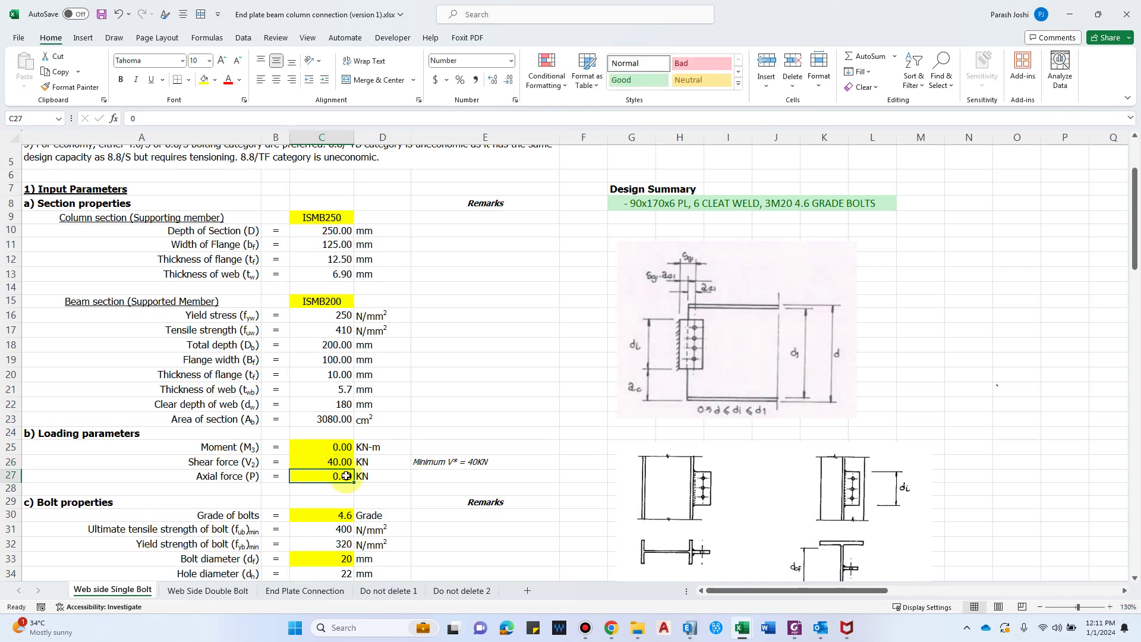
# Step: Choose 4.6 as the grade of bolts in the bolt properties section
pyautogui.scroll(-1, 339, 472)
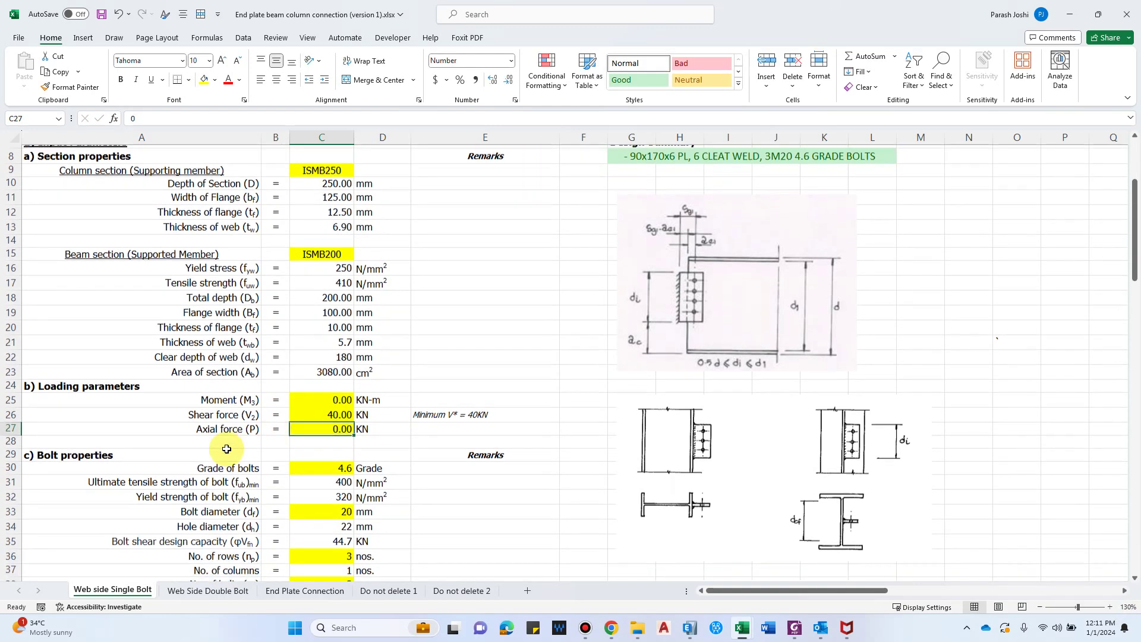
pyautogui.scroll(-1, 226, 448)
pyautogui.click(107, 410)
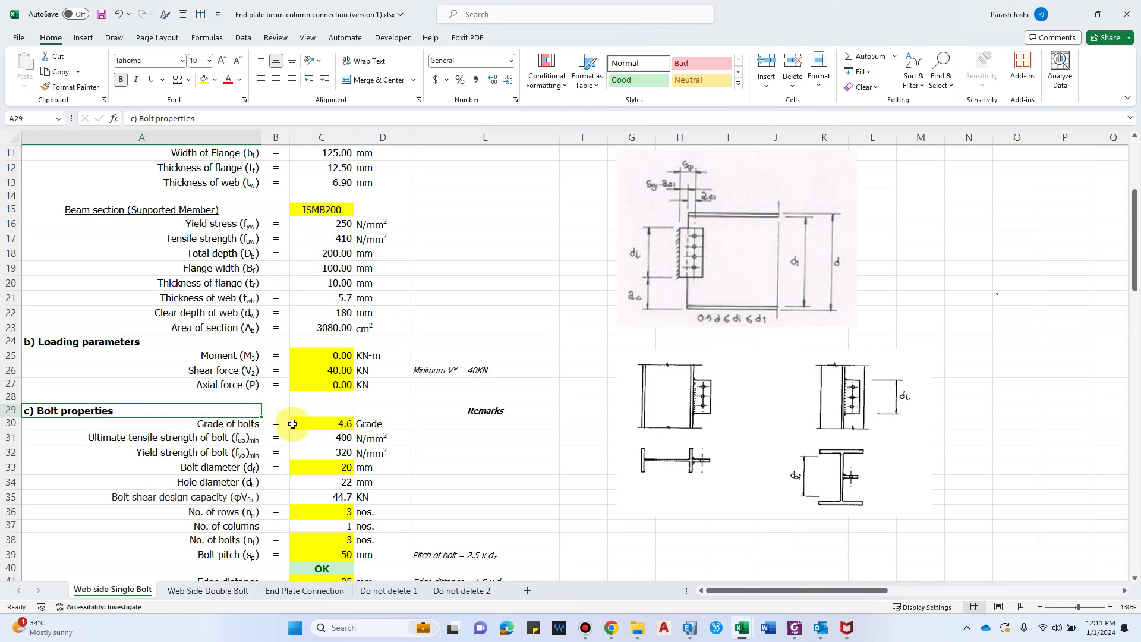
pyautogui.scroll(-1, 292, 423)
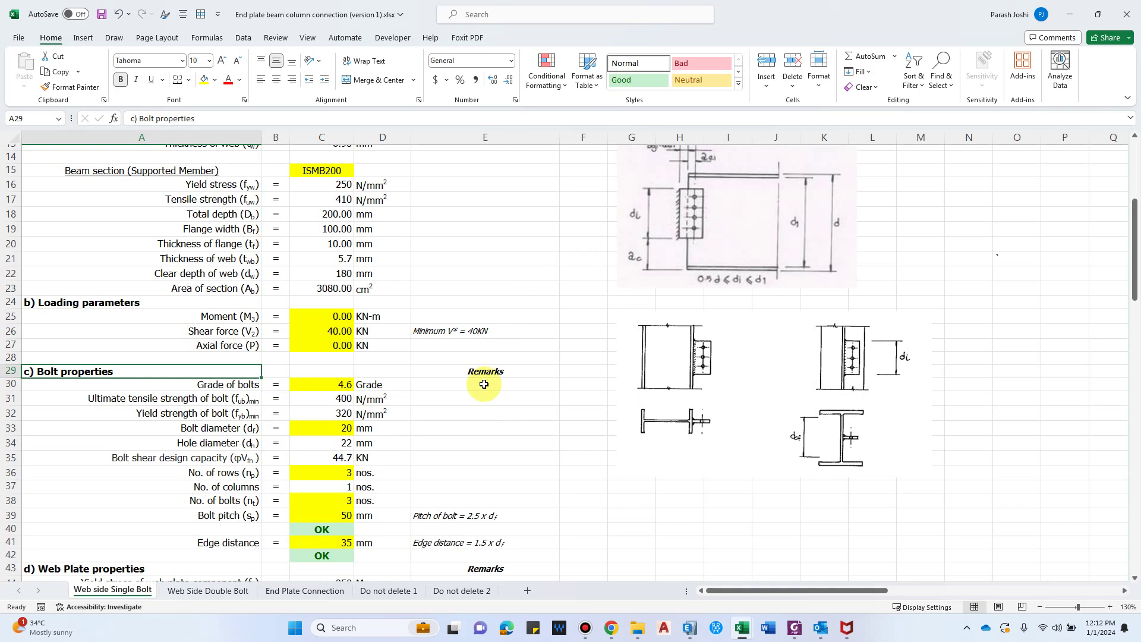
pyautogui.scroll(-1, 469, 385)
pyautogui.click(425, 373)
pyautogui.click(345, 350)
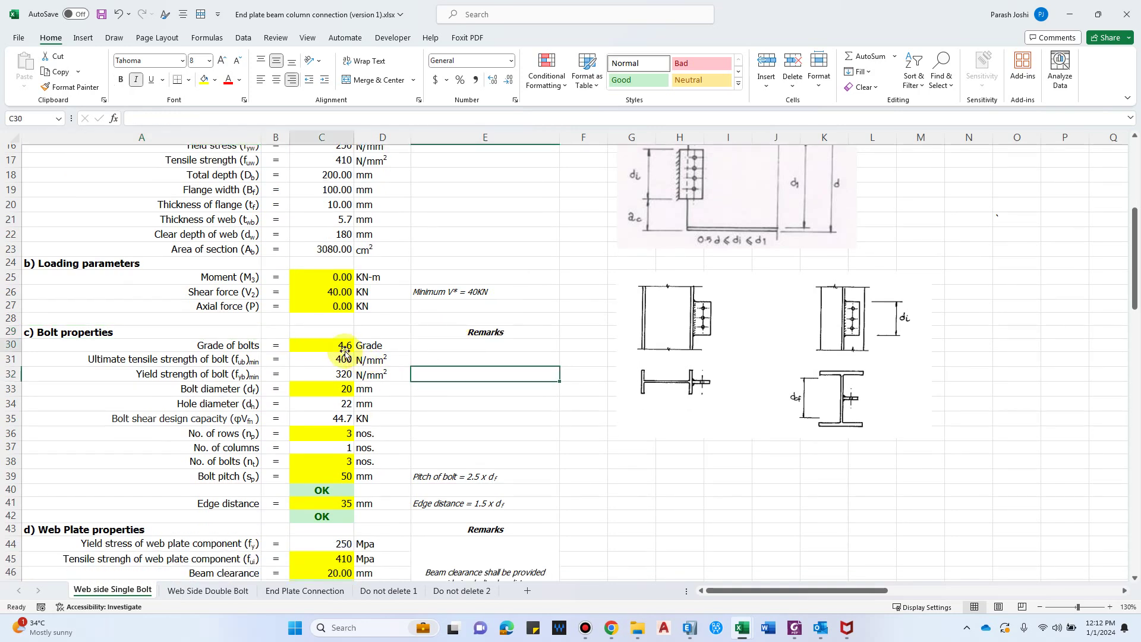
pyautogui.click(359, 349)
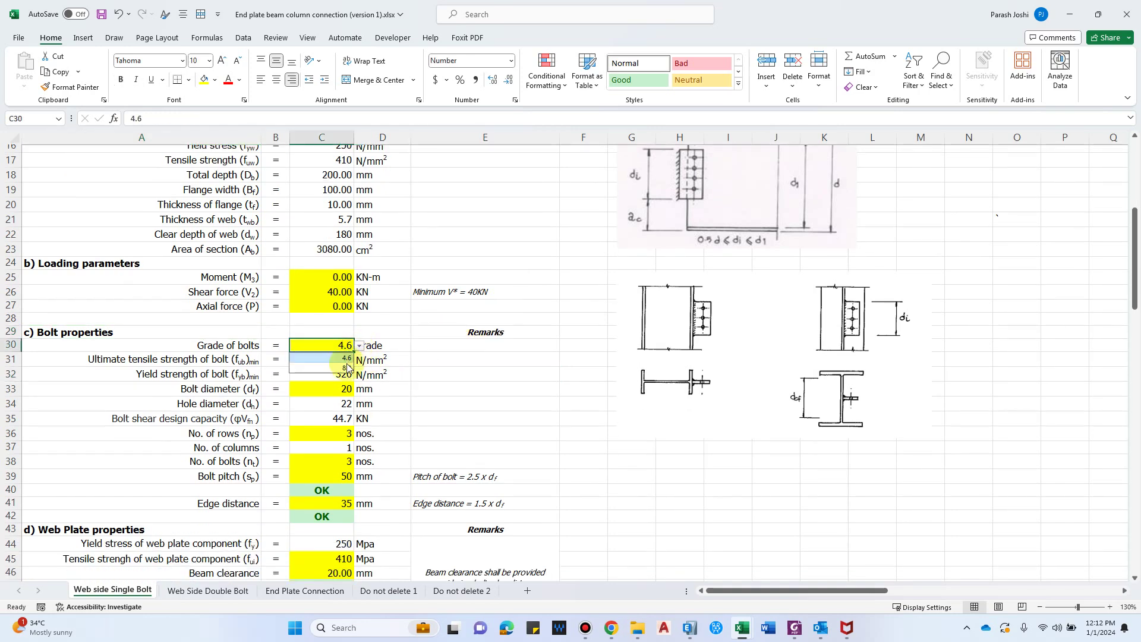
pyautogui.click(332, 359)
pyautogui.click(321, 359)
pyautogui.click(351, 347)
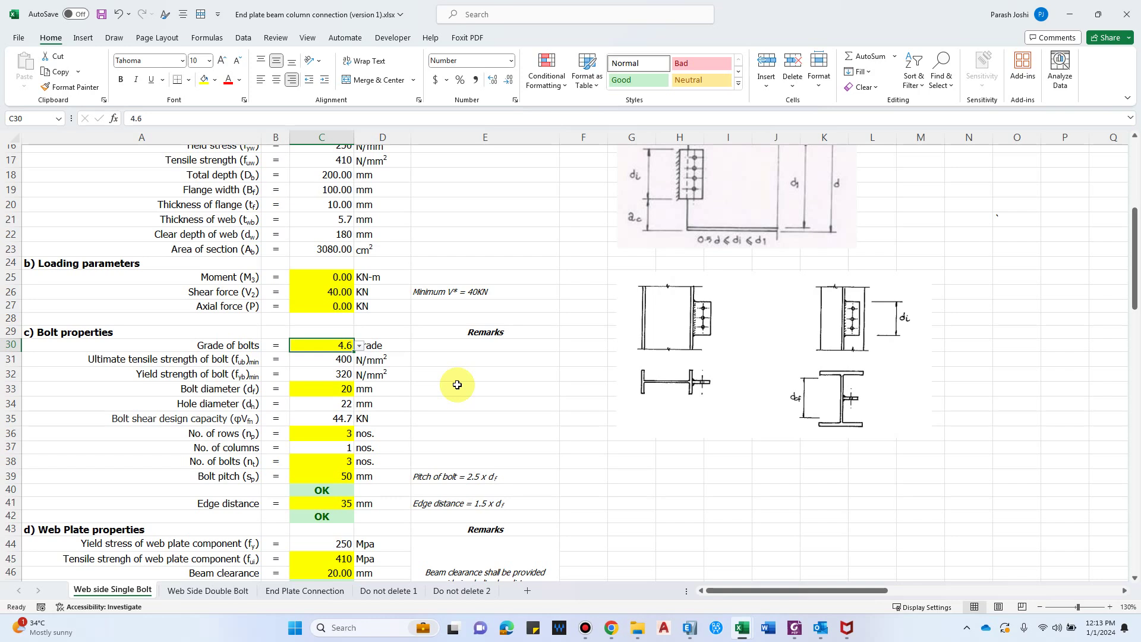
# Step: Set the bolt diameter in the bolt properties to 16 mm
pyautogui.click(330, 391)
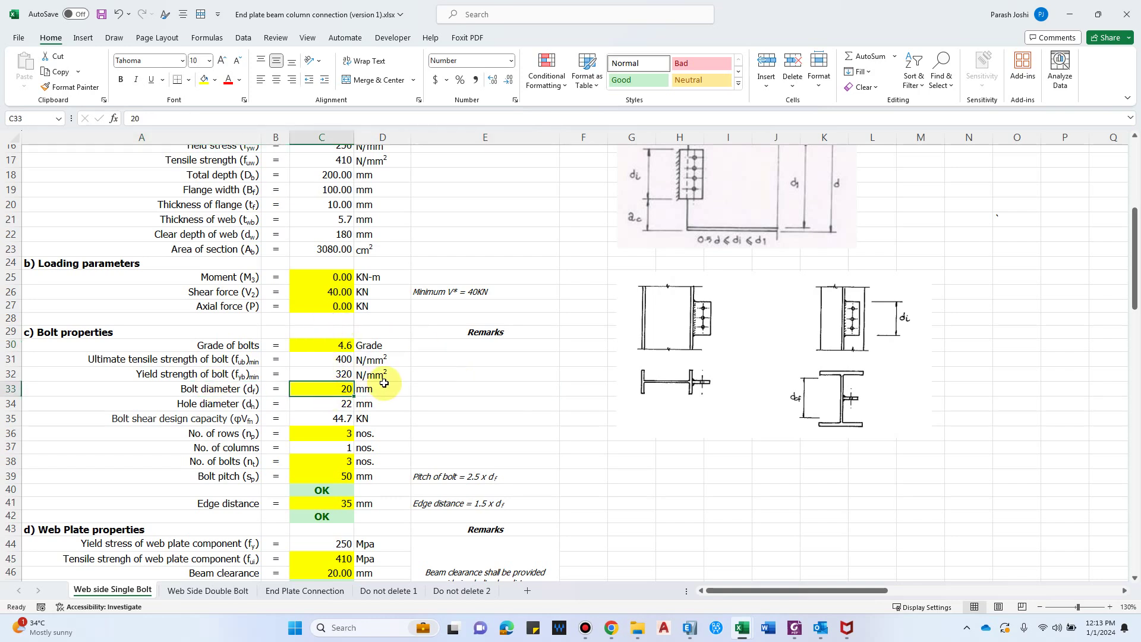
pyautogui.write('16')
pyautogui.press('Return')
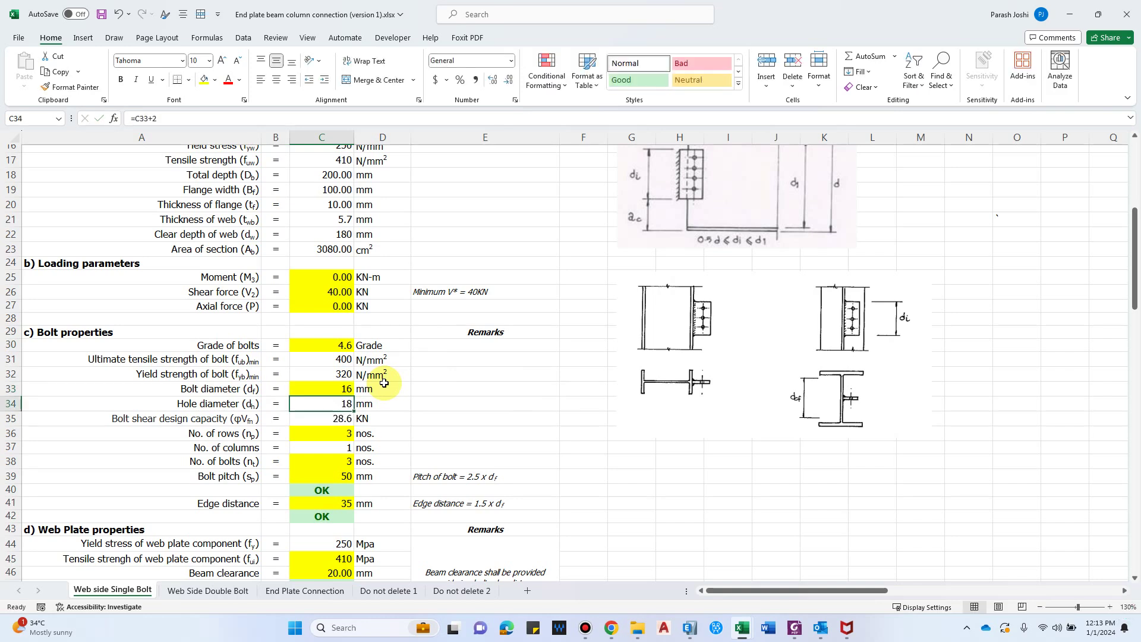
# Step: Examine the bolt shear design capacity formula and look up the 16 mm grade 4.6 bolt's threads-included shear value on the Do not delete 1 sheet
pyautogui.scroll(-1, 311, 397)
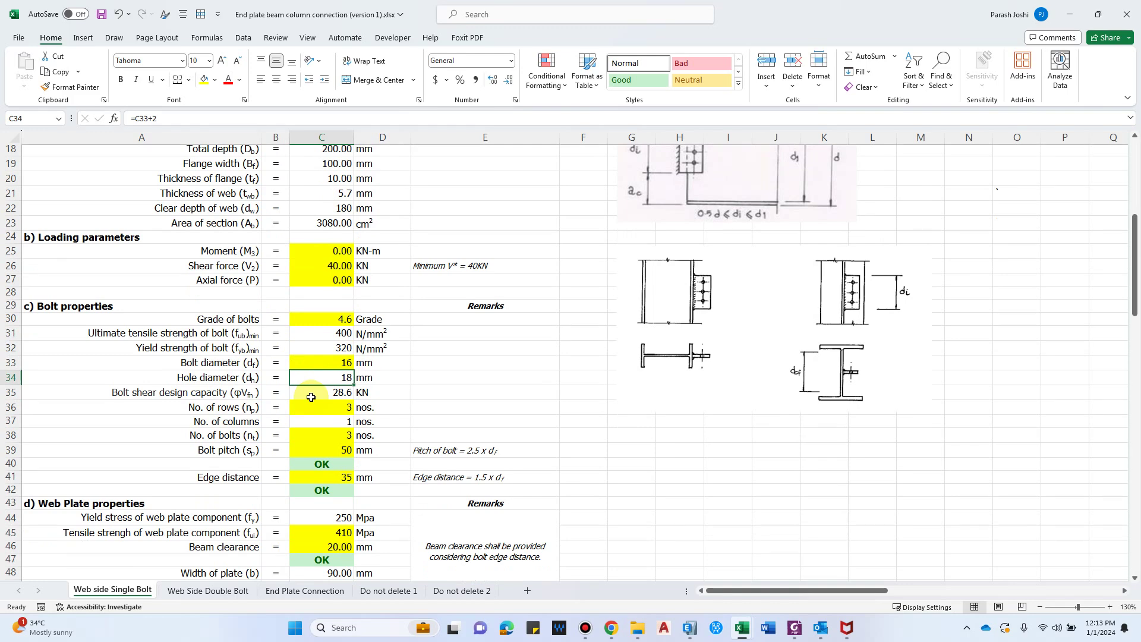
pyautogui.scroll(-2, 457, 377)
pyautogui.click(158, 341)
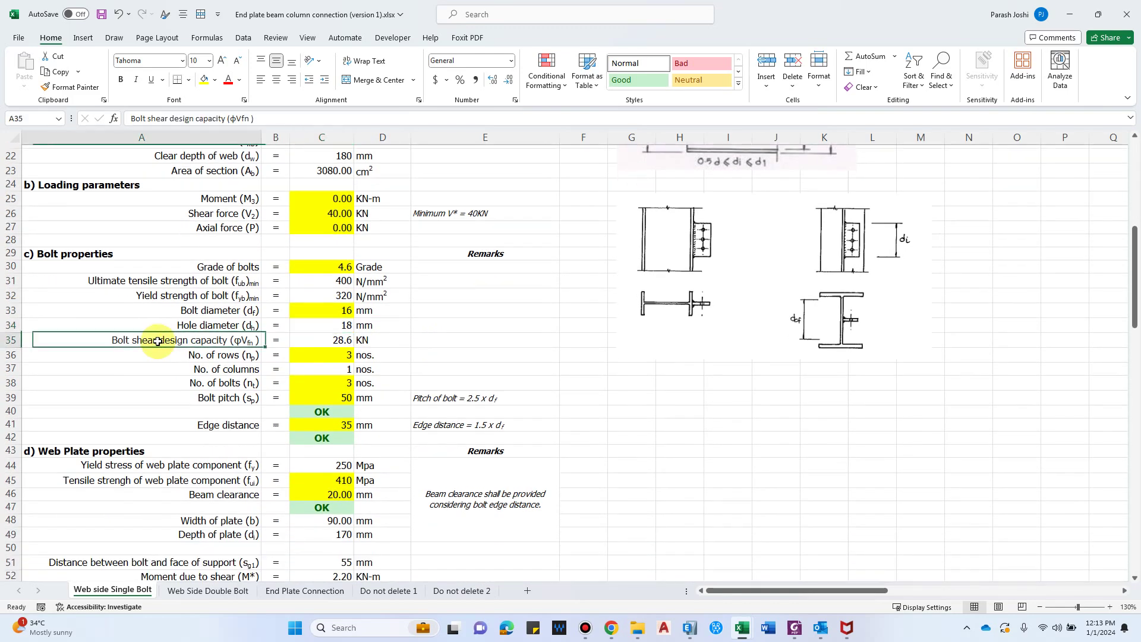
pyautogui.click(336, 340)
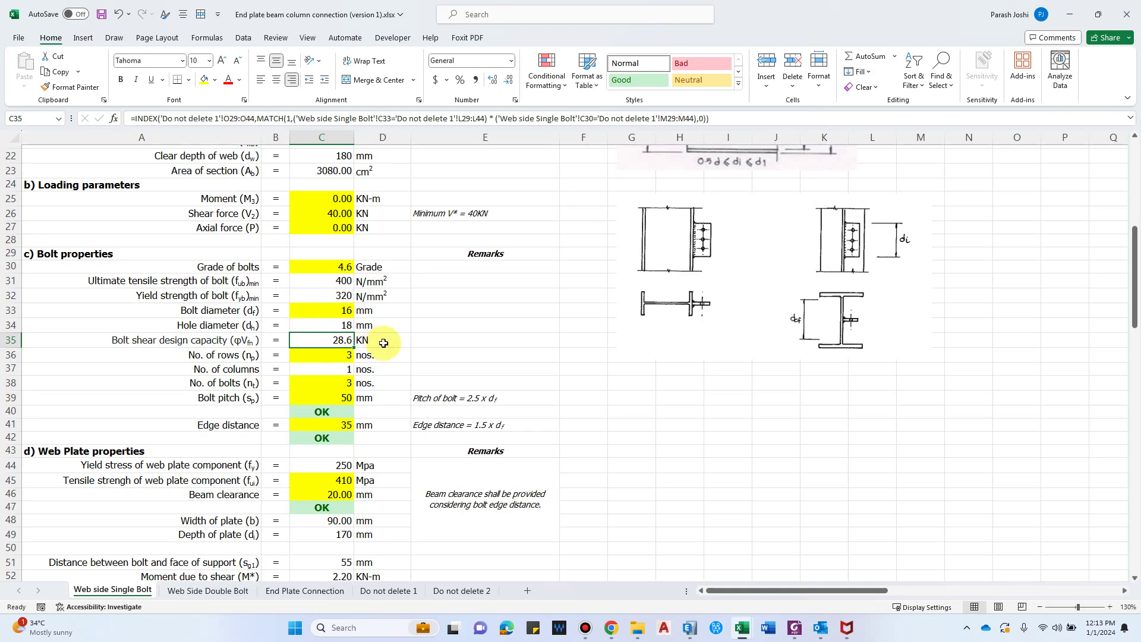
pyautogui.click(389, 591)
pyautogui.click(453, 289)
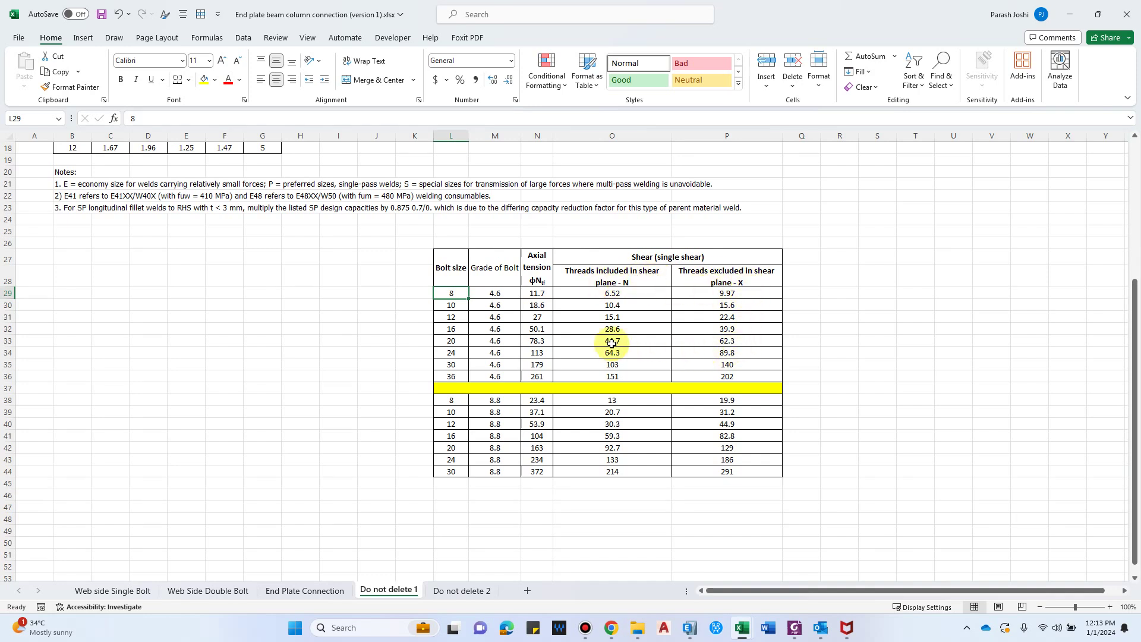
pyautogui.click(597, 279)
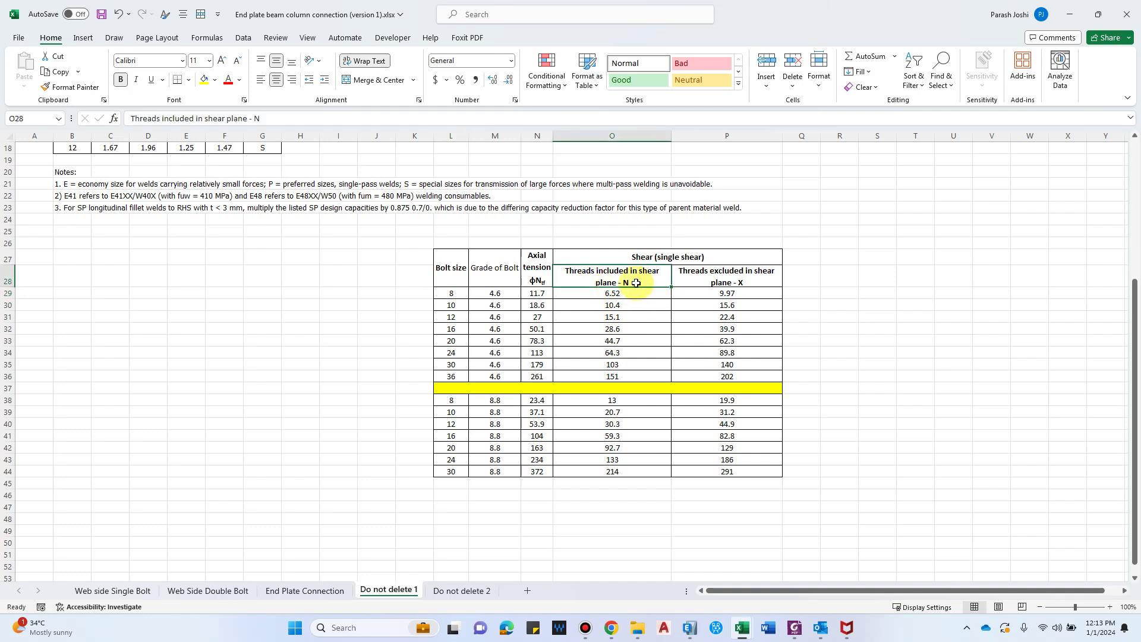
pyautogui.click(454, 329)
pyautogui.click(616, 334)
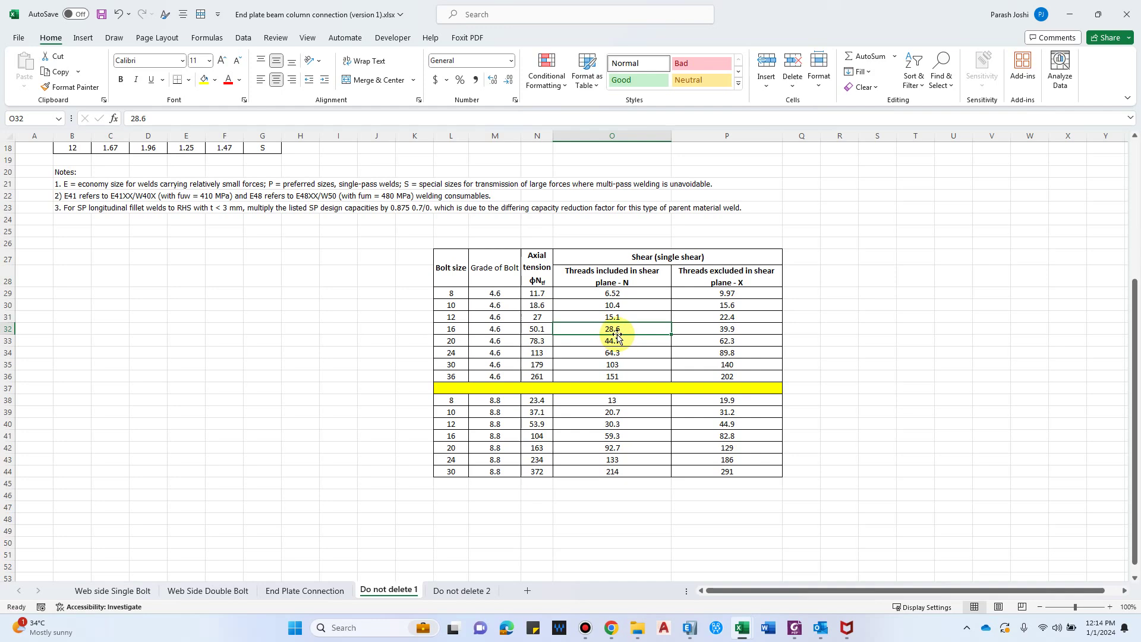
# Step: Return to the Web side Single Bolt sheet and compare the number of bolt rows with the connection sketches
pyautogui.hotkey('ctrl', 'pageup')
pyautogui.hotkey('ctrl', 'pageup')
pyautogui.hotkey('ctrl', 'pageup')
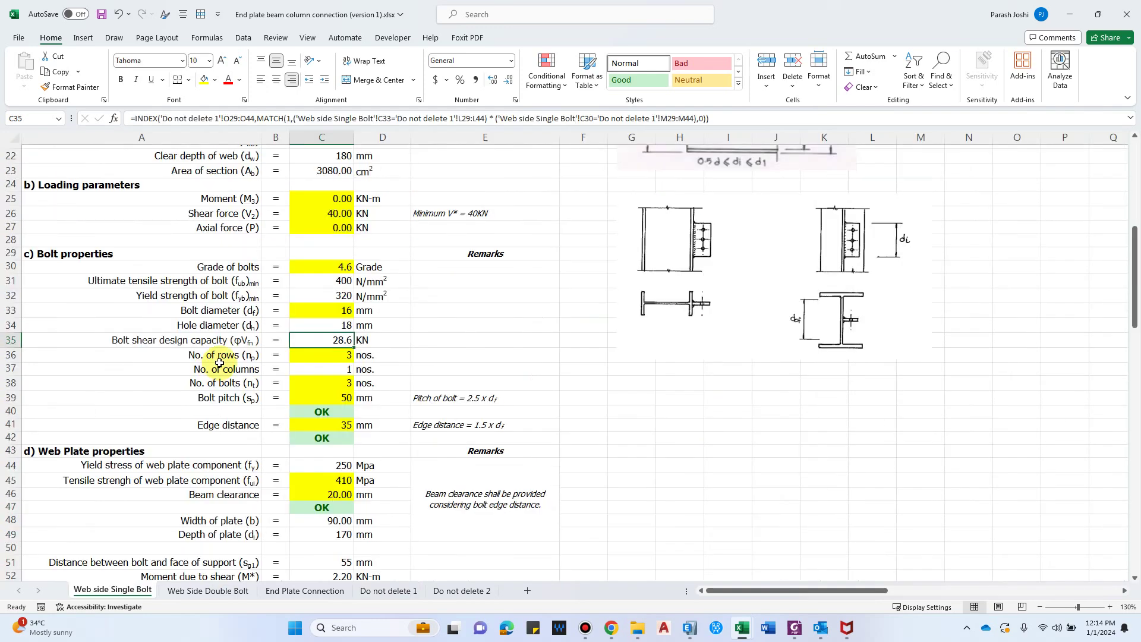
pyautogui.click(236, 362)
pyautogui.click(236, 357)
pyautogui.scroll(2, 710, 273)
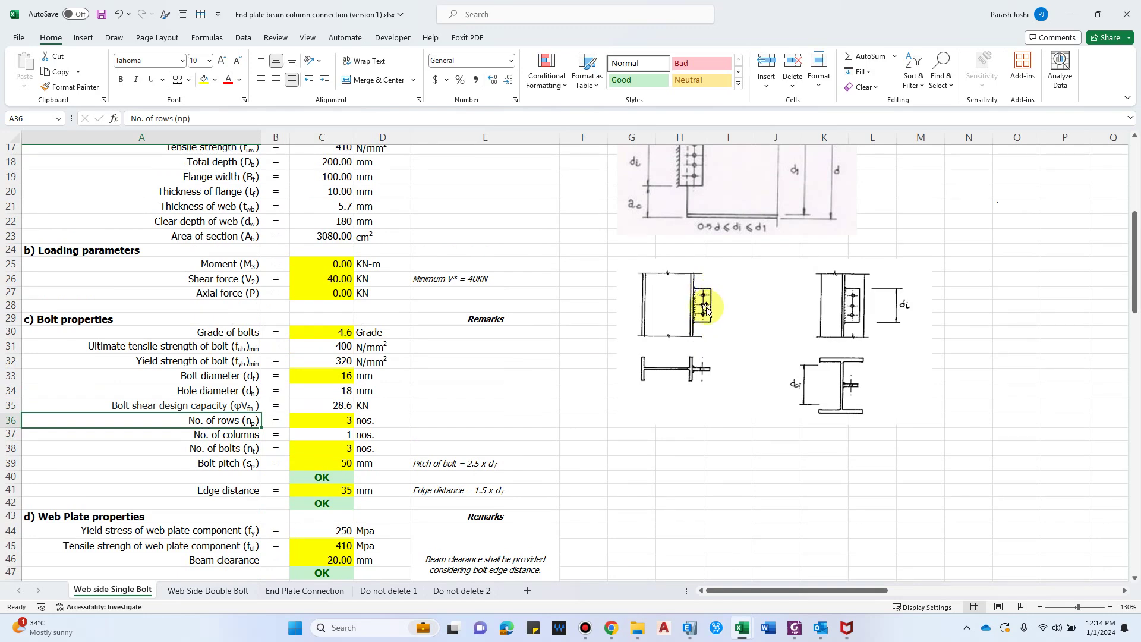
pyautogui.scroll(1, 712, 306)
pyautogui.scroll(1, 701, 257)
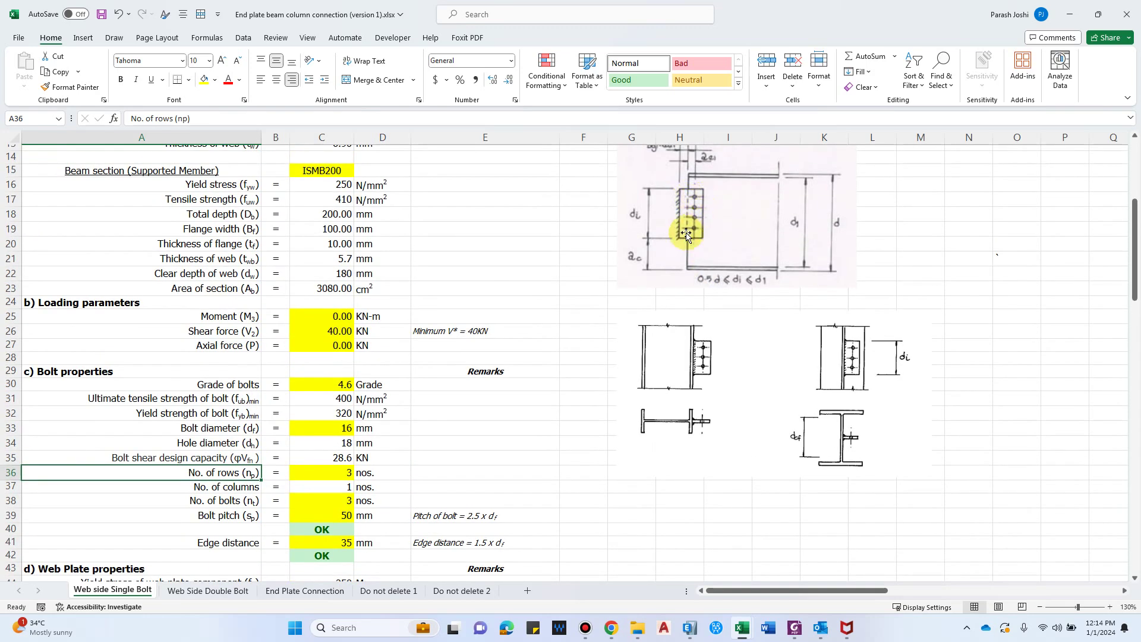
pyautogui.scroll(-1, 705, 229)
pyautogui.click(333, 446)
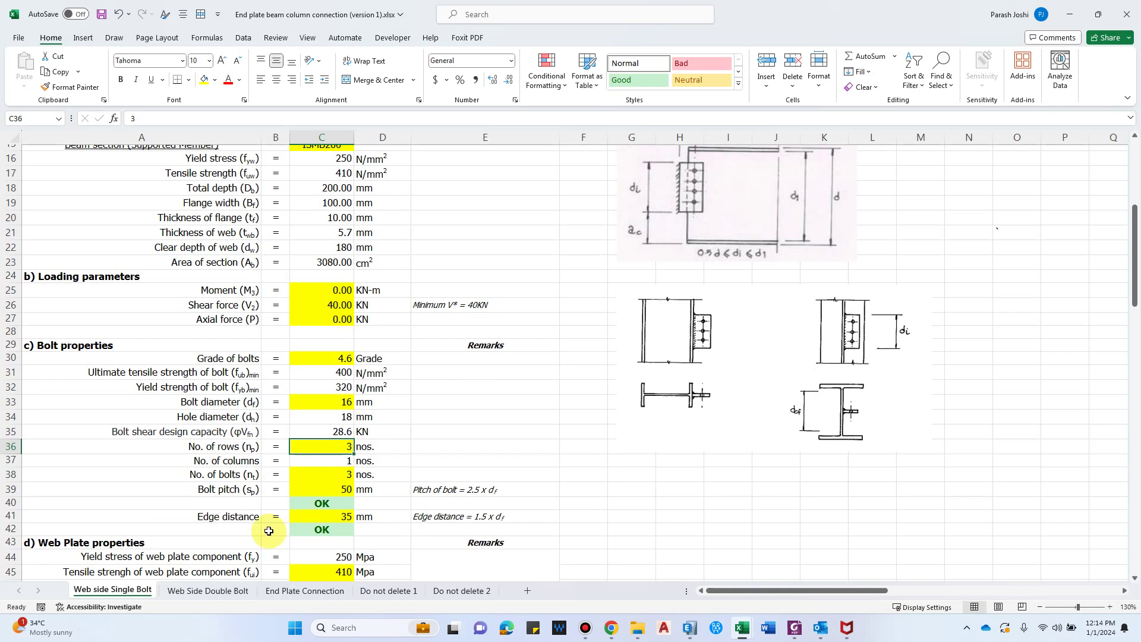
# Step: Review the number of rows alongside the plate and design capacity calculations, and inspect the number of columns in the bolt properties
pyautogui.scroll(1, 484, 246)
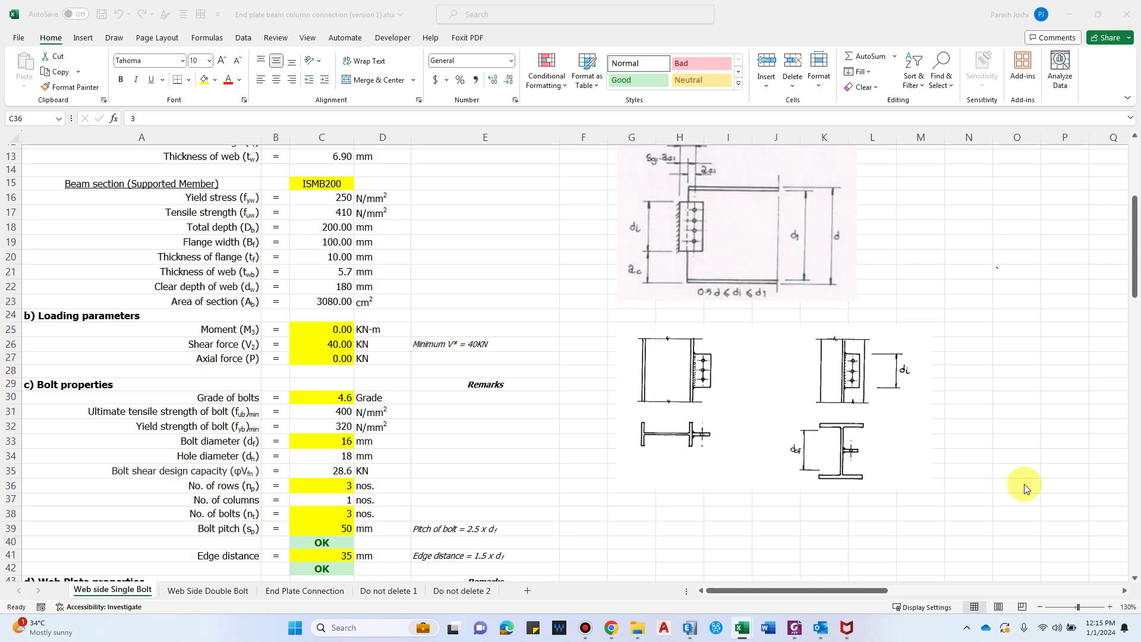
pyautogui.click(341, 488)
pyautogui.scroll(-1, 335, 503)
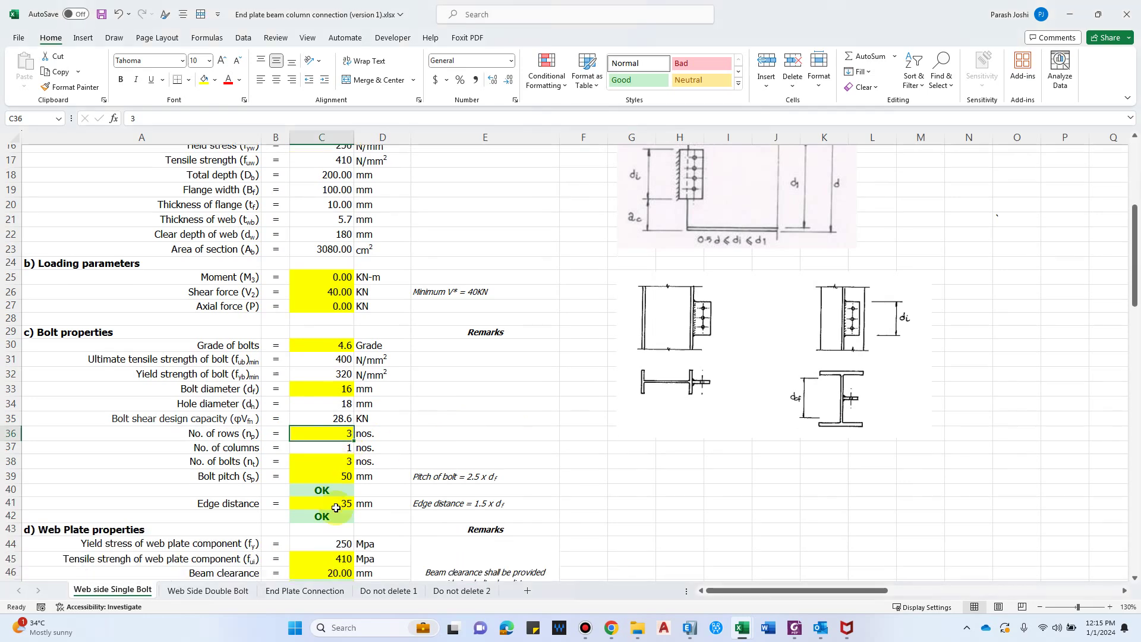
pyautogui.scroll(-13, 336, 503)
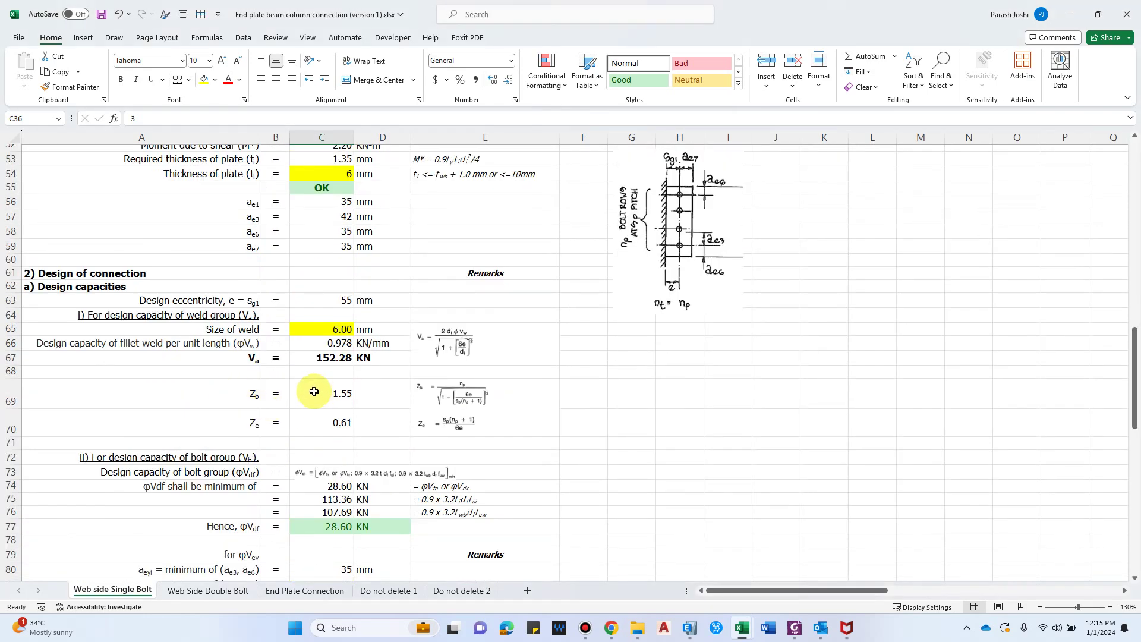
pyautogui.scroll(6, 408, 438)
pyautogui.scroll(5, 408, 439)
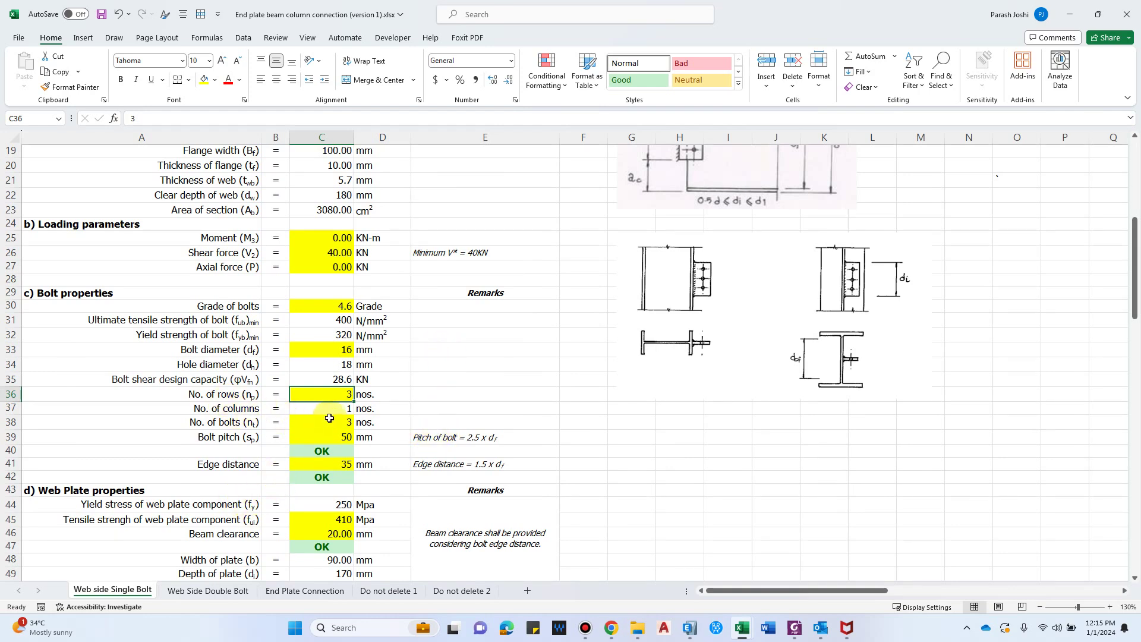
pyautogui.moveTo(329, 420); pyautogui.dragTo(328, 413)
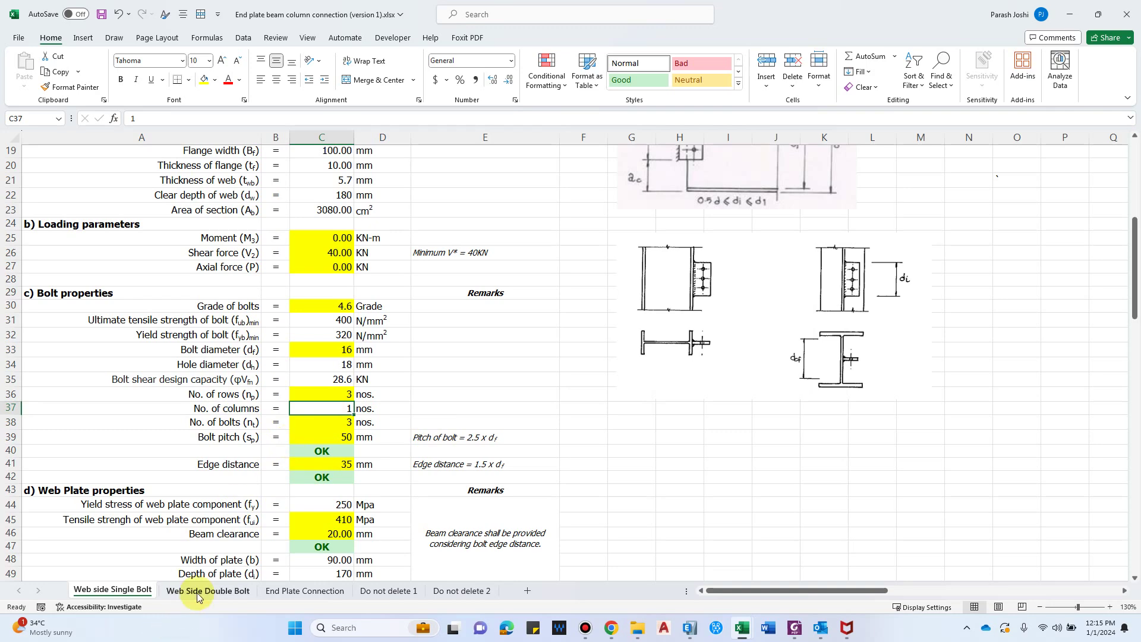
# Step: Open the Web Side Double Bolt sheet and examine its Zb formula and number of bolt columns
pyautogui.click(207, 589)
pyautogui.scroll(-6, 261, 508)
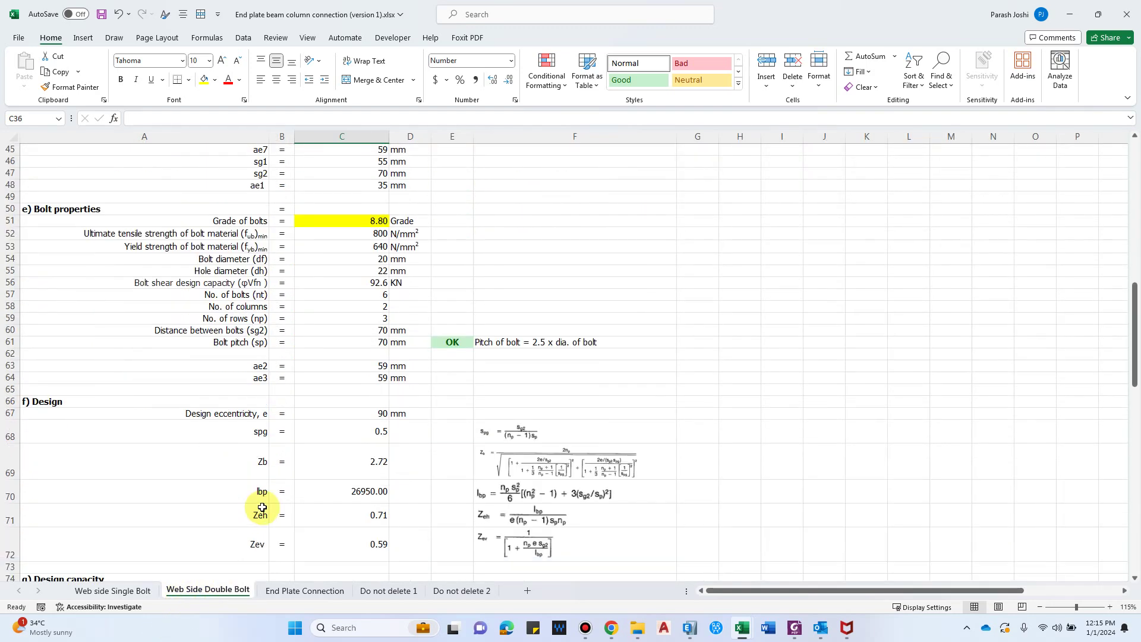
pyautogui.click(346, 367)
pyautogui.scroll(1, 535, 402)
pyautogui.scroll(2, 537, 402)
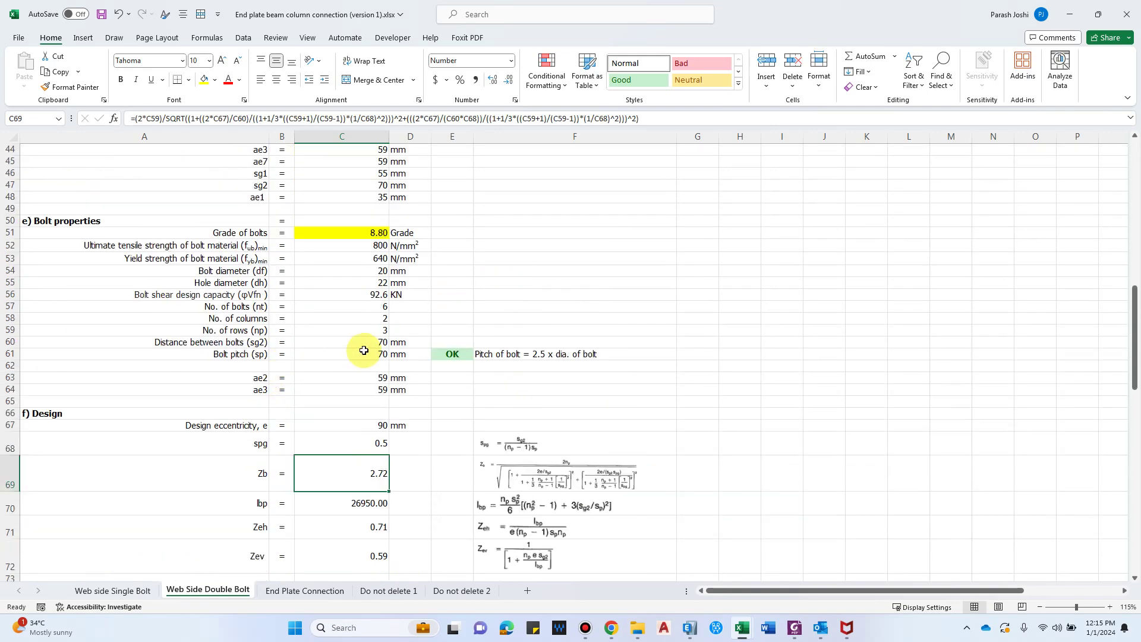
pyautogui.click(384, 320)
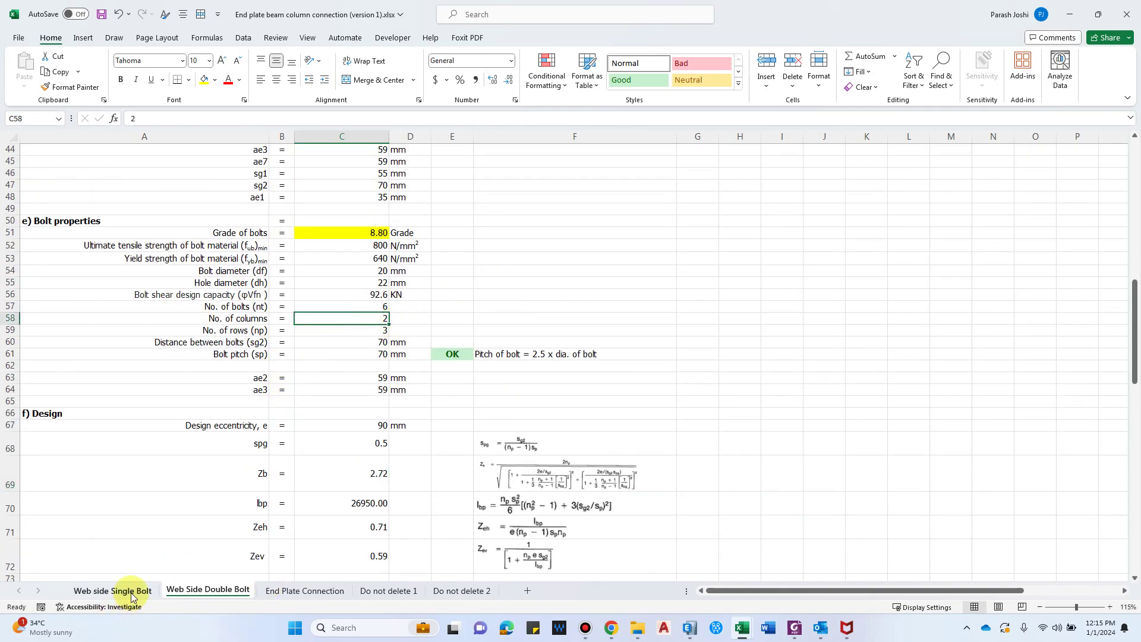
# Step: Return to the Web side Single Bolt sheet and review the number of bolts formula and the bolt pitch and edge distance rules
pyautogui.click(113, 590)
pyautogui.scroll(-1, 199, 535)
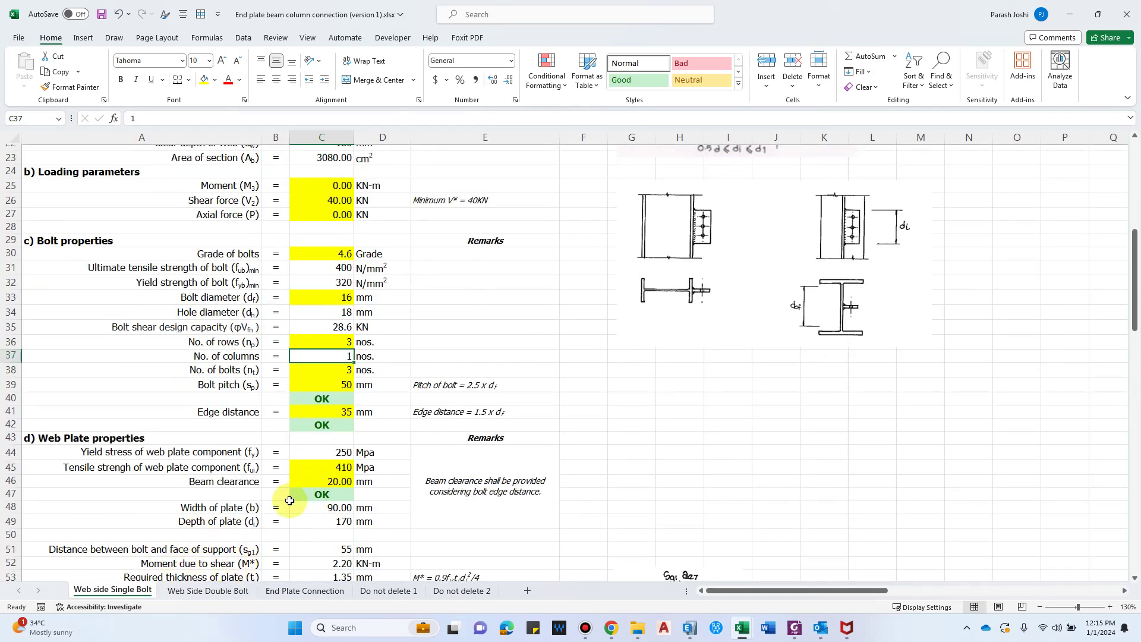
pyautogui.click(308, 372)
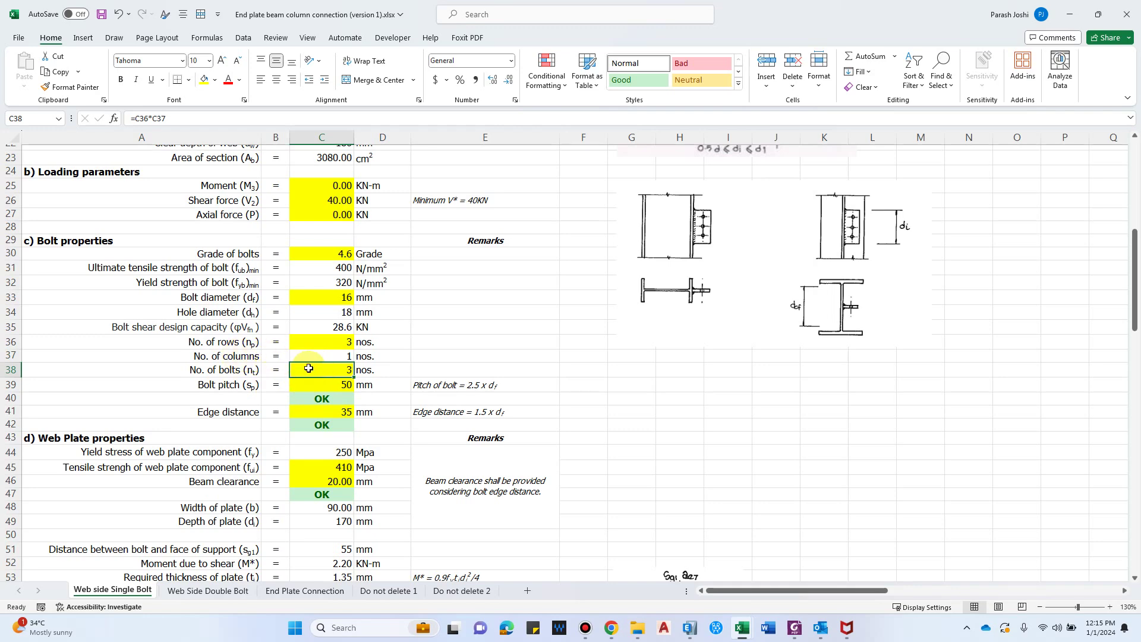
pyautogui.scroll(1, 492, 320)
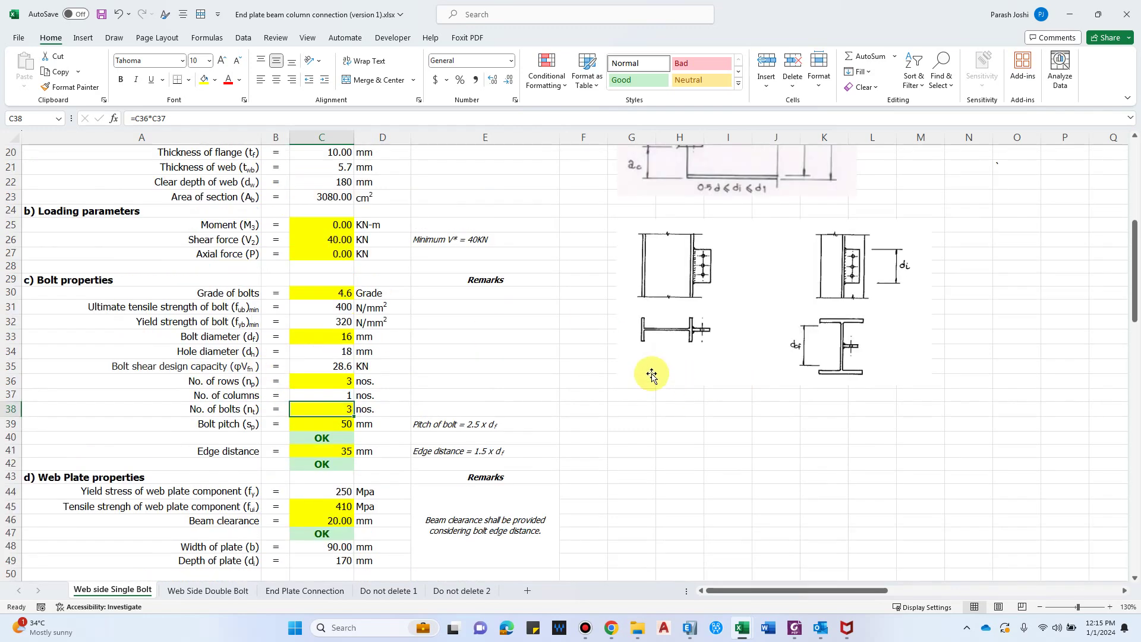
pyautogui.click(239, 424)
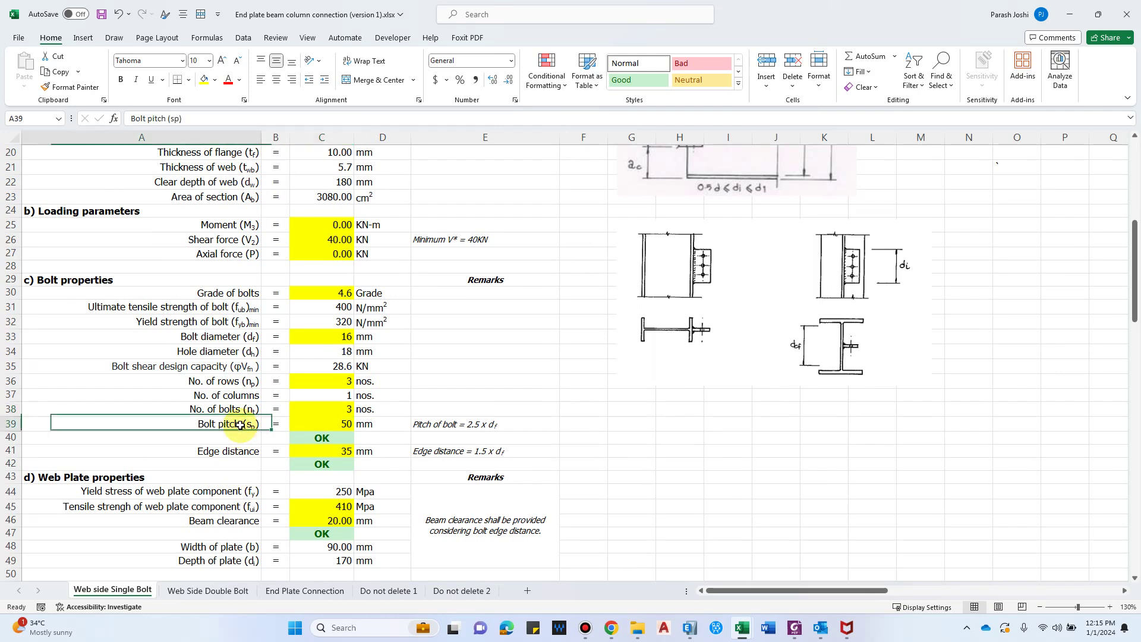
pyautogui.click(250, 452)
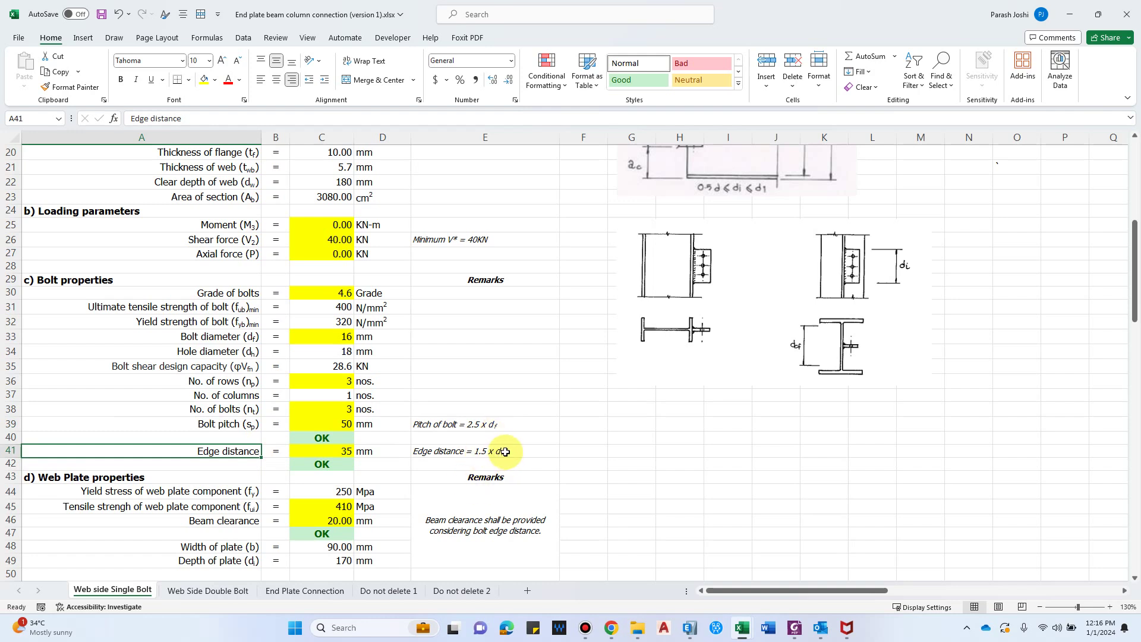
# Step: Set the bolt pitch to 40 mm and the edge distance to 30 mm in the bolt properties
pyautogui.click(323, 424)
pyautogui.write('40')
pyautogui.press('Return')
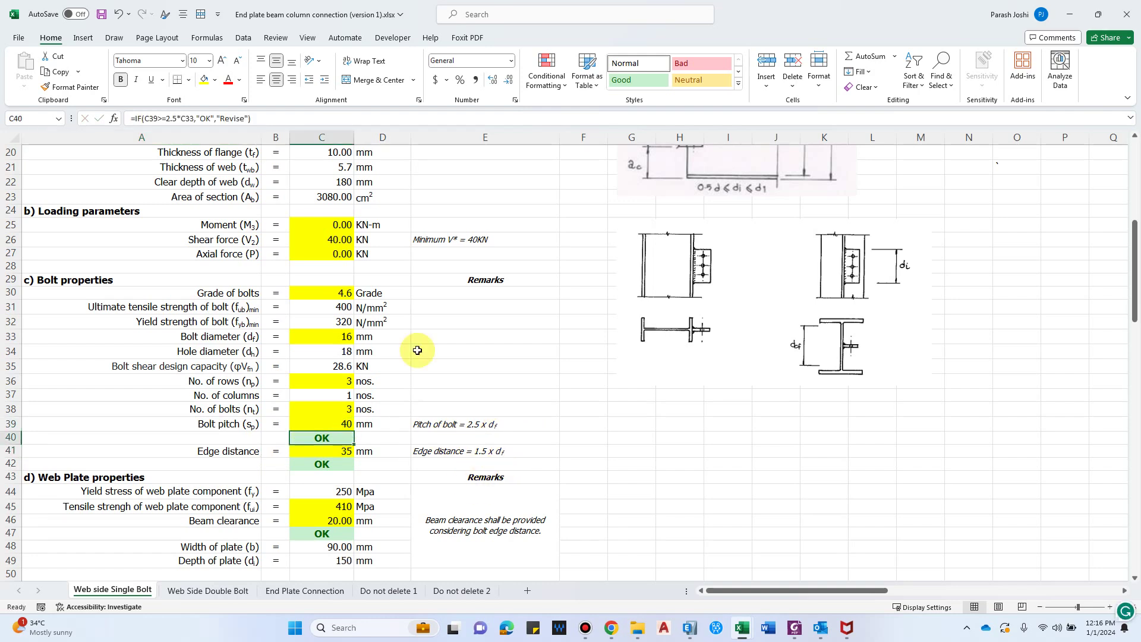
pyautogui.press('Down')
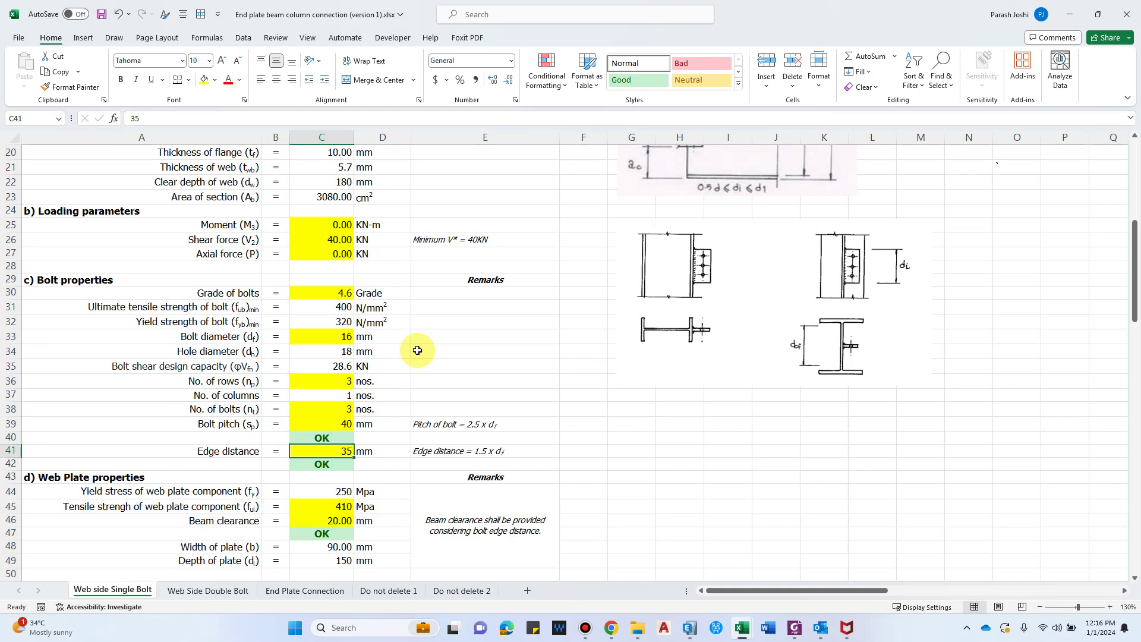
pyautogui.write('30')
pyautogui.press('Return')
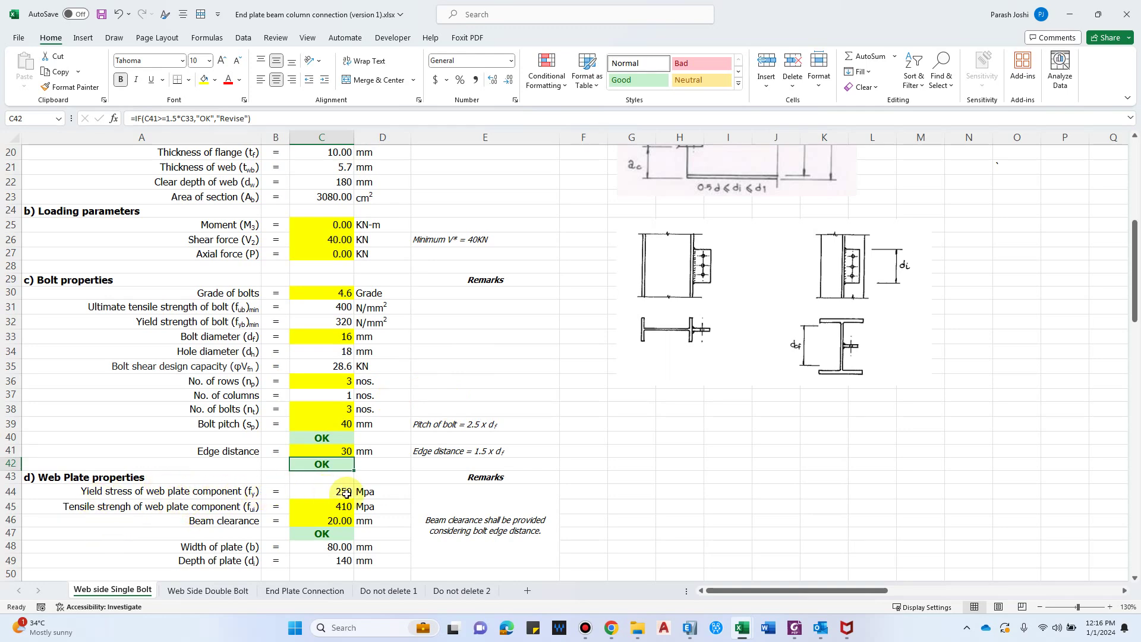
# Step: Examine the yield stress of the web plate component and the beam clearance, comparing the clearance with the connection diagrams
pyautogui.scroll(-1, 340, 487)
pyautogui.scroll(-1, 340, 487)
pyautogui.click(342, 466)
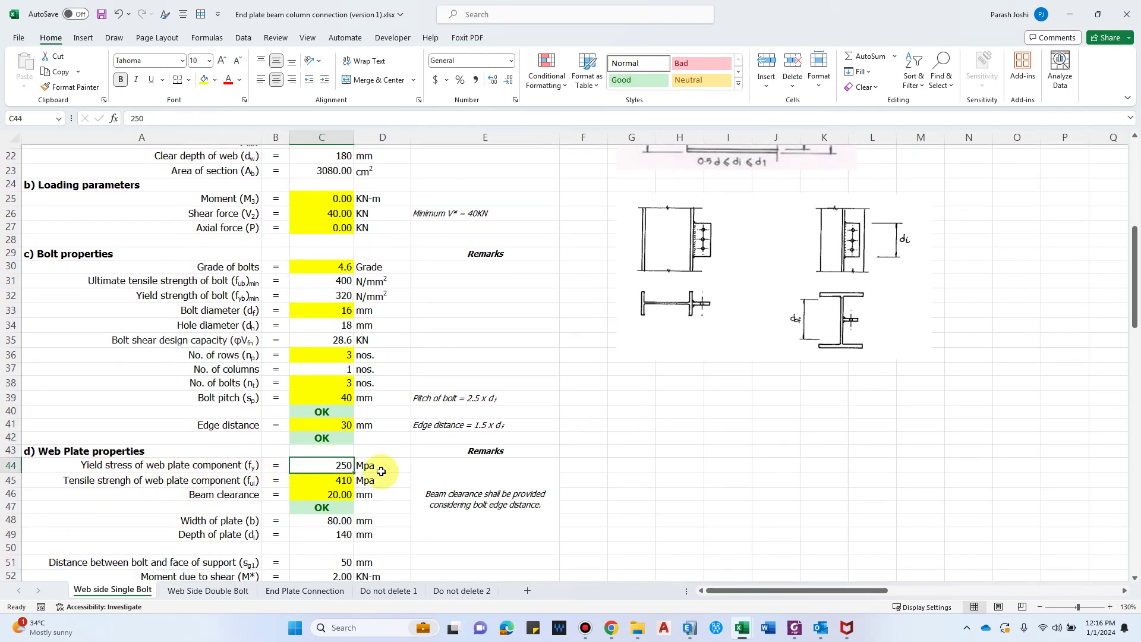
pyautogui.scroll(-1, 224, 487)
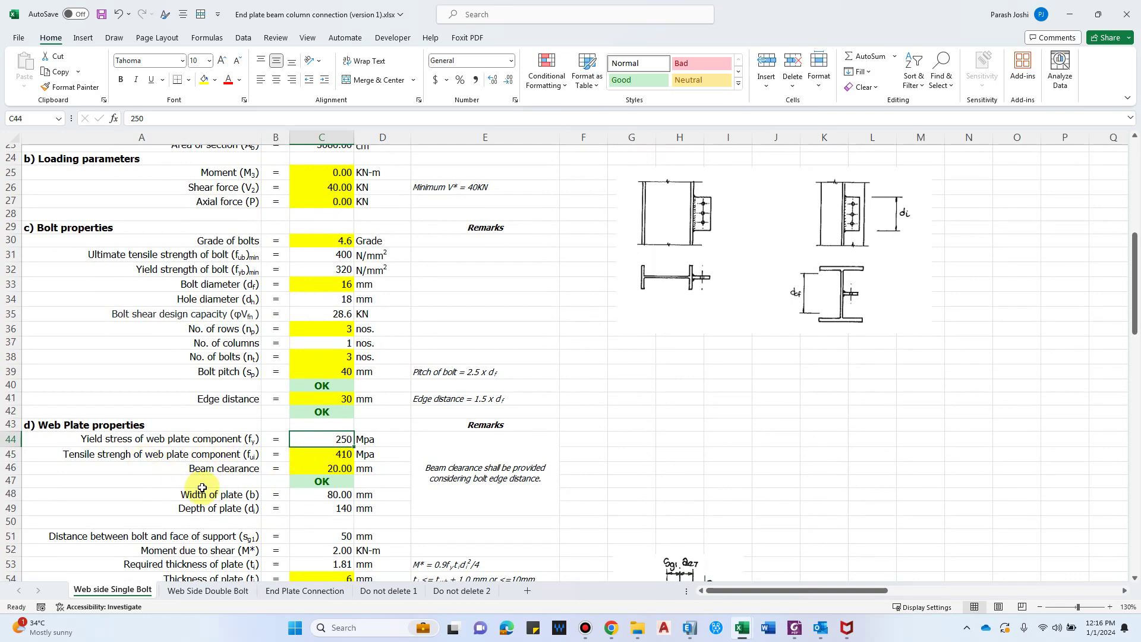
pyautogui.click(221, 471)
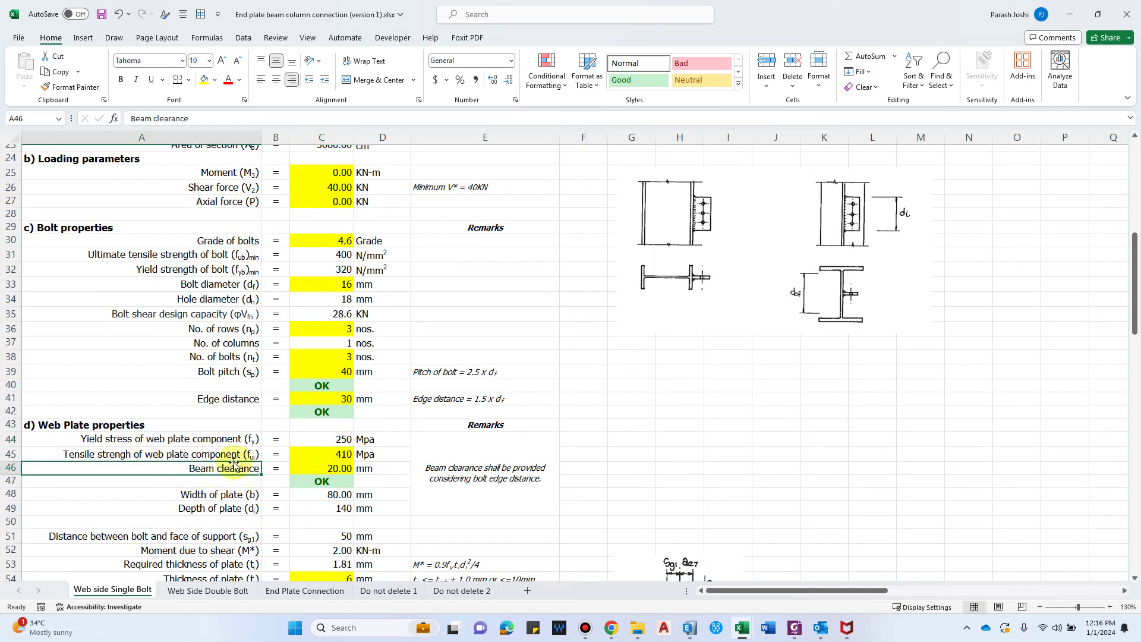
pyautogui.scroll(1, 641, 370)
pyautogui.scroll(3, 641, 370)
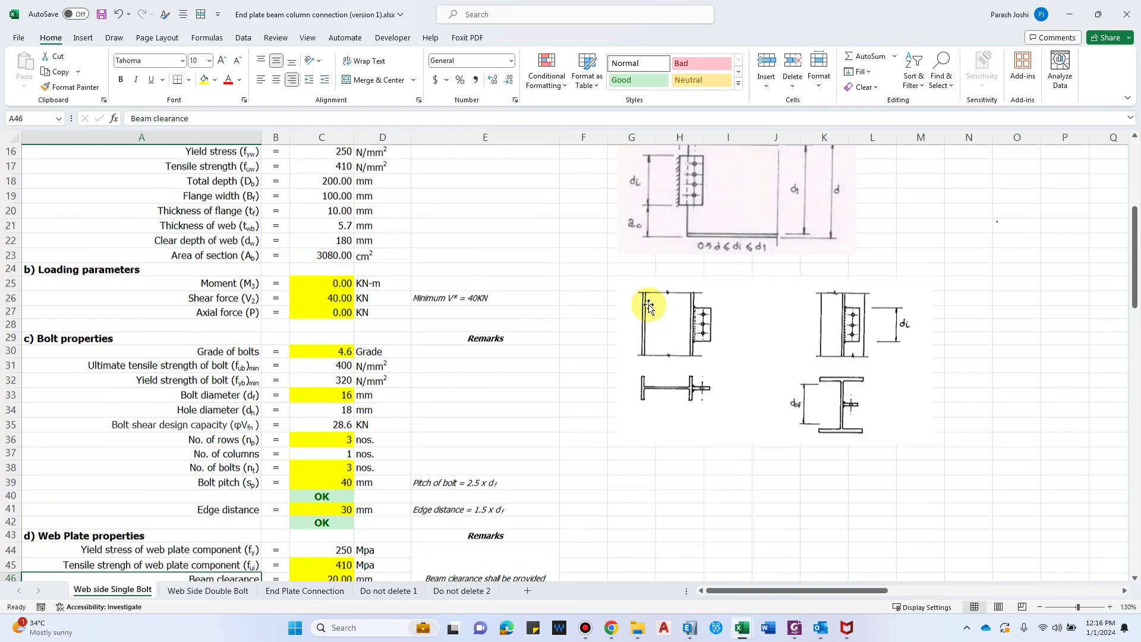
pyautogui.scroll(1, 682, 242)
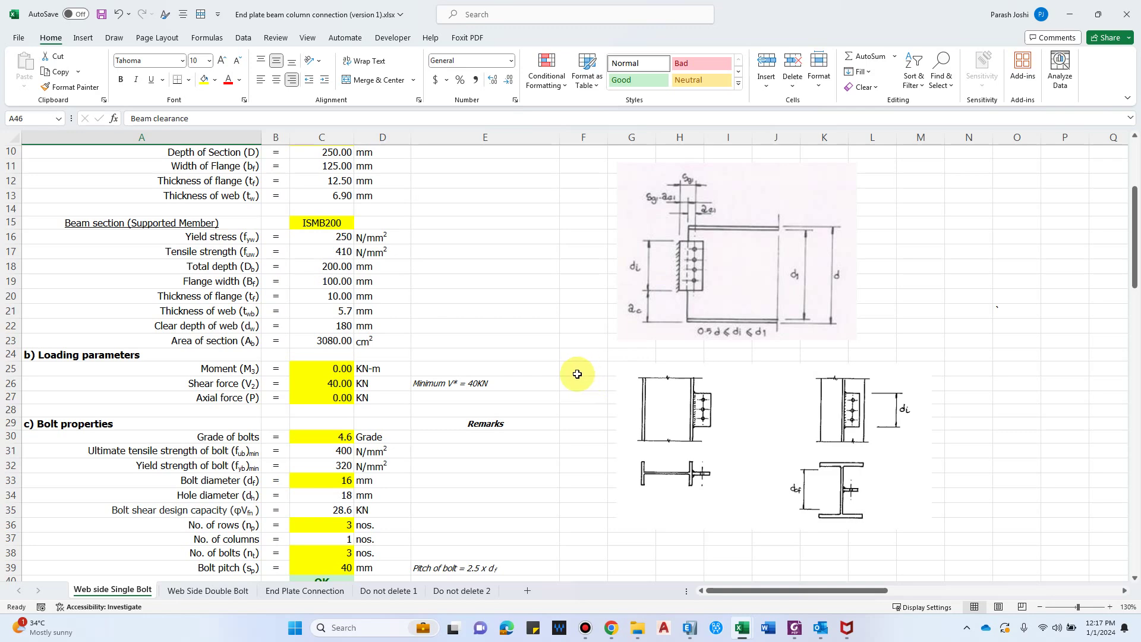
# Step: Try a beam clearance of 10 mm in the web plate properties and restore it to 20 mm
pyautogui.scroll(-4, 577, 374)
pyautogui.click(330, 480)
pyautogui.press('BackSpace')
pyautogui.press('BackSpace')
pyautogui.write('10')
pyautogui.press('Return')
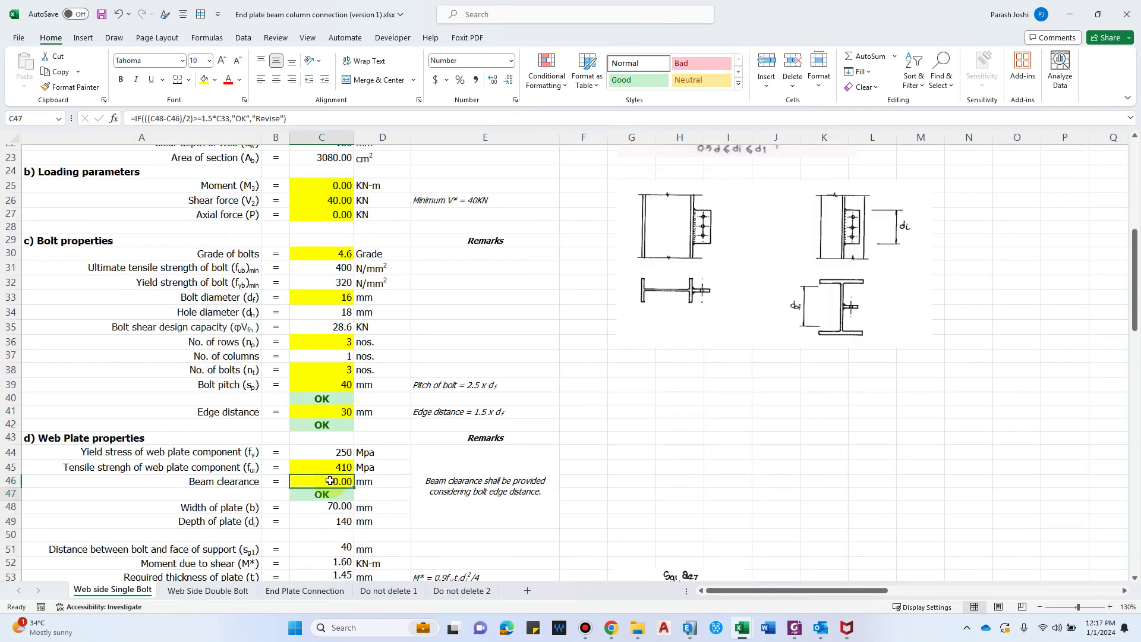
pyautogui.press('Return')
pyautogui.hotkey('ctrl', 'z')
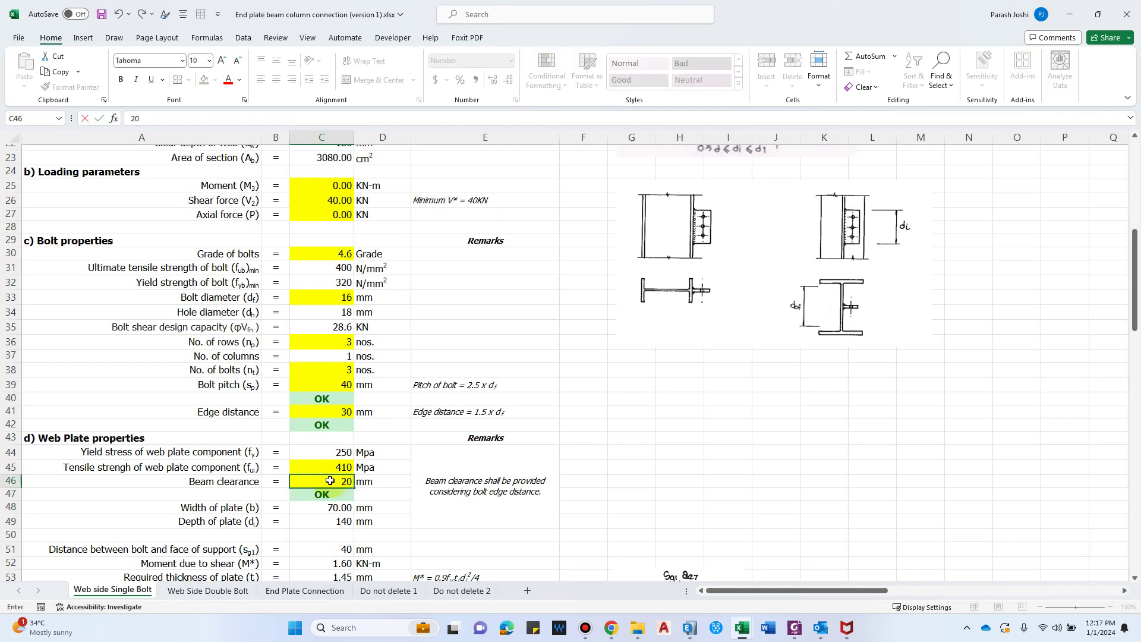
pyautogui.click(330, 480)
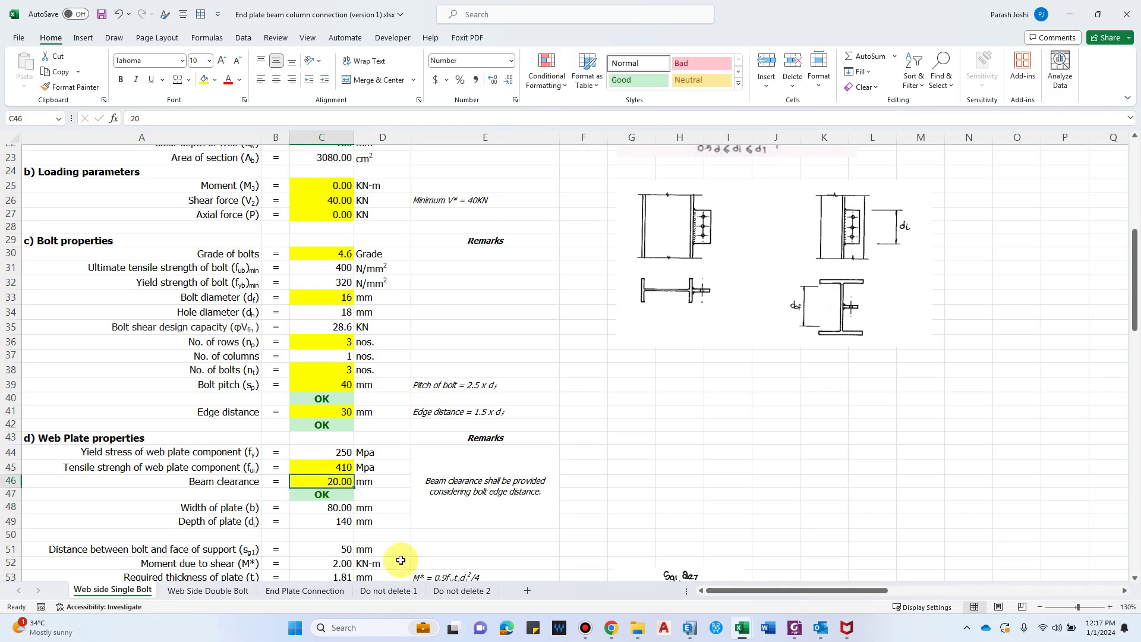
# Step: Review the width and depth of the web plate against the connection diagram and inspect the plate depth formula
pyautogui.scroll(-1, 344, 519)
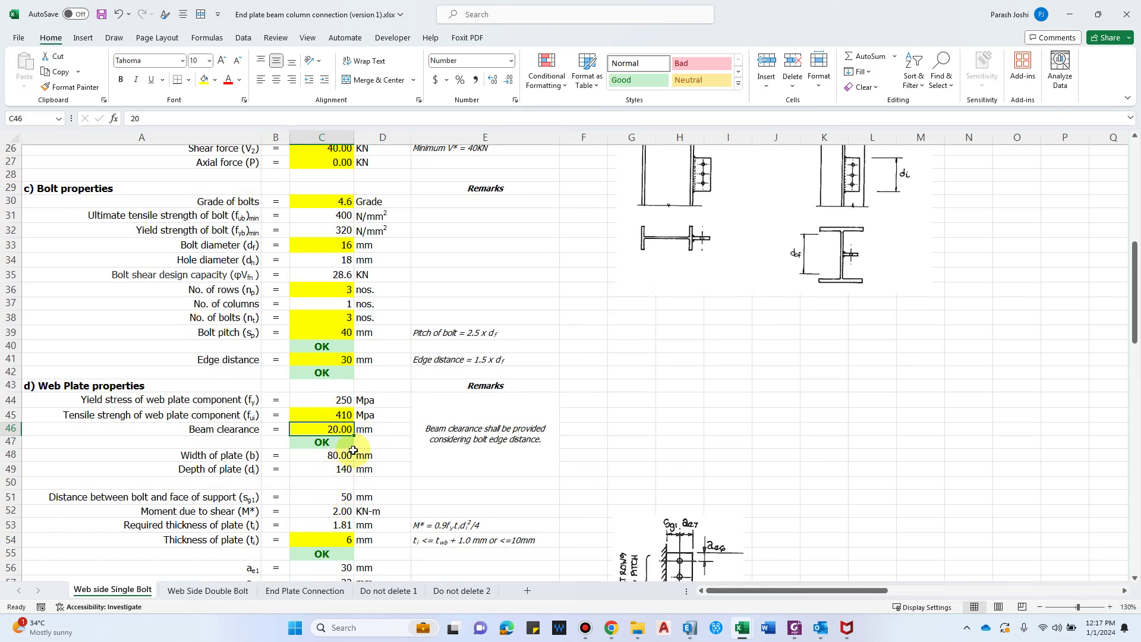
pyautogui.scroll(-1, 324, 452)
pyautogui.click(223, 441)
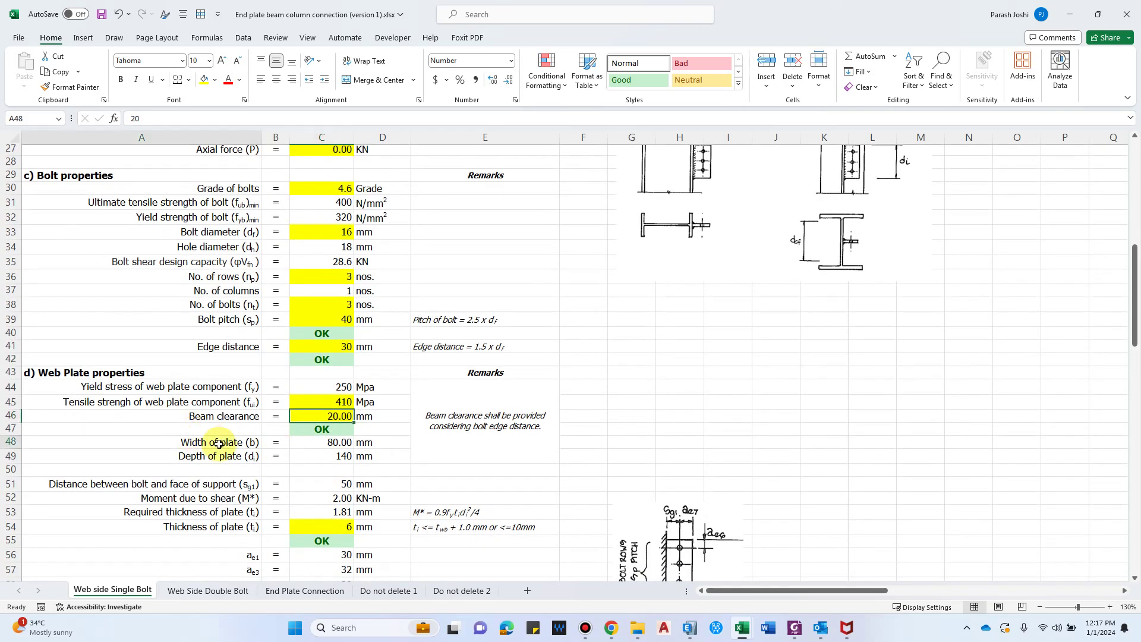
pyautogui.click(332, 445)
pyautogui.scroll(1, 224, 497)
pyautogui.click(224, 497)
pyautogui.scroll(4, 527, 402)
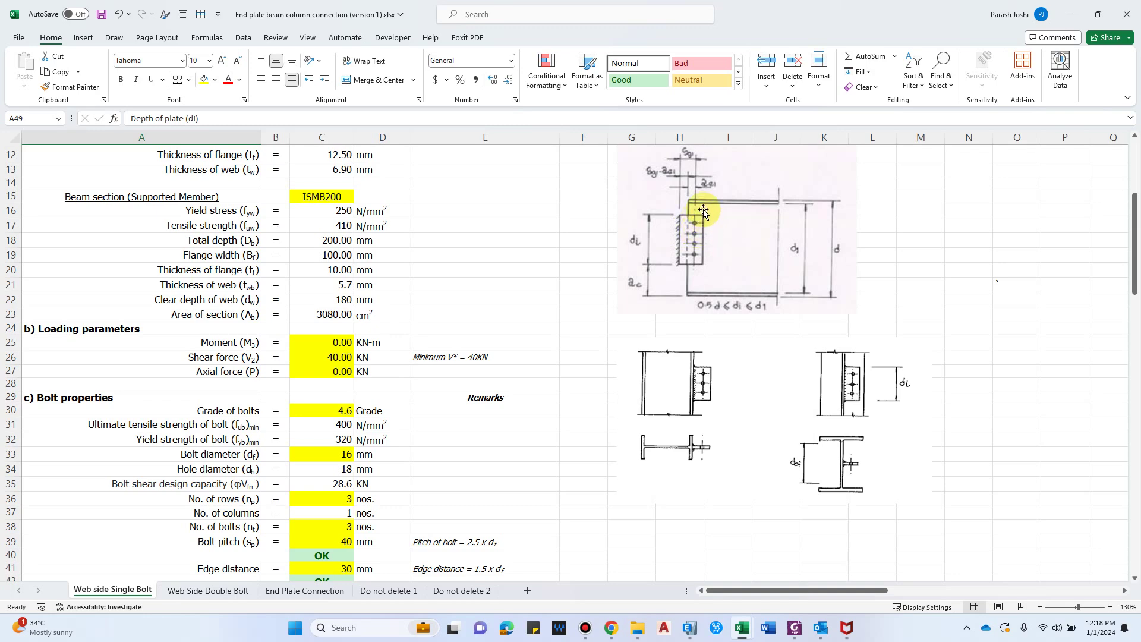
pyautogui.scroll(-5, 420, 509)
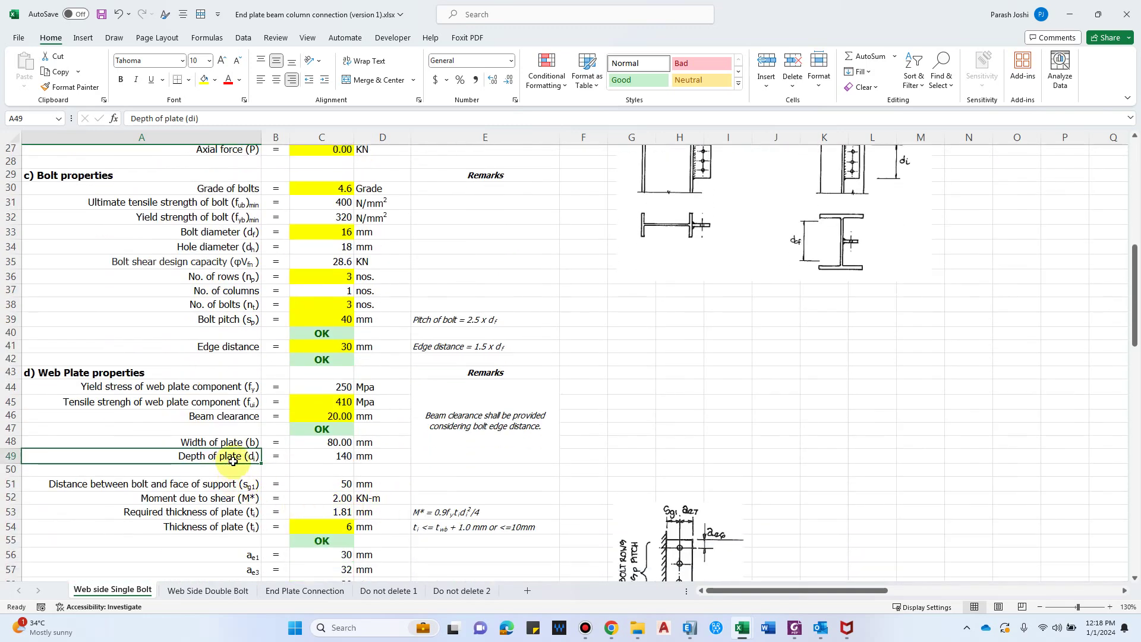
pyautogui.click(315, 455)
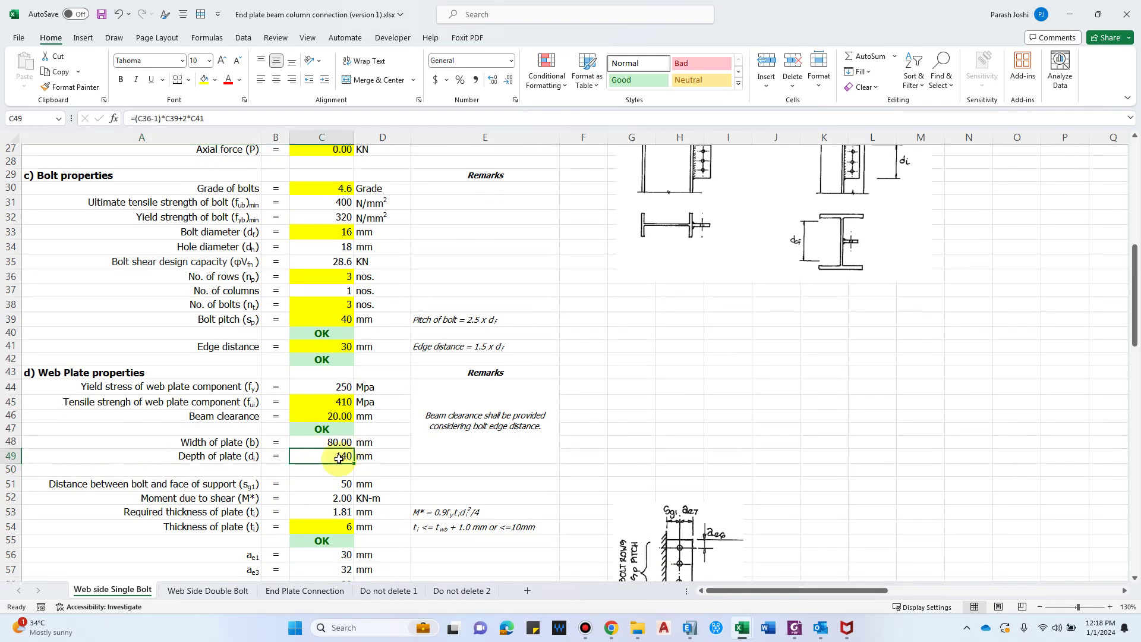
# Step: Locate the distance between bolt and face of support on the connection diagrams and inspect its formula
pyautogui.scroll(-1, 332, 446)
pyautogui.click(163, 455)
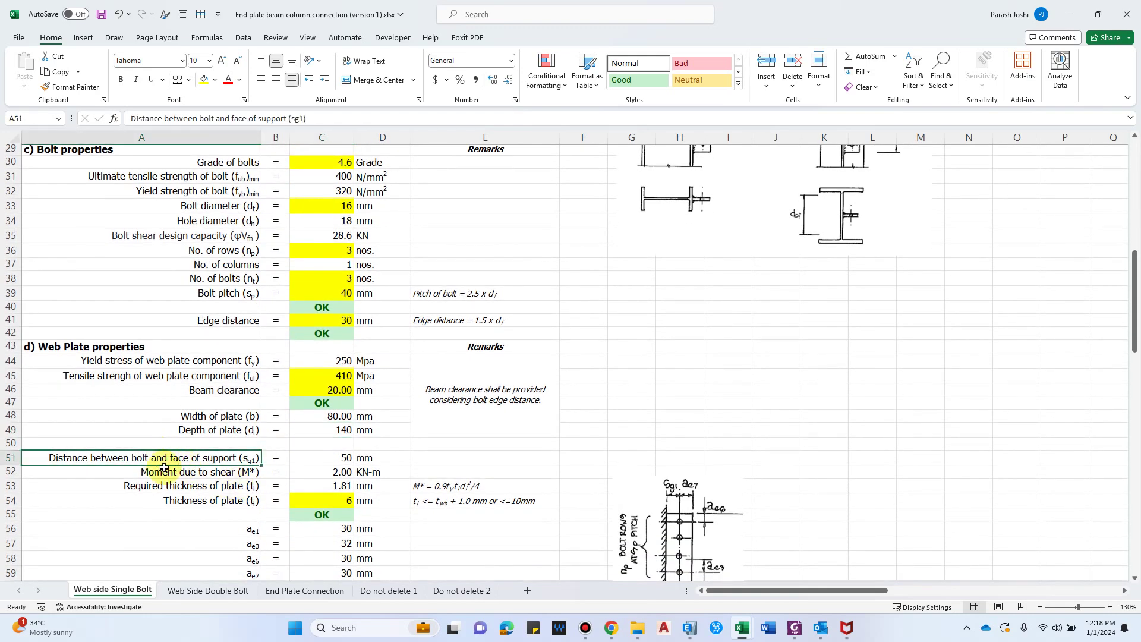
pyautogui.scroll(3, 650, 387)
pyautogui.scroll(3, 678, 359)
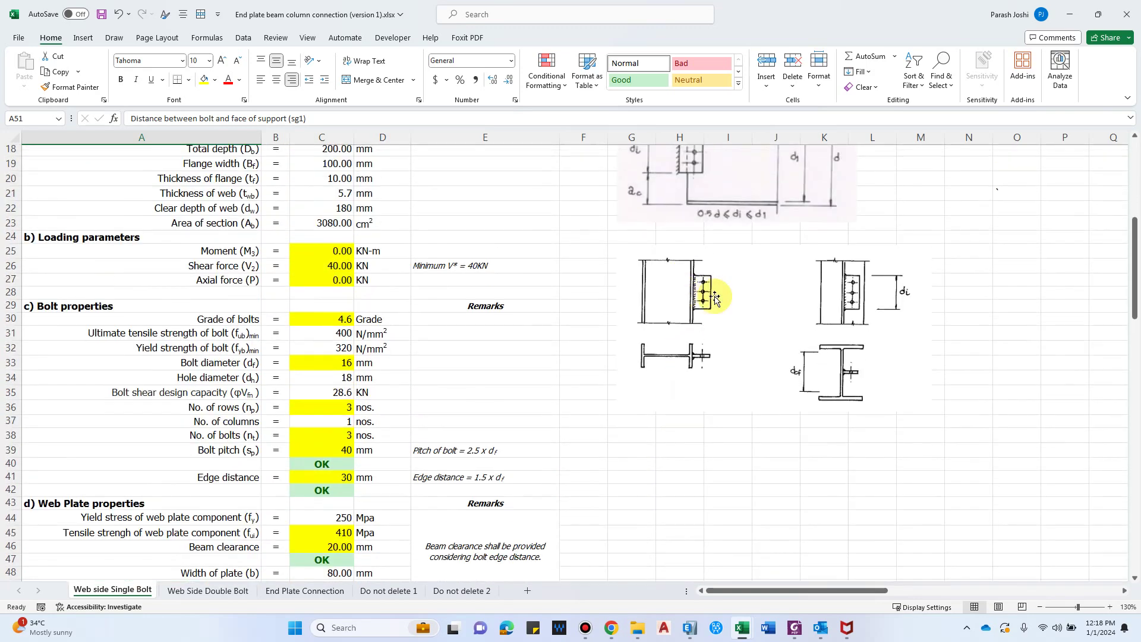
pyautogui.scroll(-5, 728, 386)
pyautogui.scroll(-2, 707, 475)
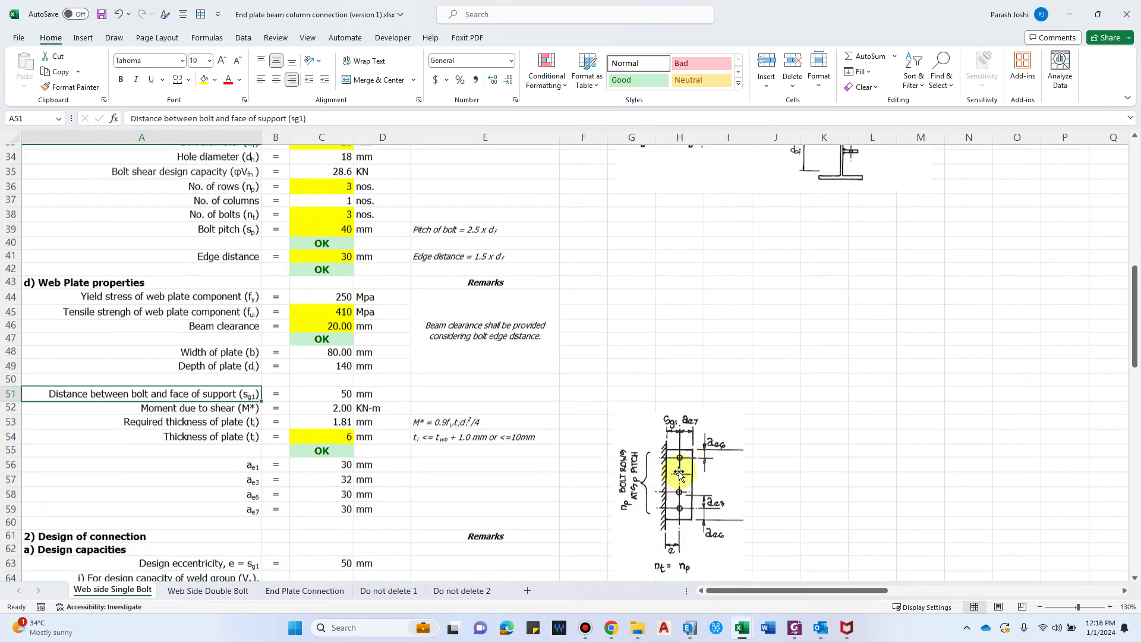
pyautogui.scroll(-1, 683, 416)
pyautogui.scroll(-1, 682, 416)
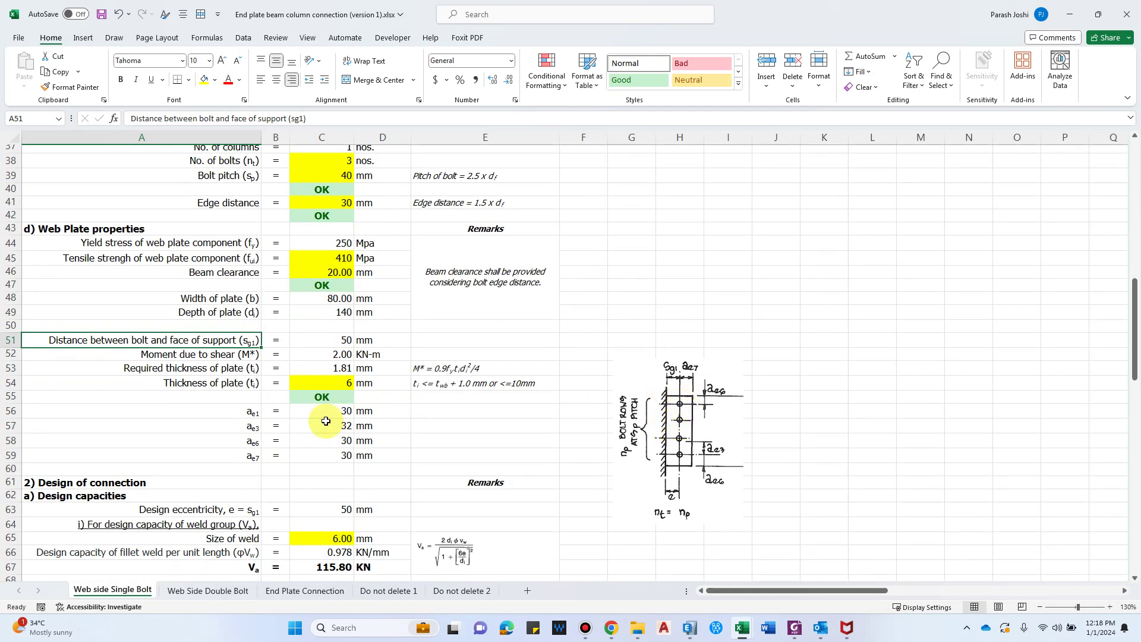
pyautogui.click(316, 338)
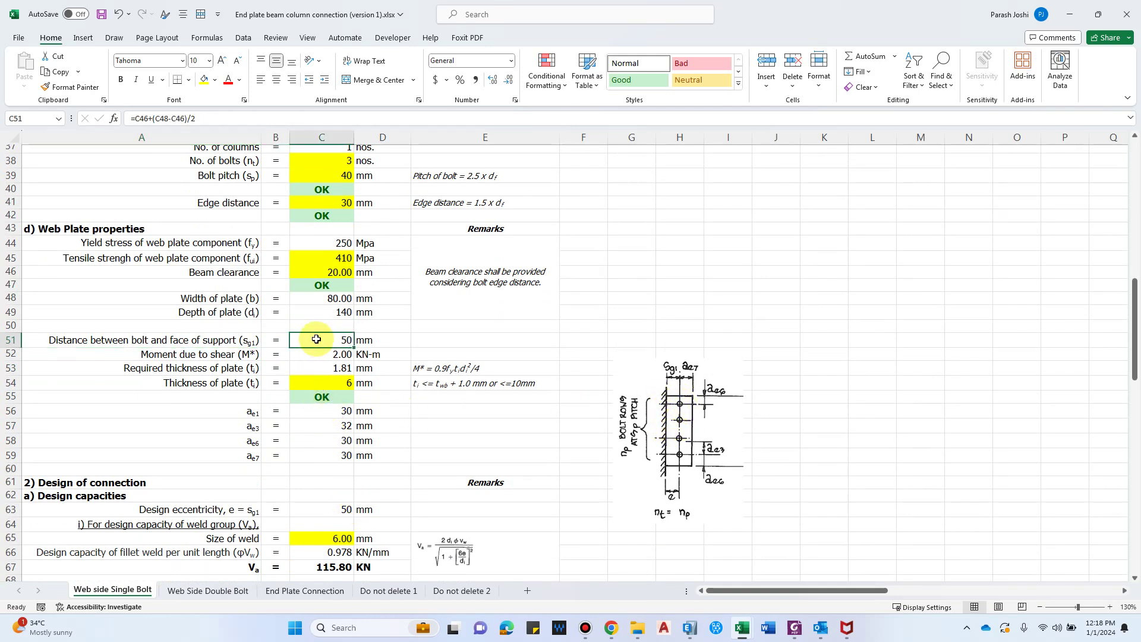
# Step: Inspect the moment due to shear and required plate thickness formulas, together with the M* remark
pyautogui.click(229, 355)
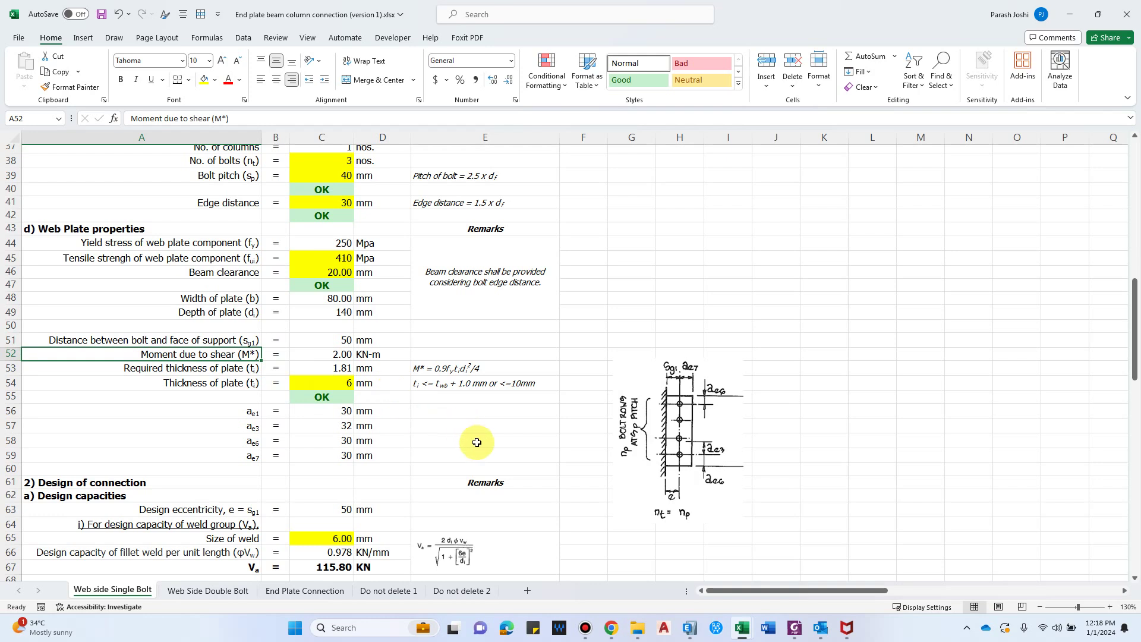
pyautogui.click(450, 369)
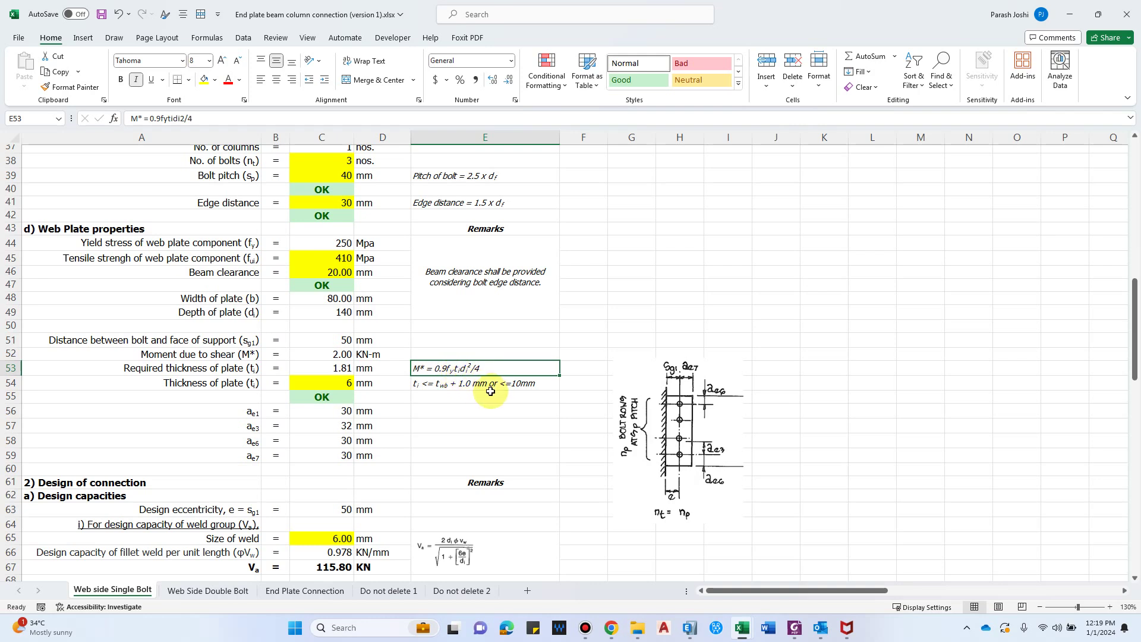
pyautogui.click(318, 357)
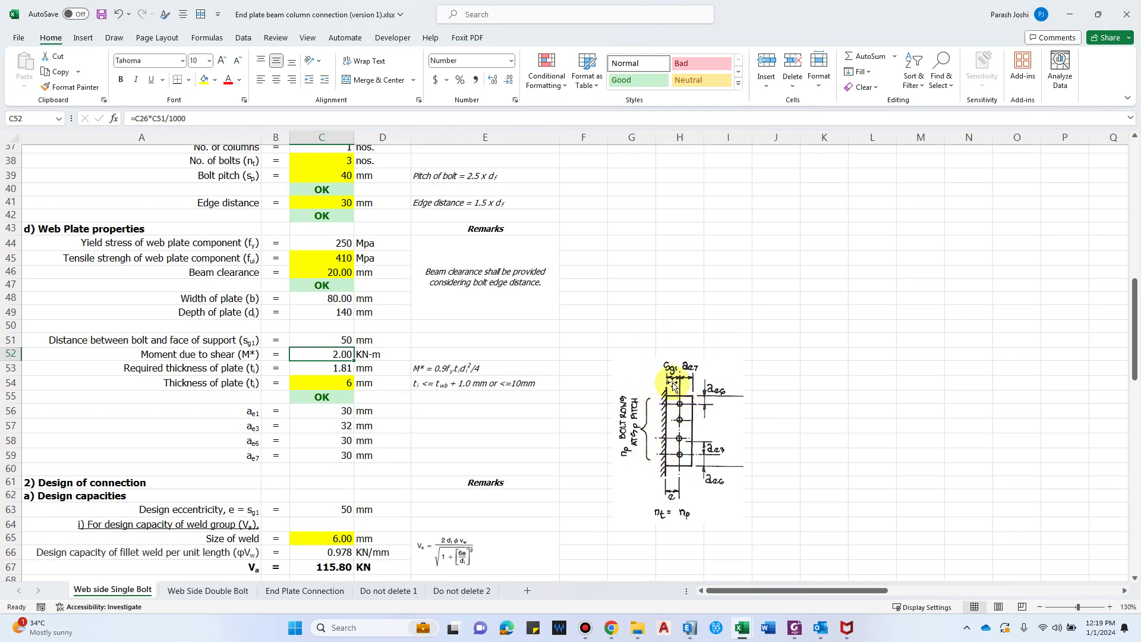
pyautogui.click(333, 366)
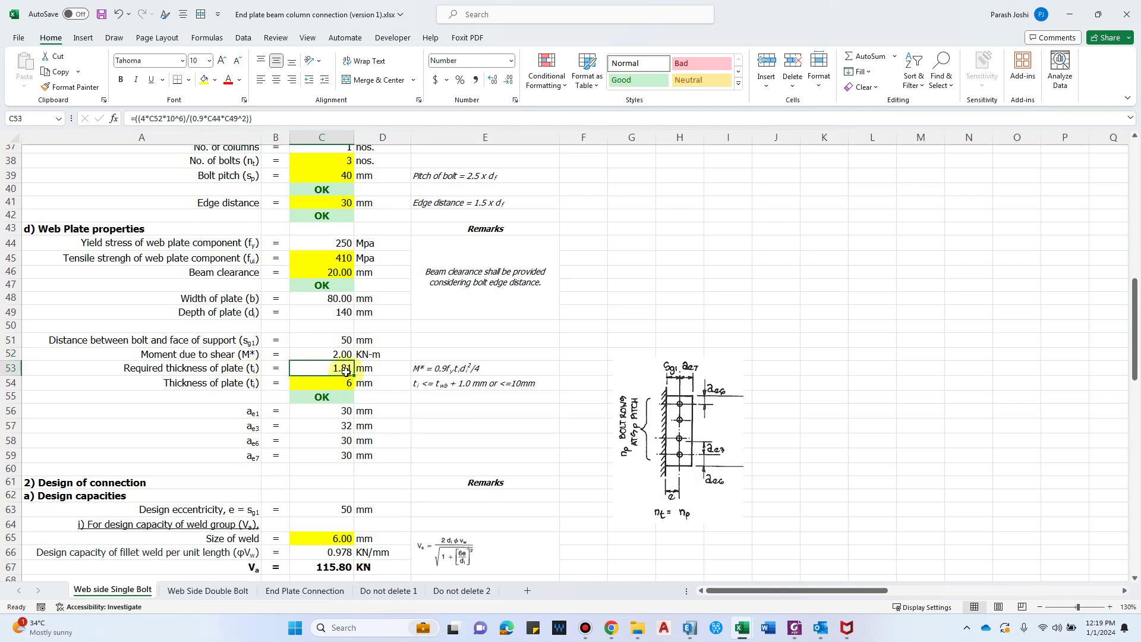
# Step: Check the plate thickness limit in the remarks and its formula, and review the bolt edge distances and weld group section
pyautogui.click(443, 381)
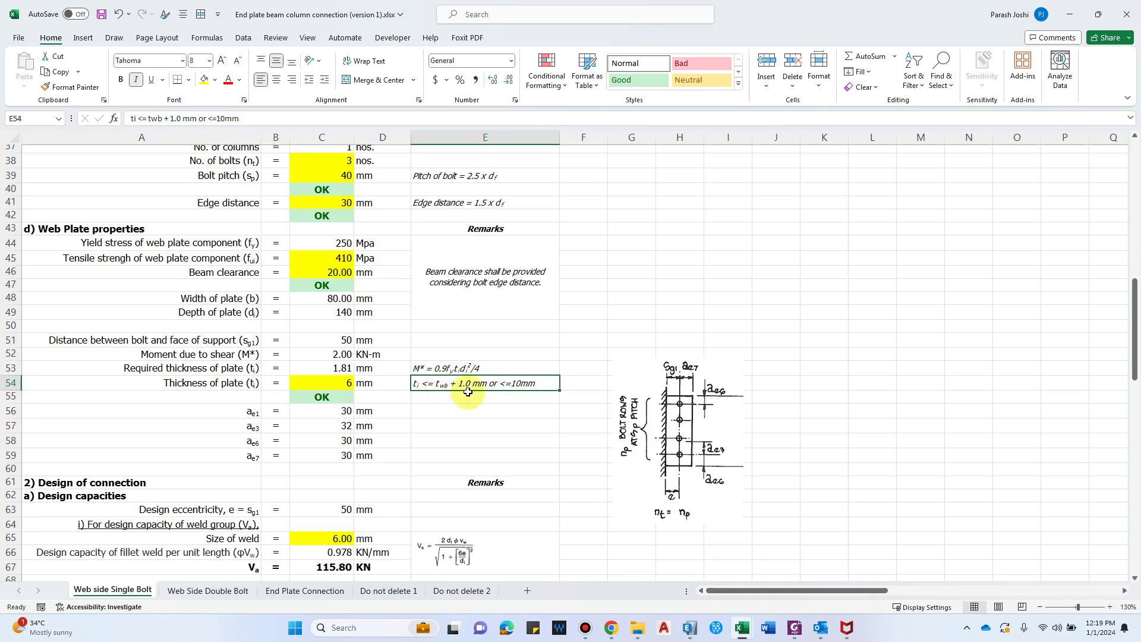
pyautogui.press('Left')
pyautogui.press('Left')
pyautogui.scroll(-1, 289, 418)
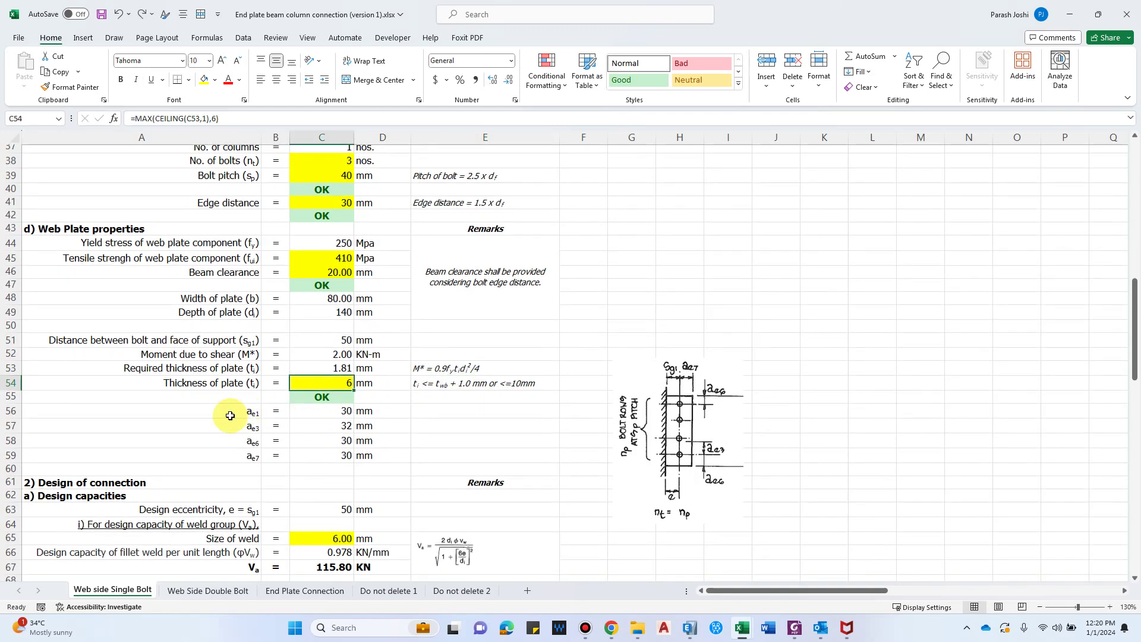
pyautogui.scroll(-1, 685, 433)
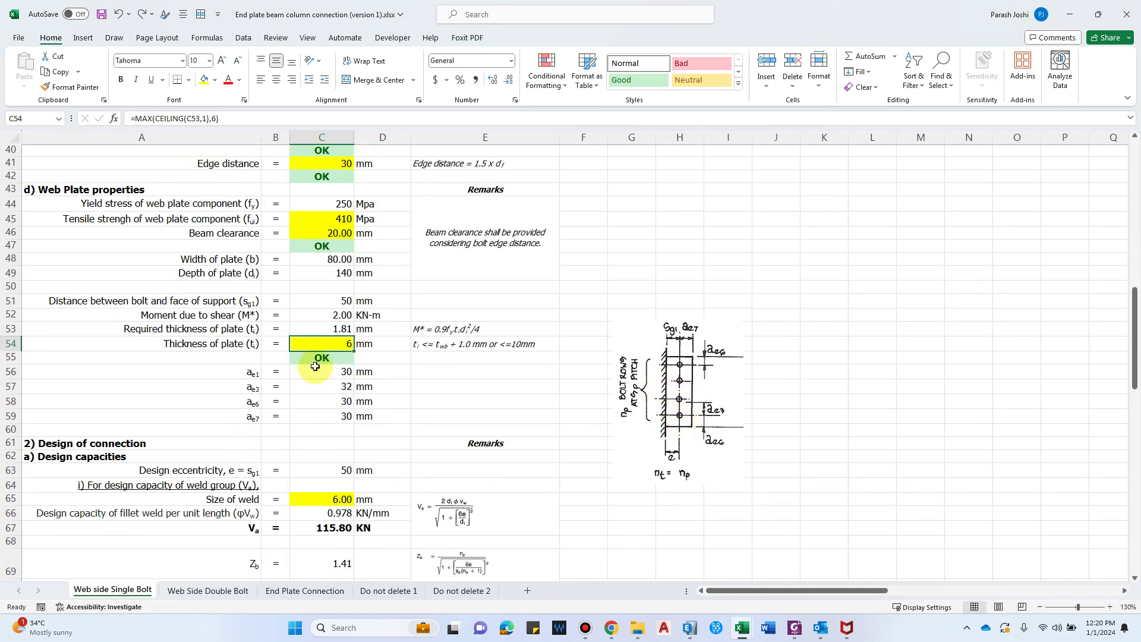
pyautogui.scroll(-1, 293, 390)
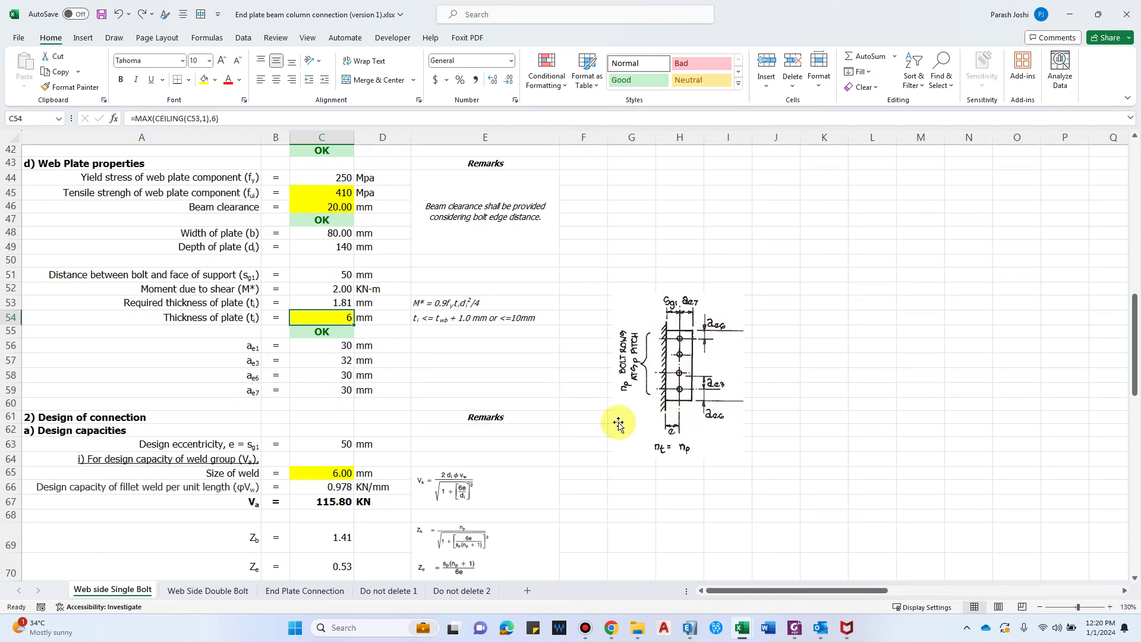
pyautogui.scroll(-3, 619, 357)
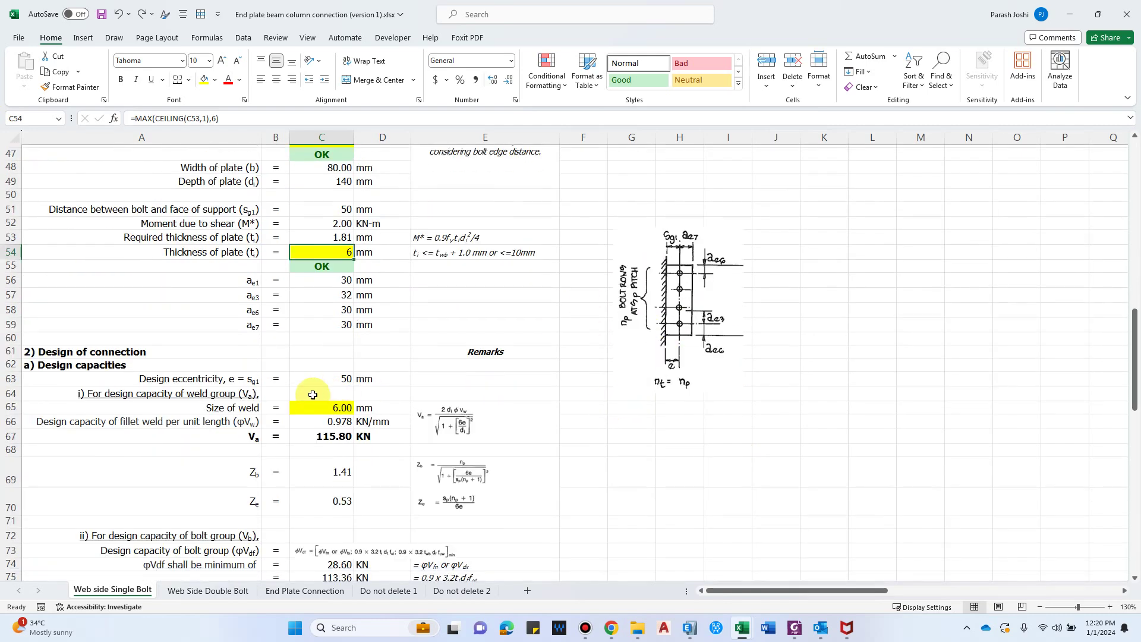
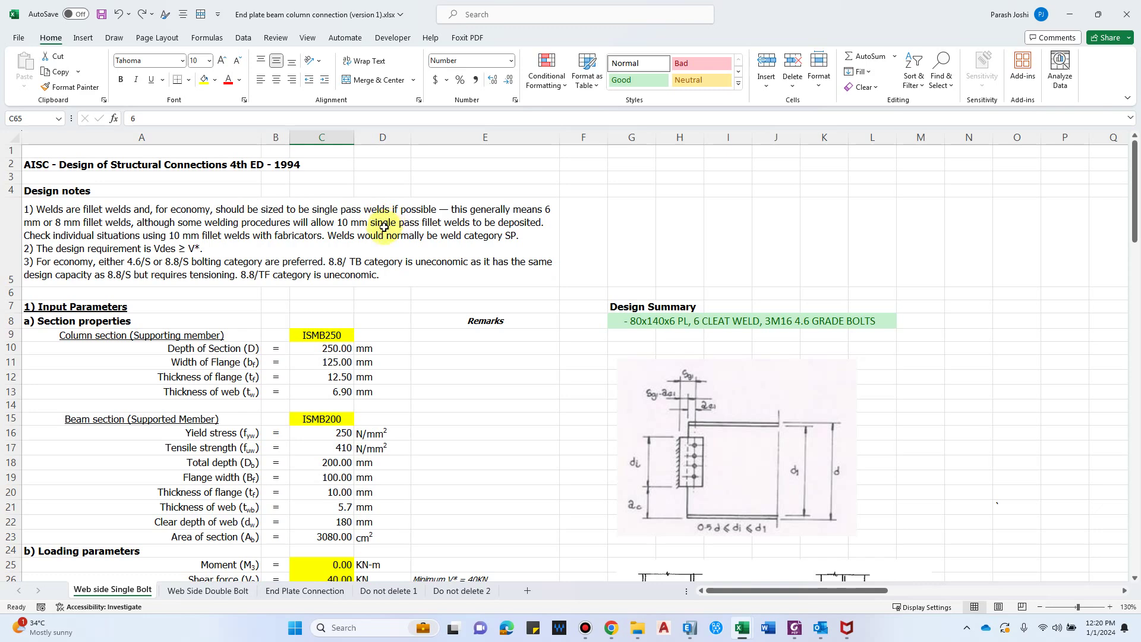
# Step: Review the sheet from the design notes to the weld size and the fillet weld design capacity per unit length
pyautogui.scroll(-7, 383, 419)
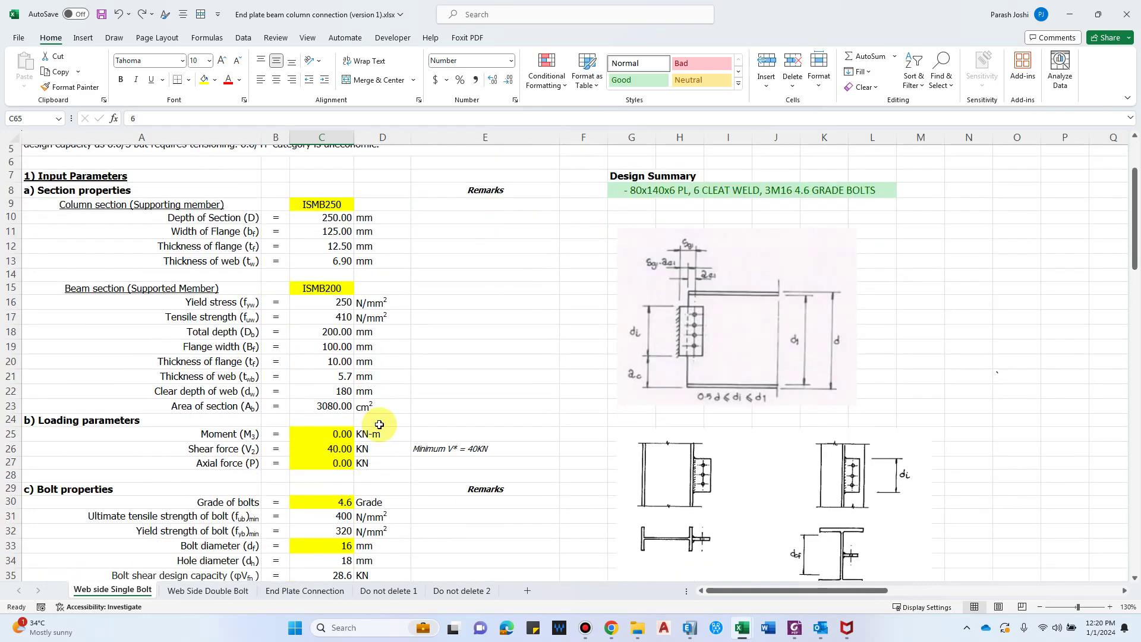
pyautogui.scroll(-4, 382, 418)
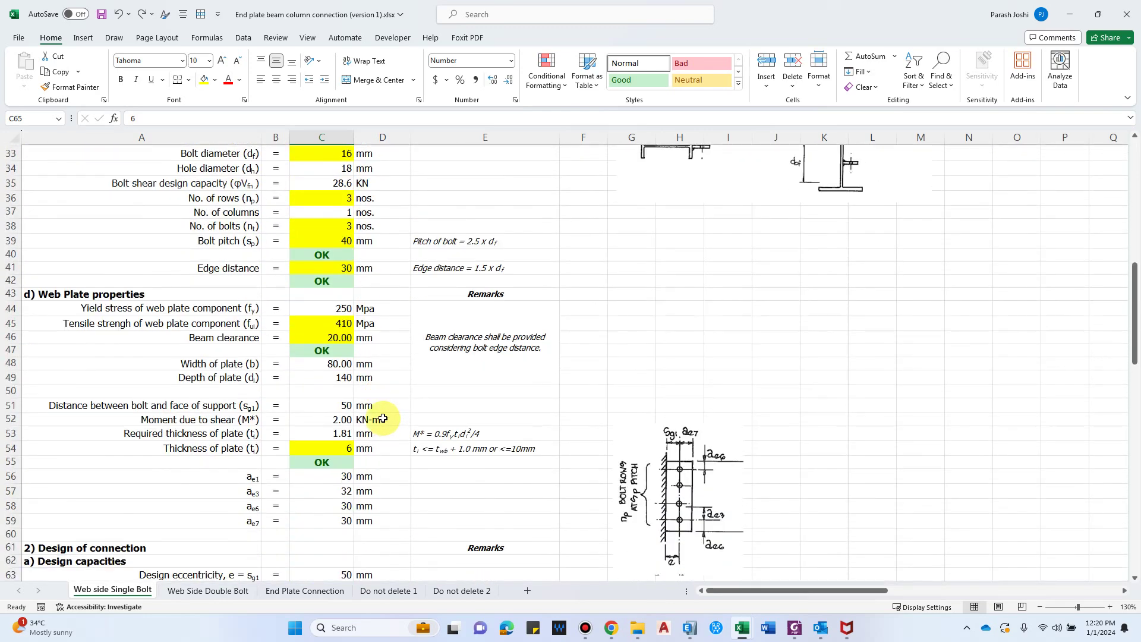
pyautogui.scroll(-3, 375, 415)
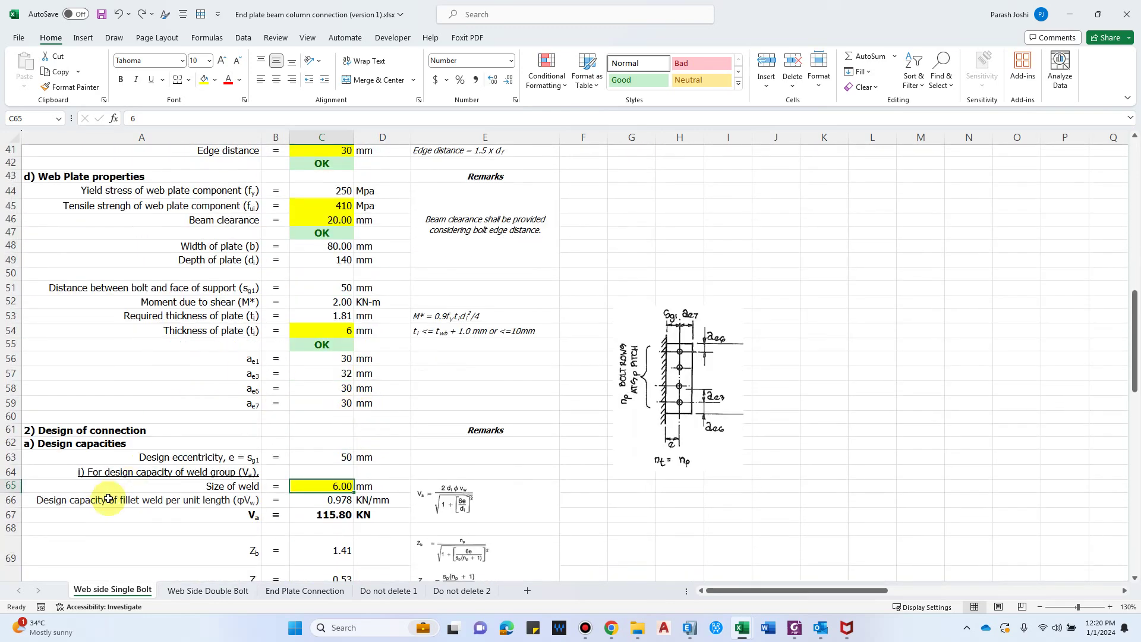
pyautogui.click(169, 507)
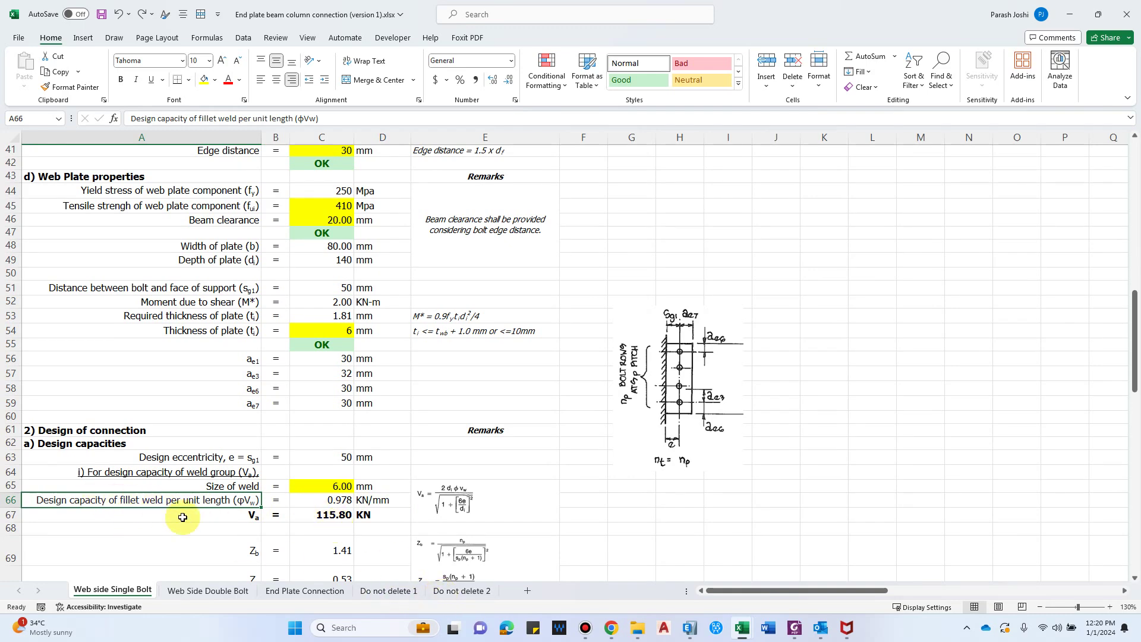
# Step: Open the Do not delete 1 sheet and look up the 6 mm leg size under SP Welds in the fillet weld table
pyautogui.click(414, 597)
pyautogui.scroll(5, 250, 298)
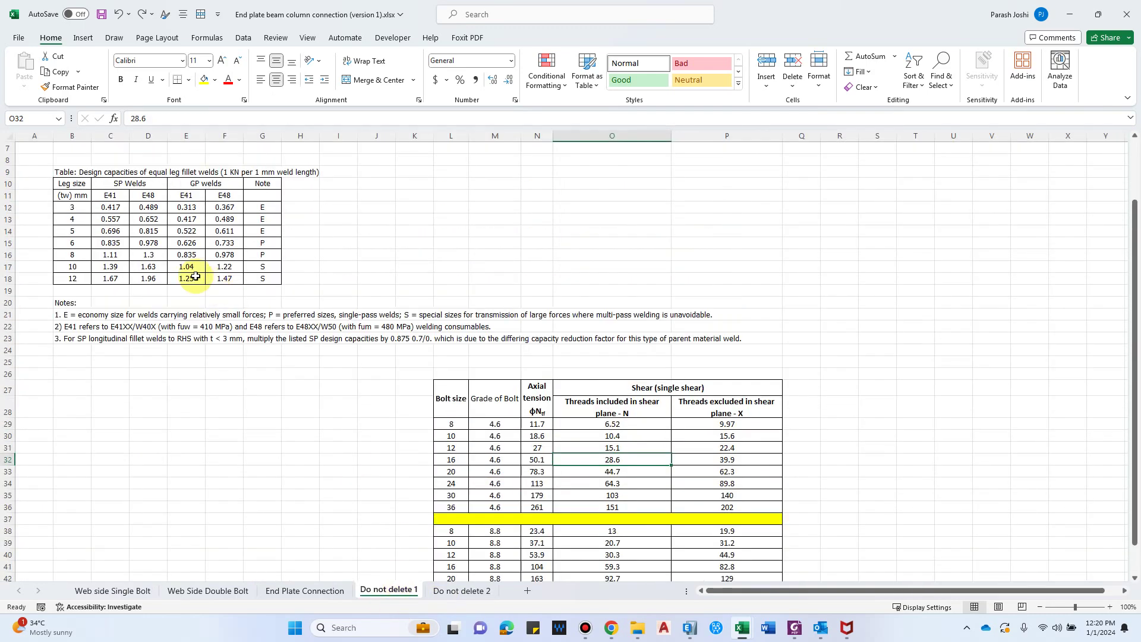
pyautogui.click(127, 231)
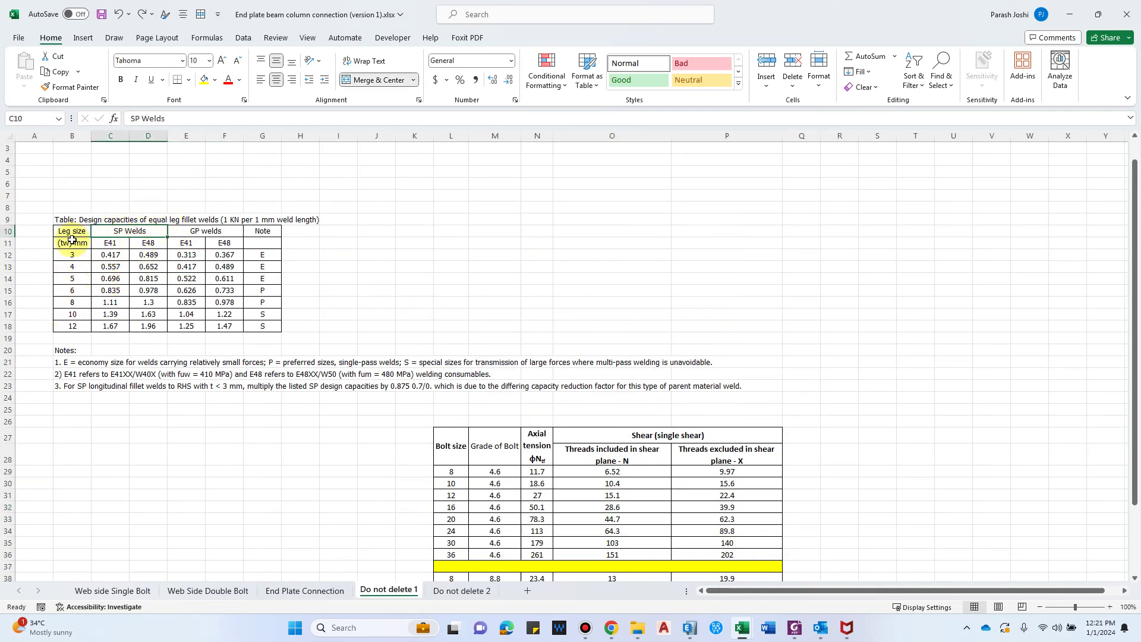
pyautogui.click(77, 291)
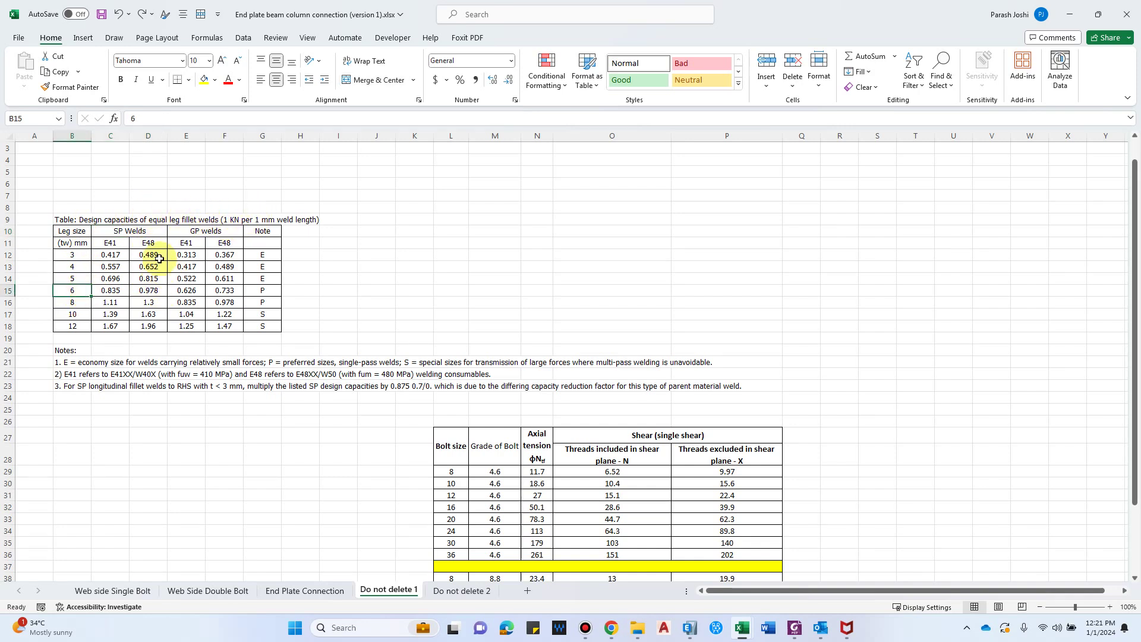
# Step: Look up the E48 SP weld capacity for the 6 mm leg and compare it with the fillet weld capacity in the Web side Single Bolt sheet
pyautogui.click(150, 294)
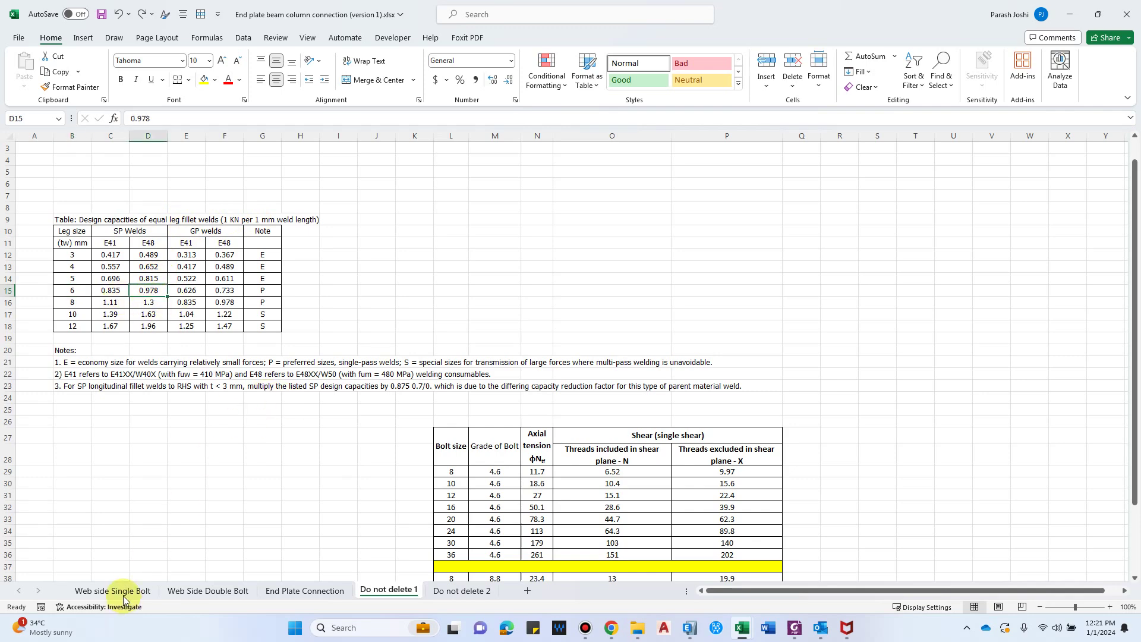
pyautogui.click(113, 590)
pyautogui.click(333, 502)
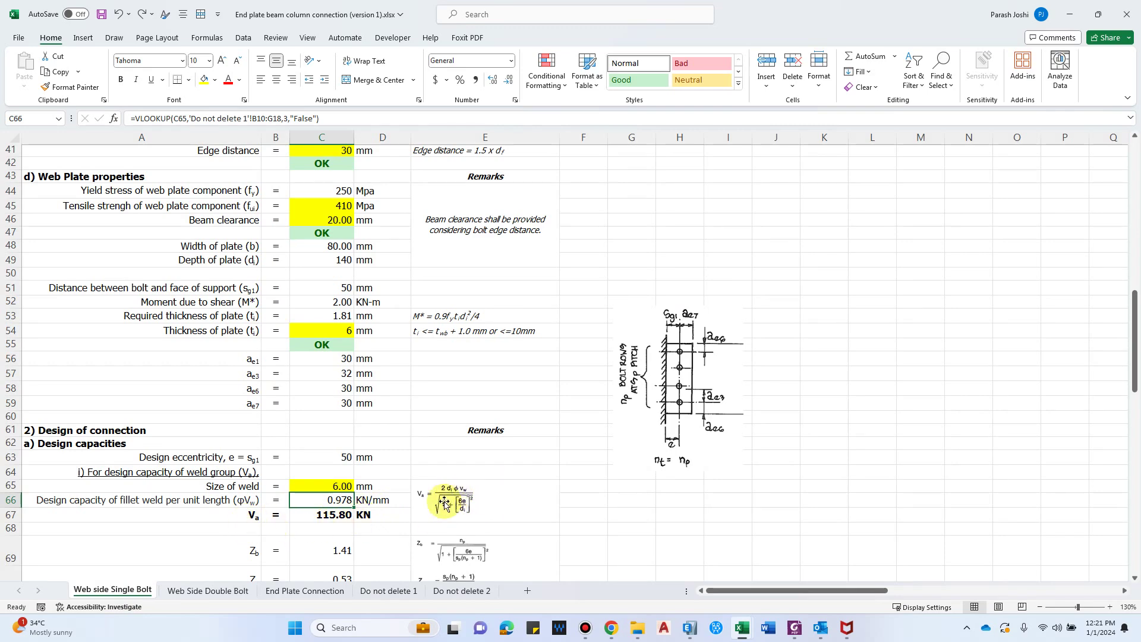
# Step: Inspect the weld group design capacity Va formula against its equation in the remarks
pyautogui.scroll(1, 232, 499)
pyautogui.moveTo(736, 592)
pyautogui.mouseDown()
pyautogui.moveTo(775, 596)
pyautogui.moveTo(734, 594)
pyautogui.mouseUp()
pyautogui.scroll(-1, 475, 499)
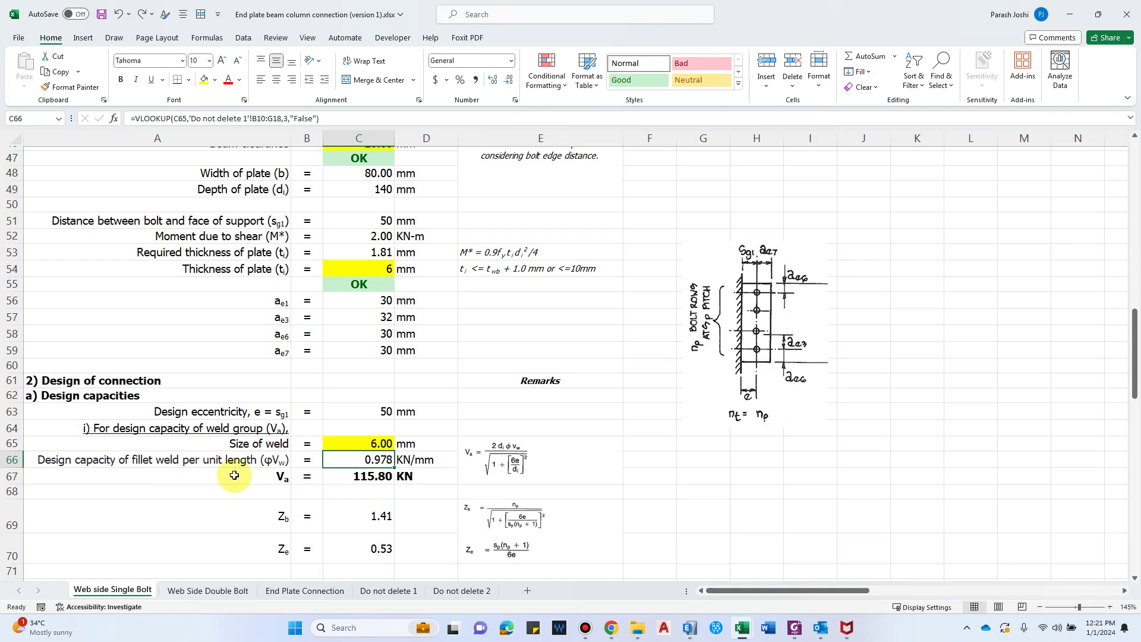
pyautogui.click(369, 476)
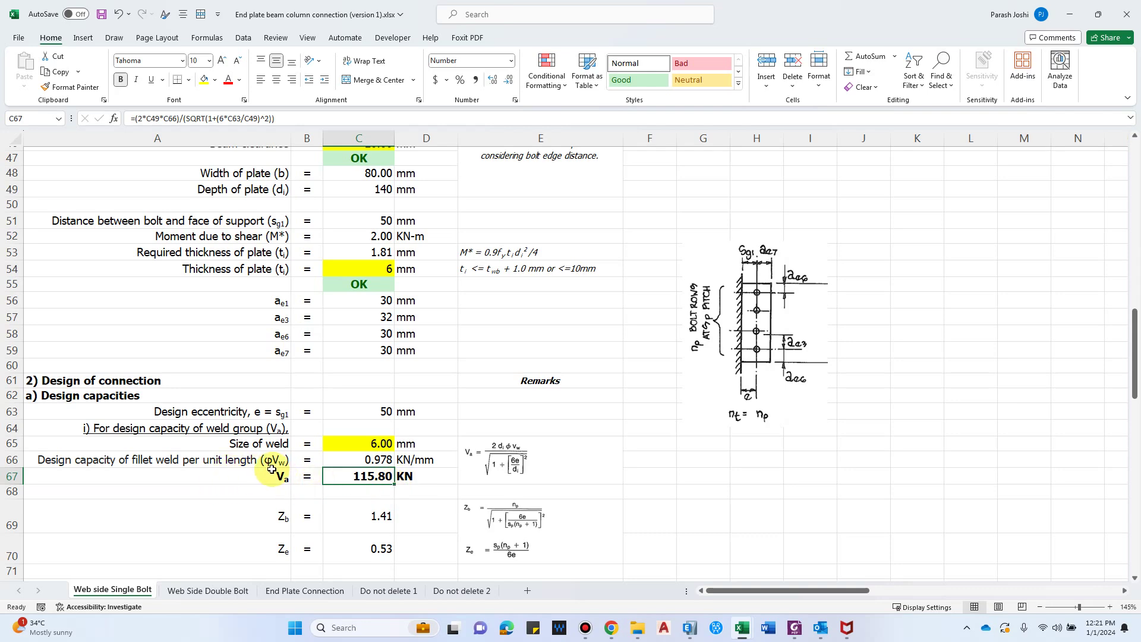
# Step: Review the bolt group design capacity heading and examine the Zb equation in the remarks
pyautogui.scroll(-3, 272, 469)
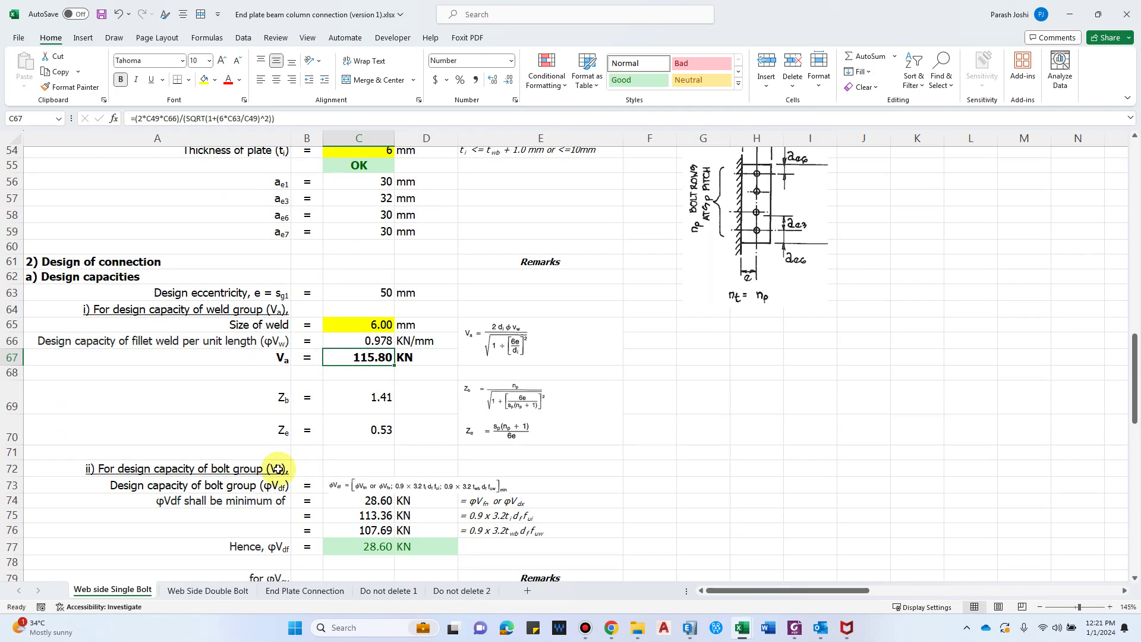
pyautogui.scroll(-1, 279, 464)
pyautogui.click(239, 441)
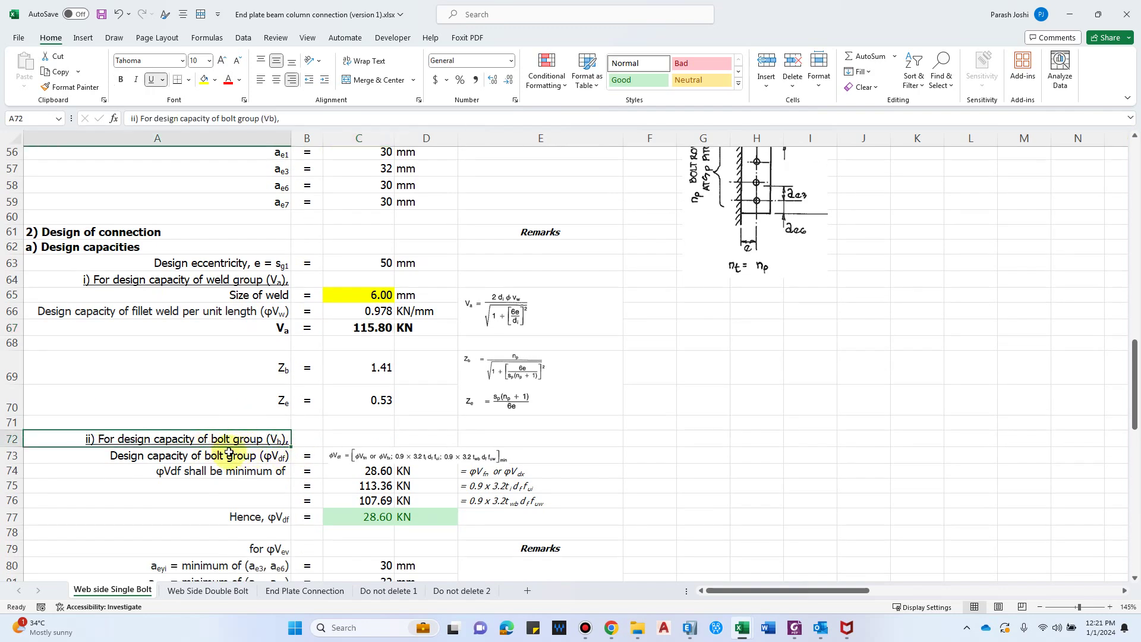
pyautogui.scroll(-1, 330, 479)
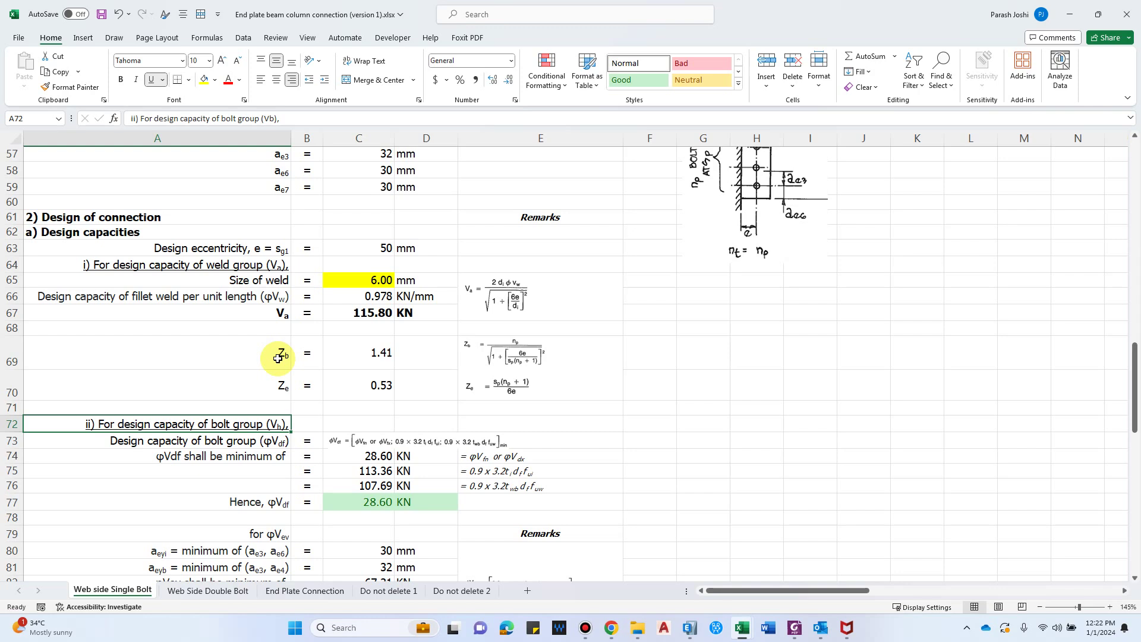
pyautogui.click(516, 360)
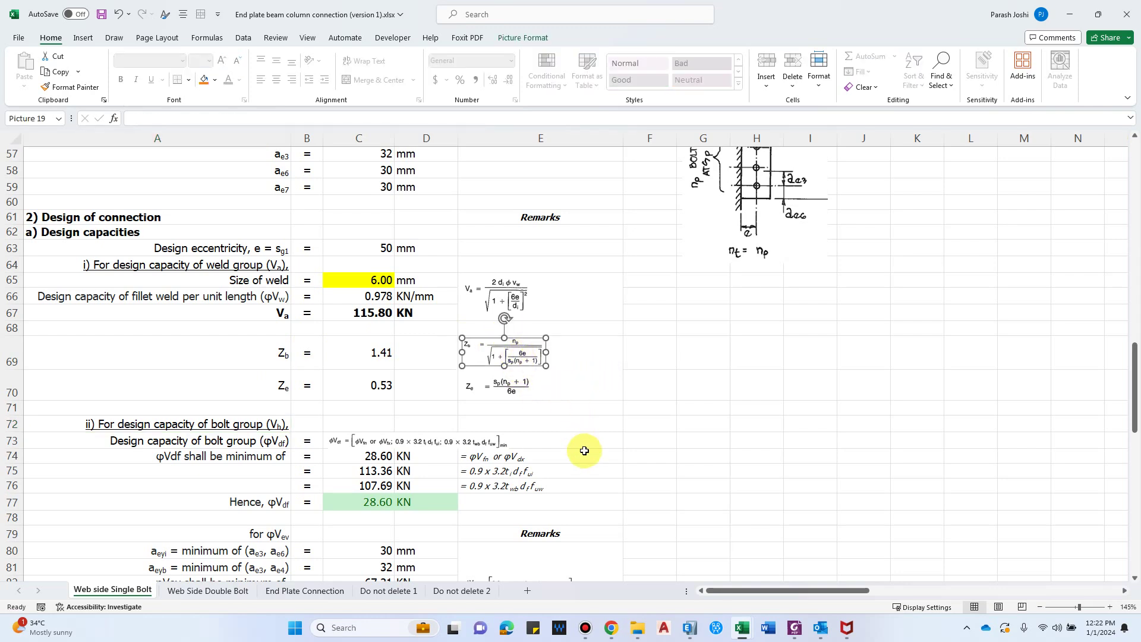
pyautogui.click(547, 440)
# Step: Examine the φVdf design capacity row of the bolt group and its minimum-value equation
pyautogui.scroll(-1, 369, 428)
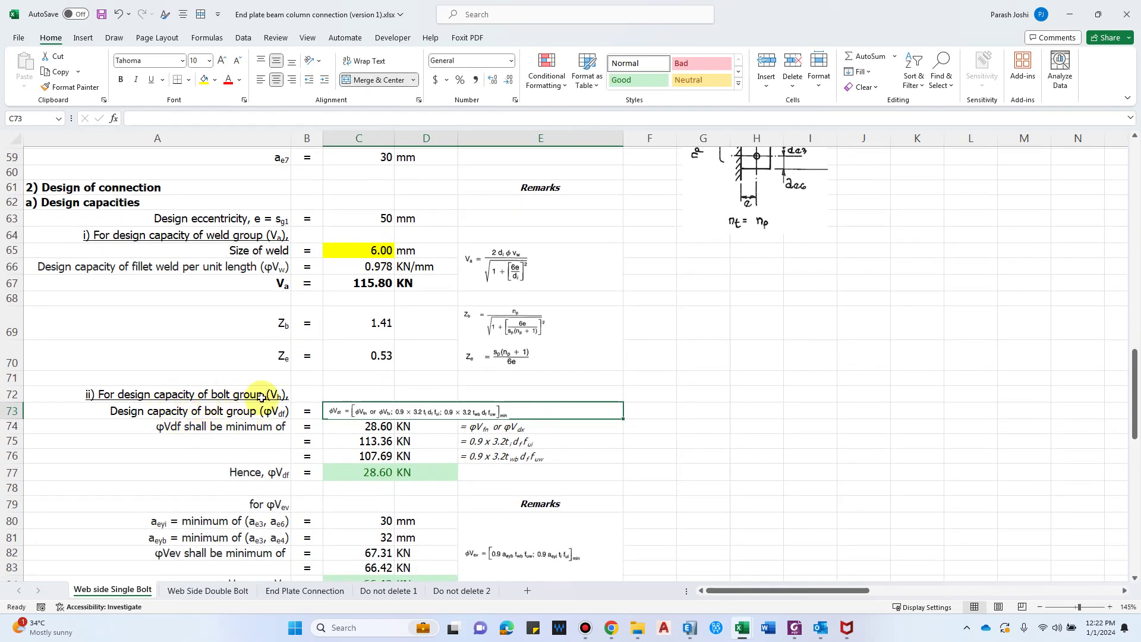
pyautogui.scroll(-1, 271, 419)
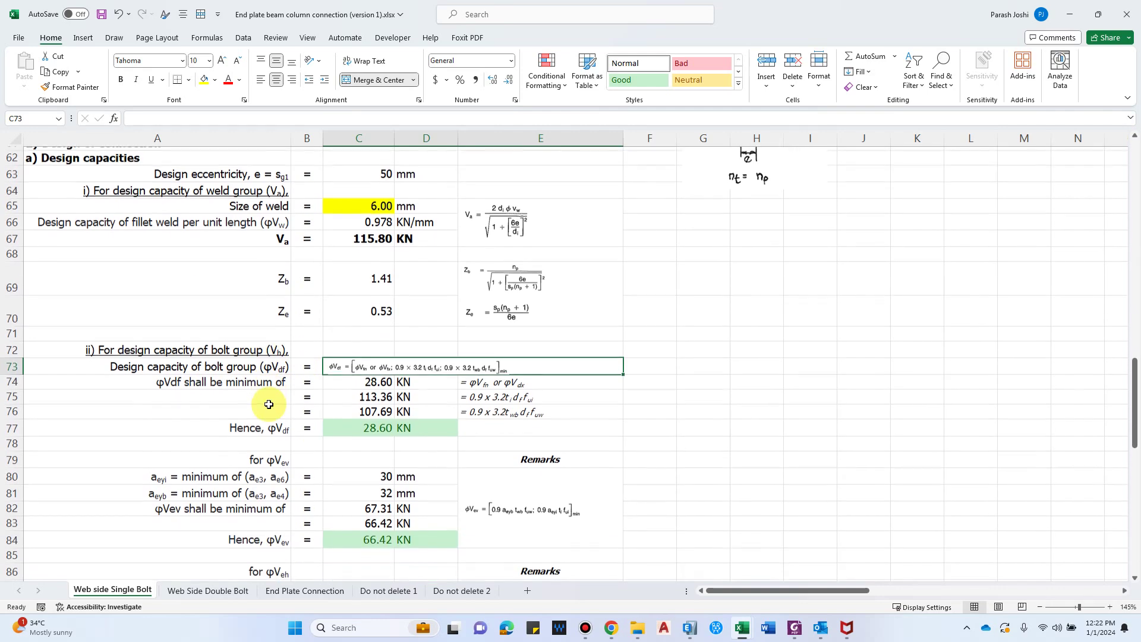
pyautogui.scroll(-1, 271, 424)
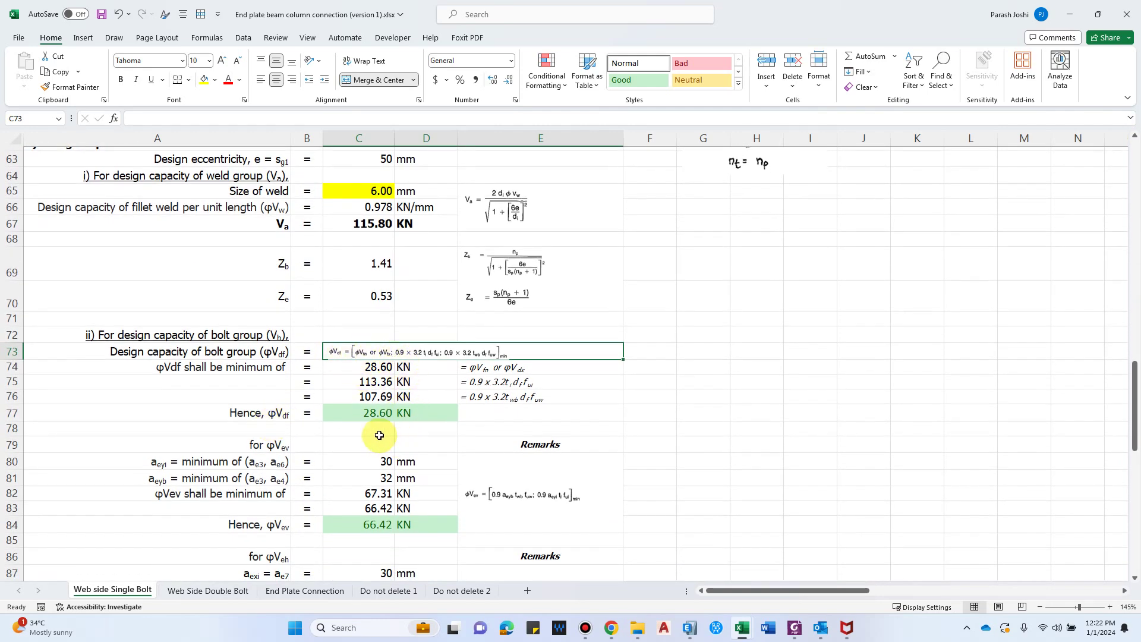
pyautogui.click(119, 351)
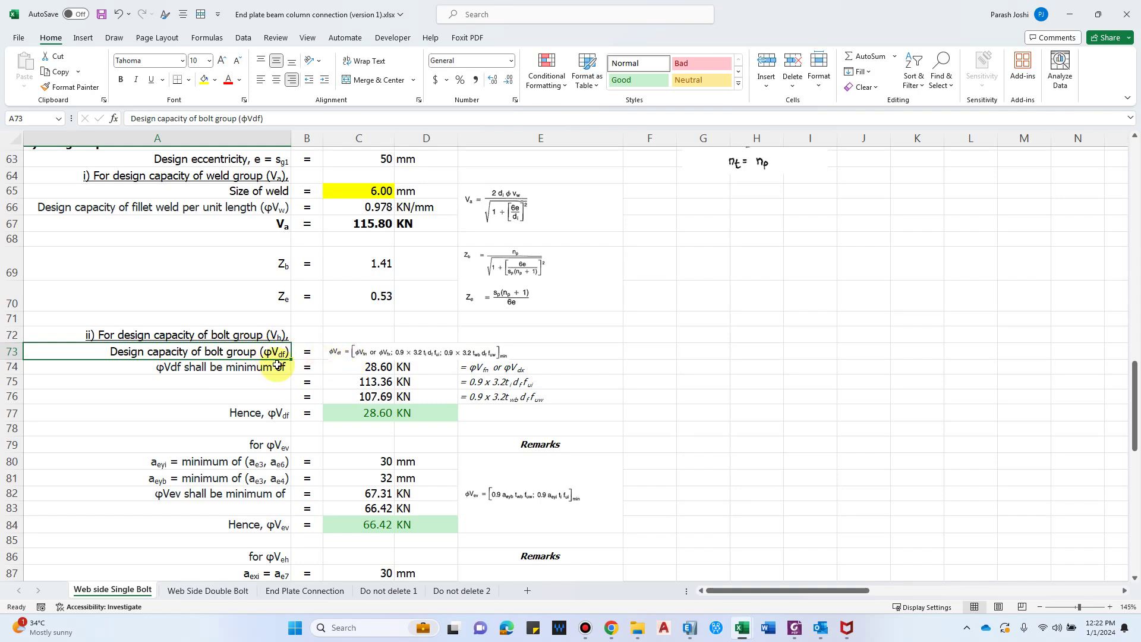
pyautogui.click(256, 368)
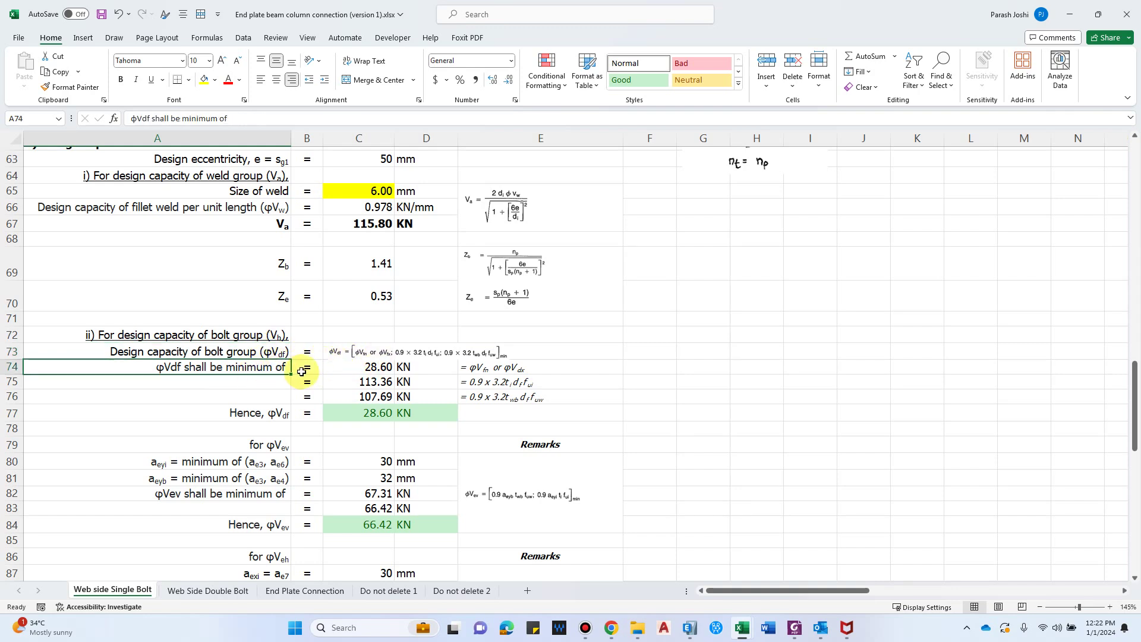
pyautogui.click(362, 355)
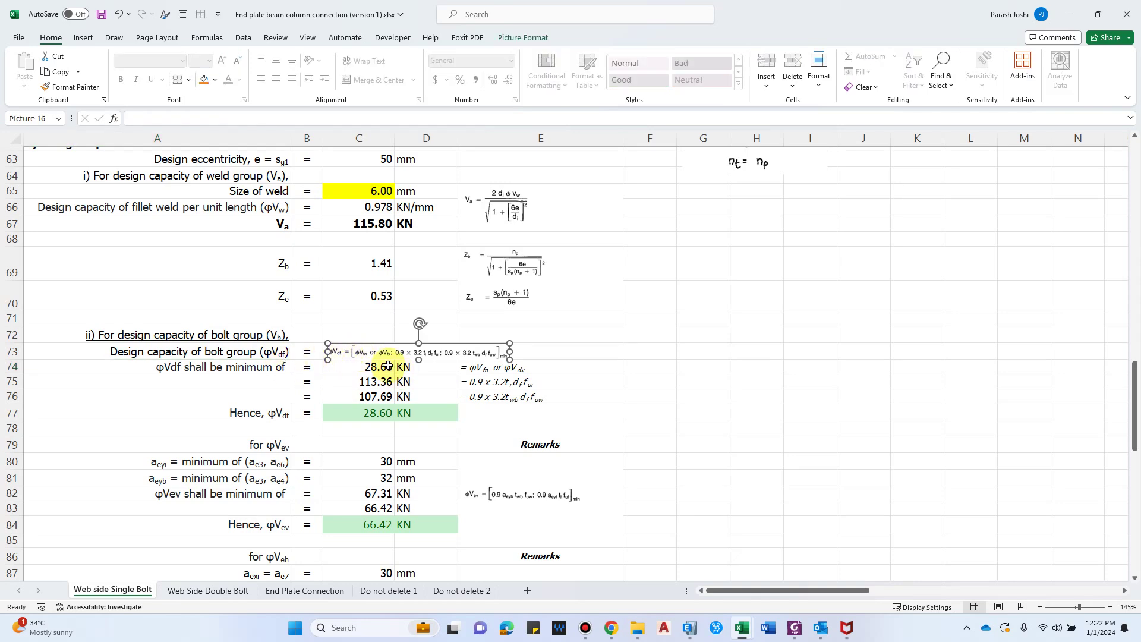
pyautogui.scroll(1, 388, 366)
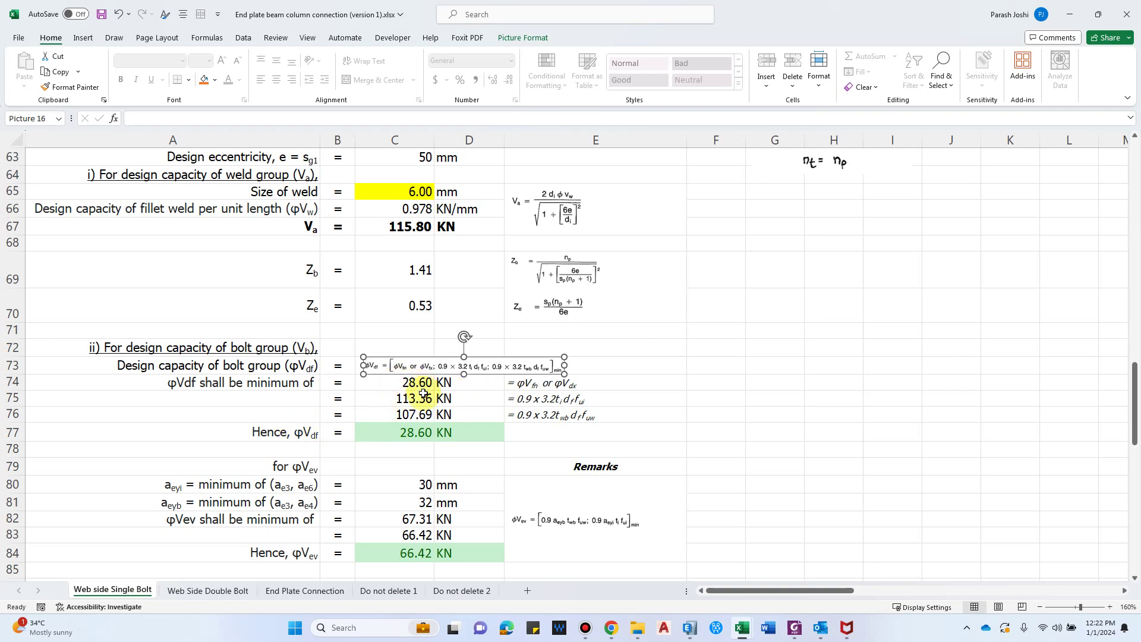
# Step: Inspect the first φVdf candidate, which refers to C35, and the MIN formula that governs φVdf
pyautogui.click(413, 384)
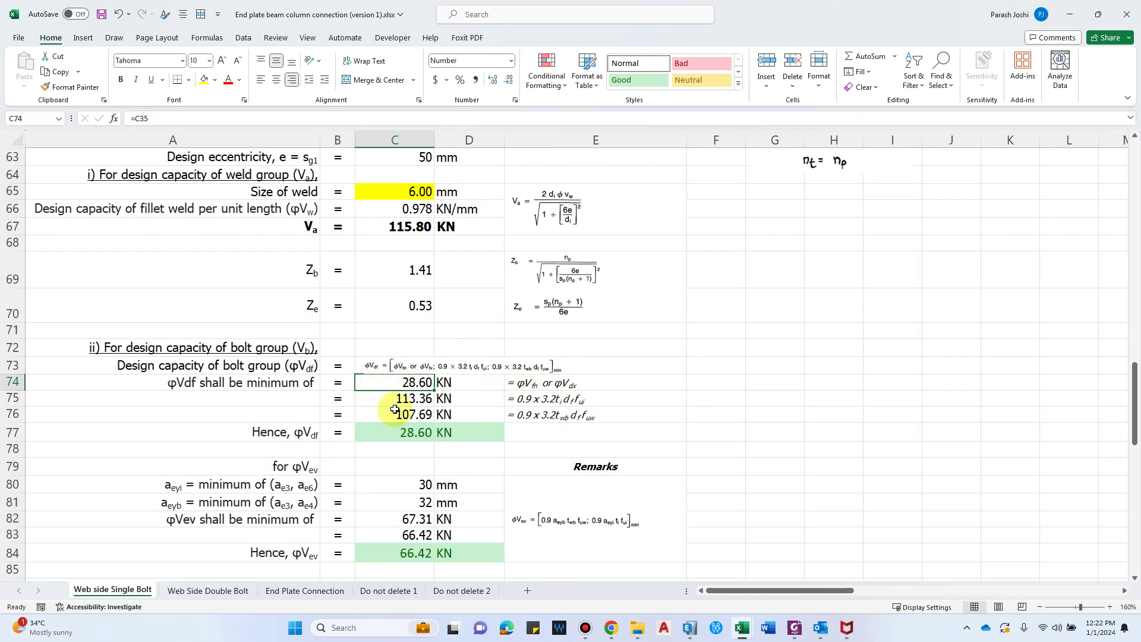
pyautogui.click(291, 437)
pyautogui.click(416, 432)
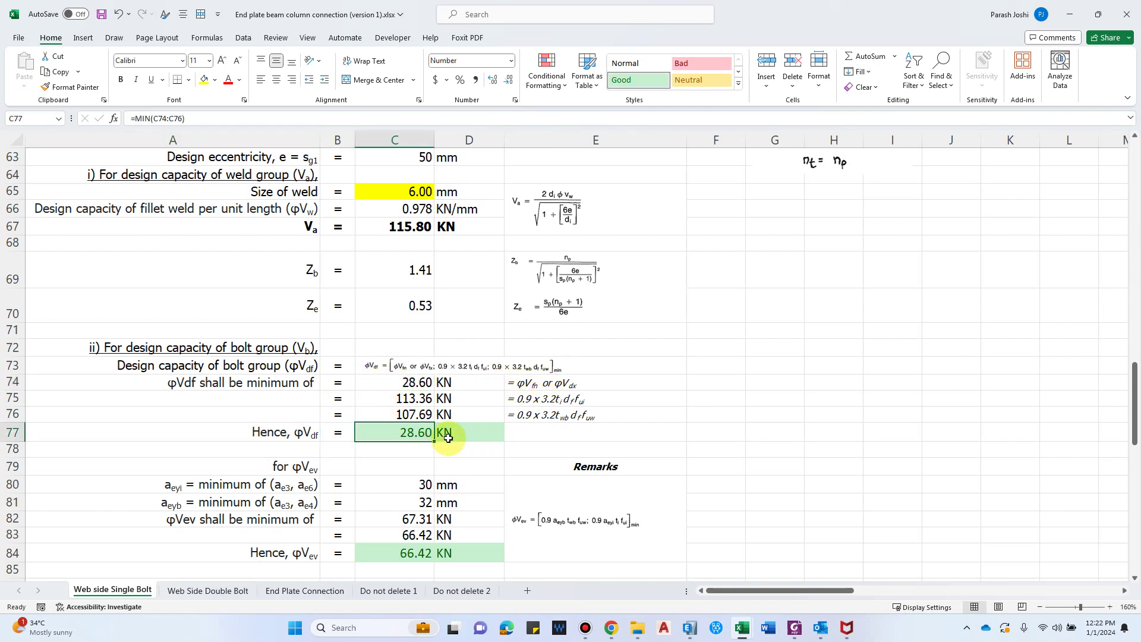
# Step: Review the φVev and φVeh sections and examine the Vb and φVeh equations in the remarks
pyautogui.scroll(-1, 357, 447)
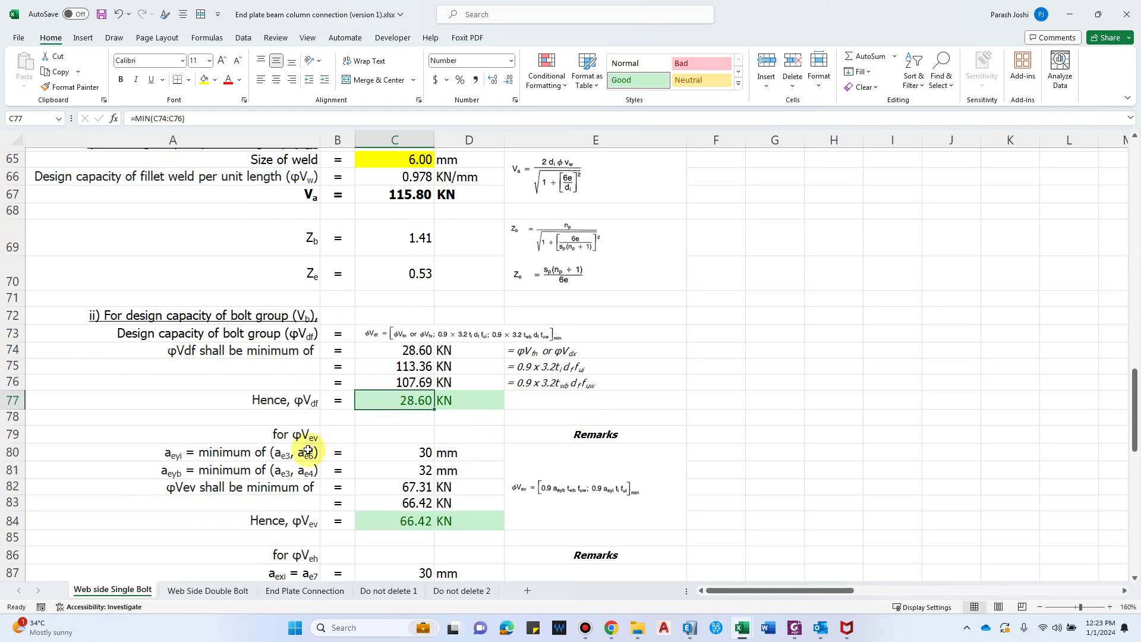
pyautogui.scroll(1, 308, 451)
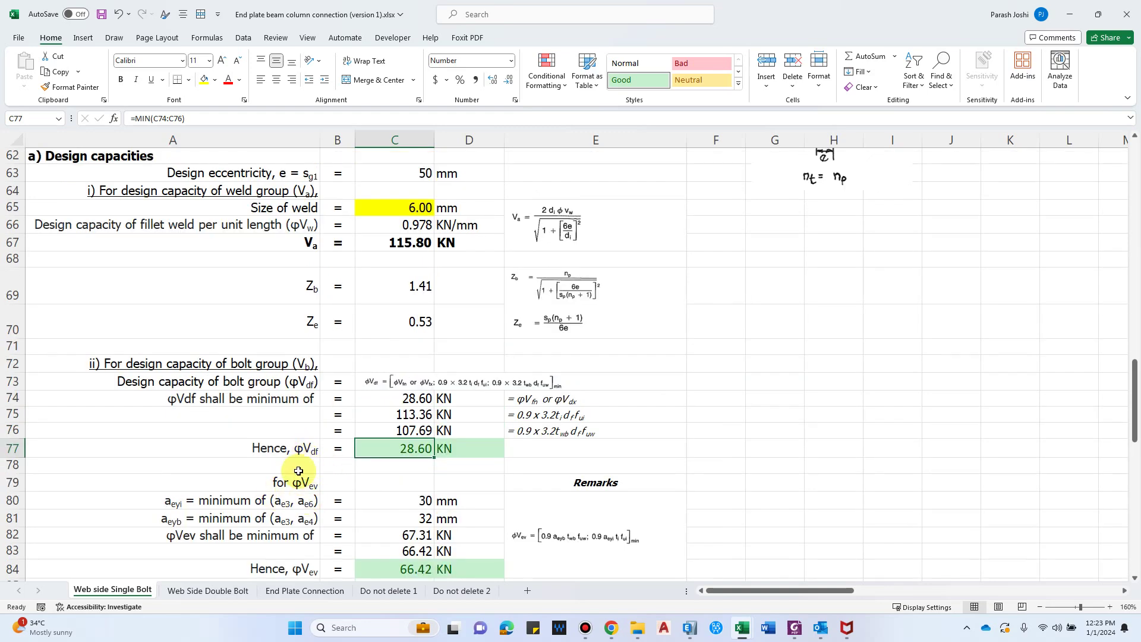
pyautogui.scroll(-3, 297, 470)
pyautogui.scroll(-5, 412, 539)
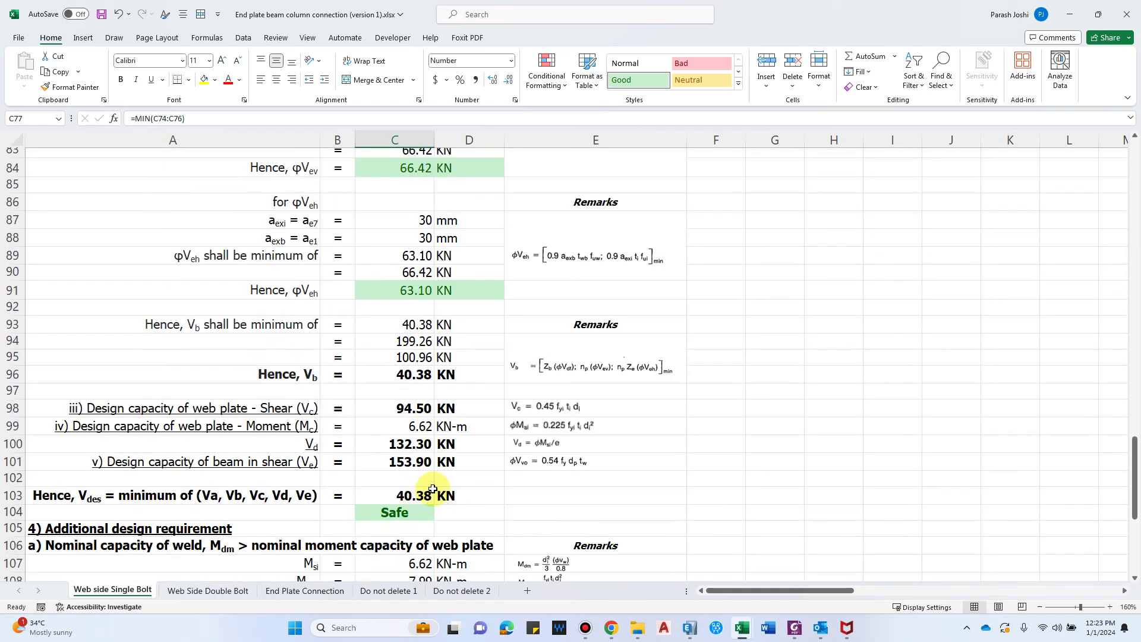
pyautogui.click(518, 369)
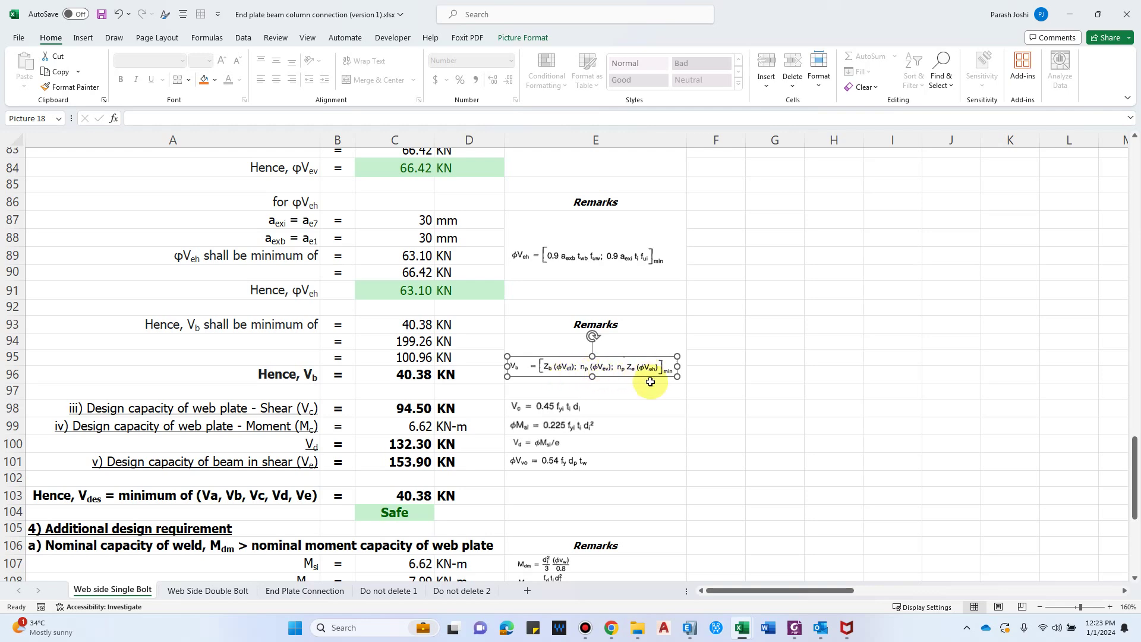
pyautogui.scroll(3, 339, 362)
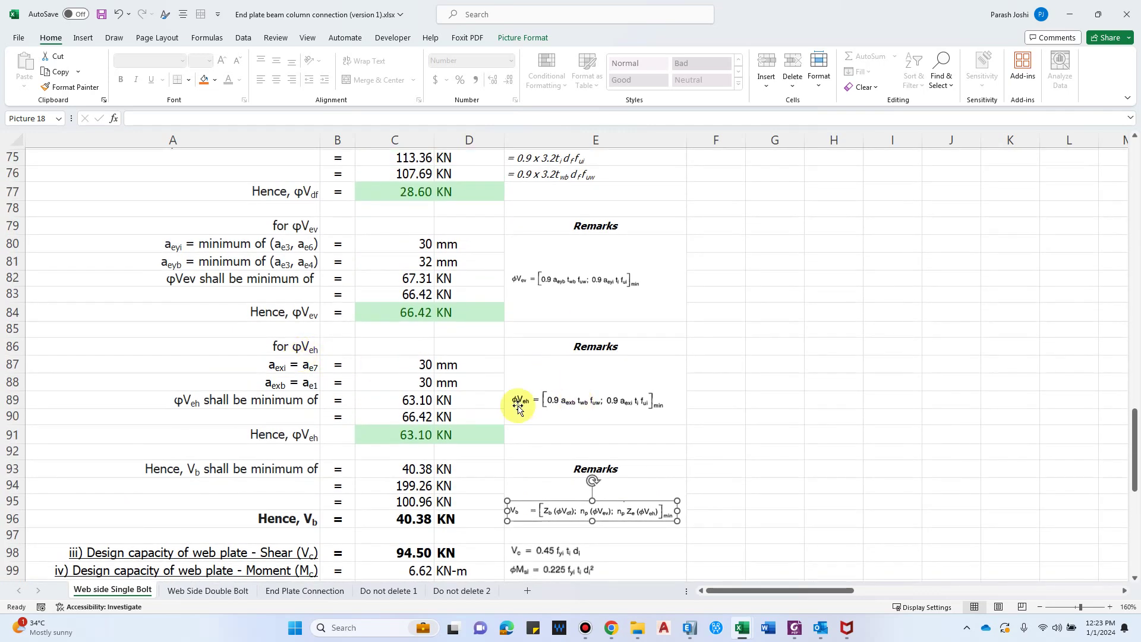
pyautogui.click(591, 404)
pyautogui.press('Escape')
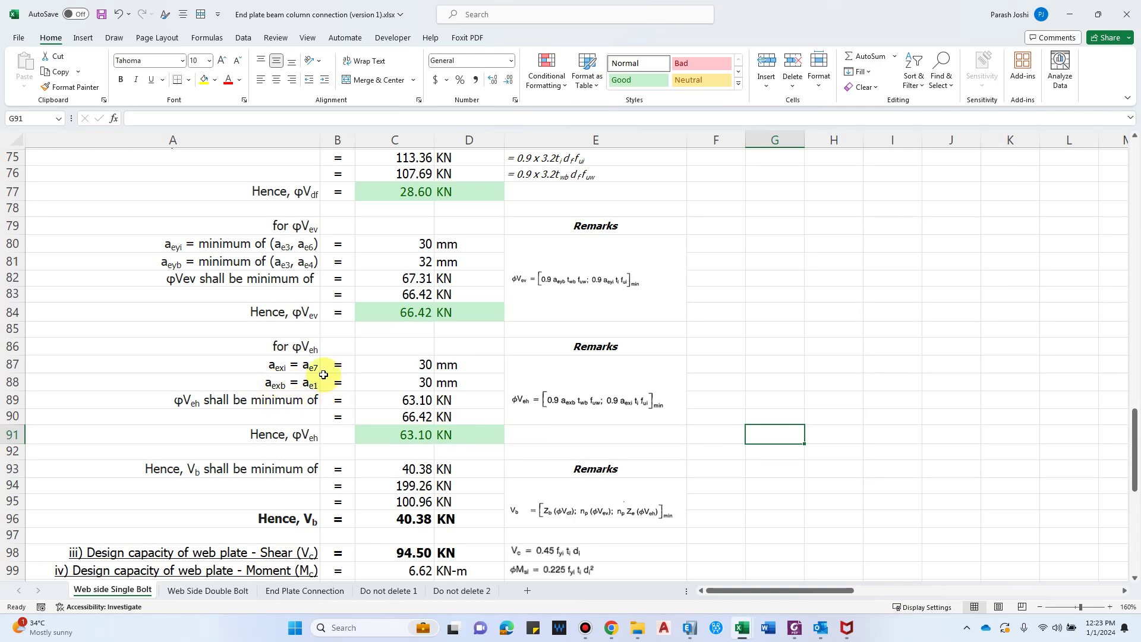
# Step: Check the edge distance symbols used for φVev and φVeh in the connection sketches beside the plate and section inputs
pyautogui.scroll(8, 400, 390)
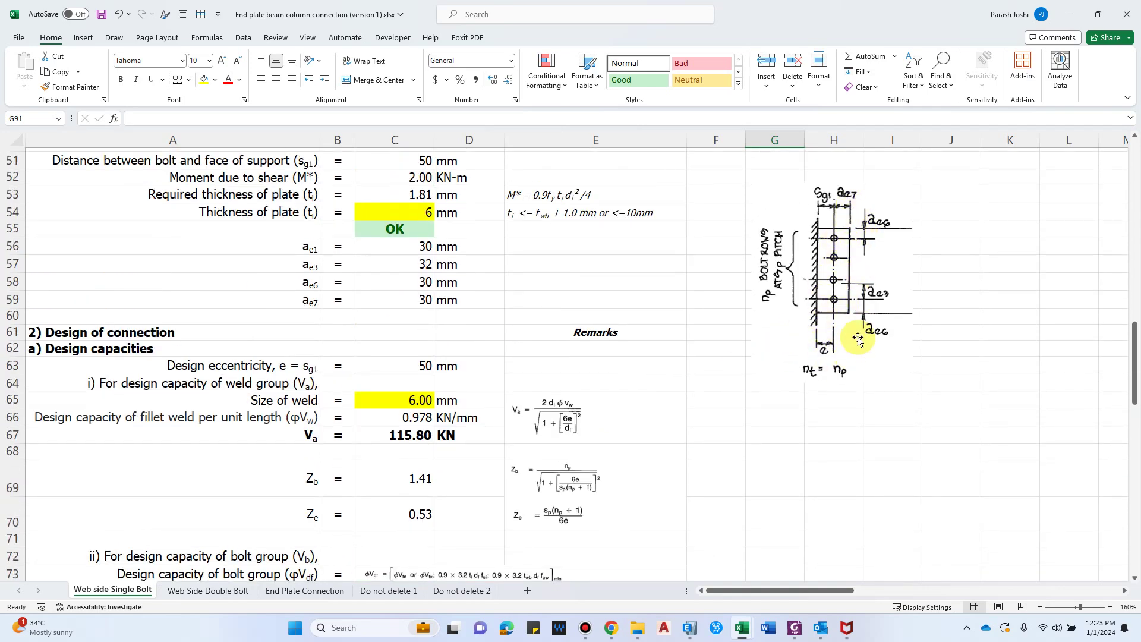
pyautogui.scroll(6, 832, 315)
pyautogui.scroll(8, 778, 319)
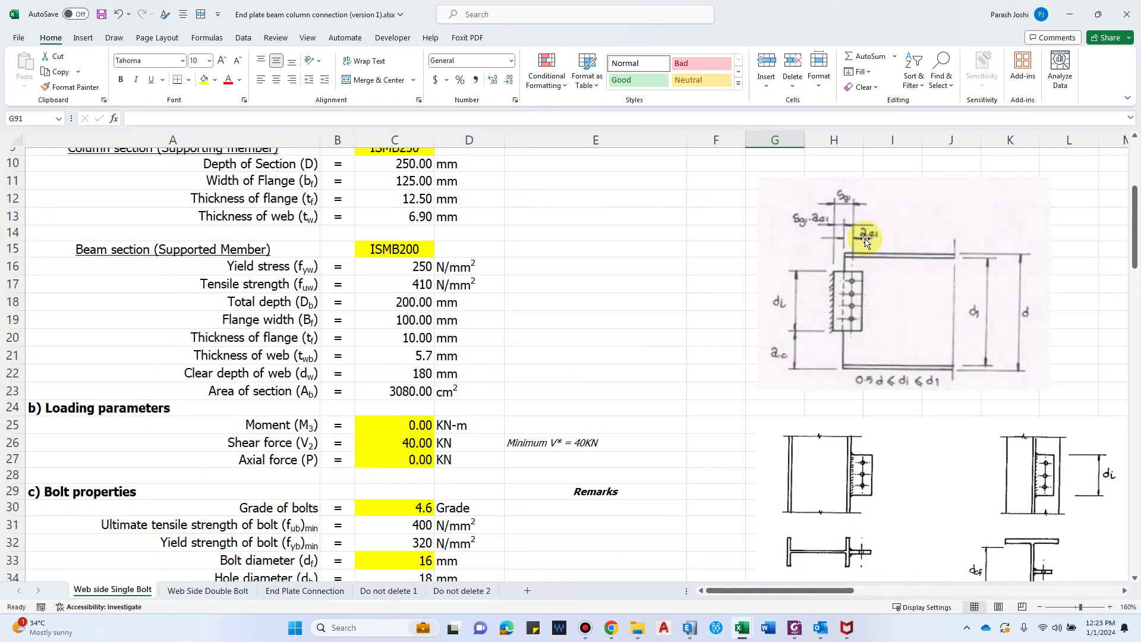
pyautogui.scroll(-7, 822, 368)
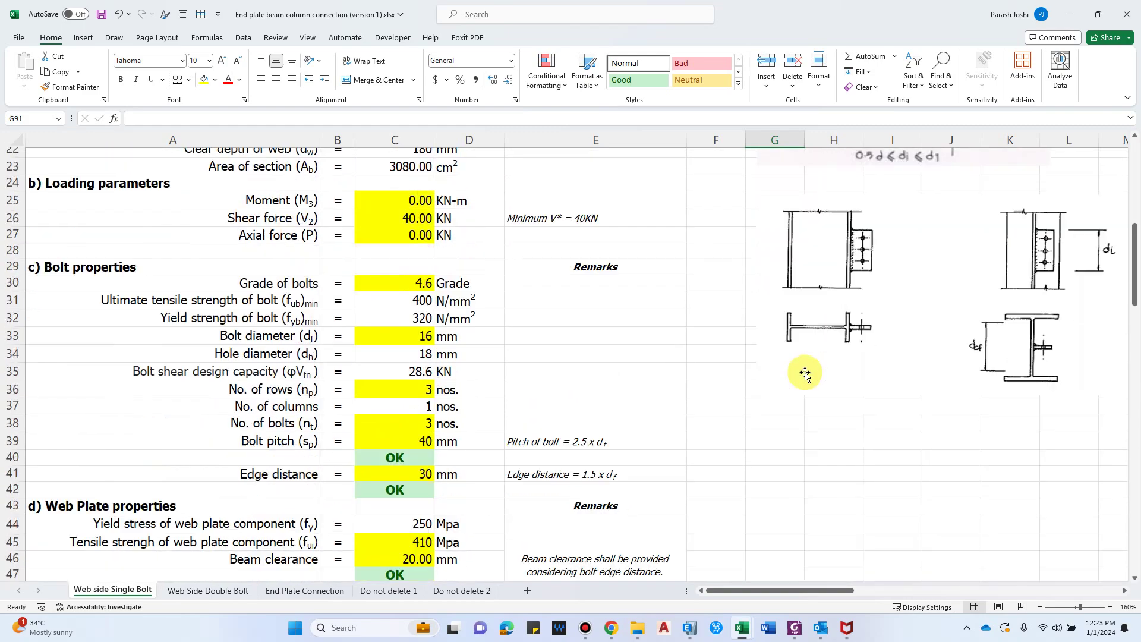
pyautogui.scroll(-13, 798, 373)
# Step: Review the φVev, φVeh and φVdf results together with the Zb and Ze factors that feed the Vb equation
pyautogui.click(303, 411)
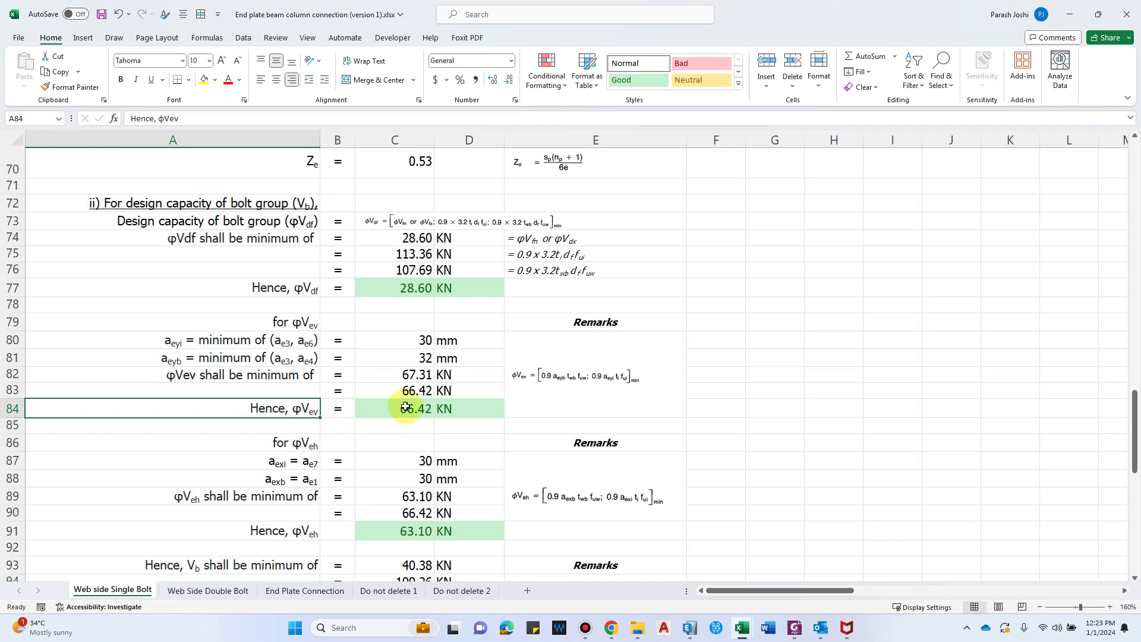
pyautogui.scroll(-1, 285, 416)
pyautogui.scroll(-1, 283, 394)
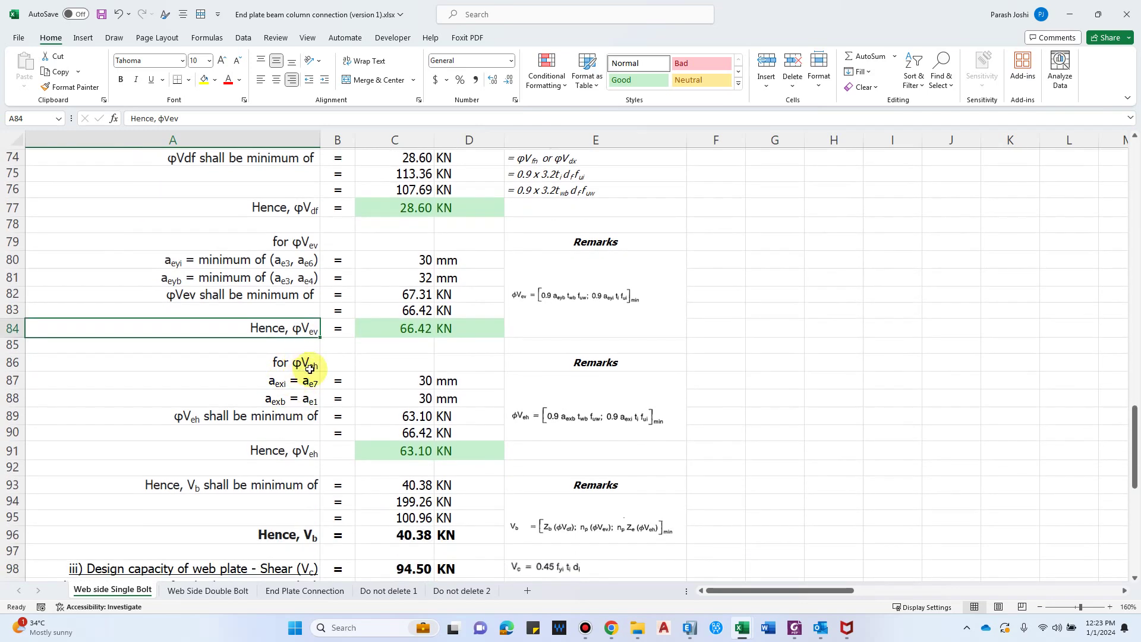
pyautogui.scroll(-1, 360, 442)
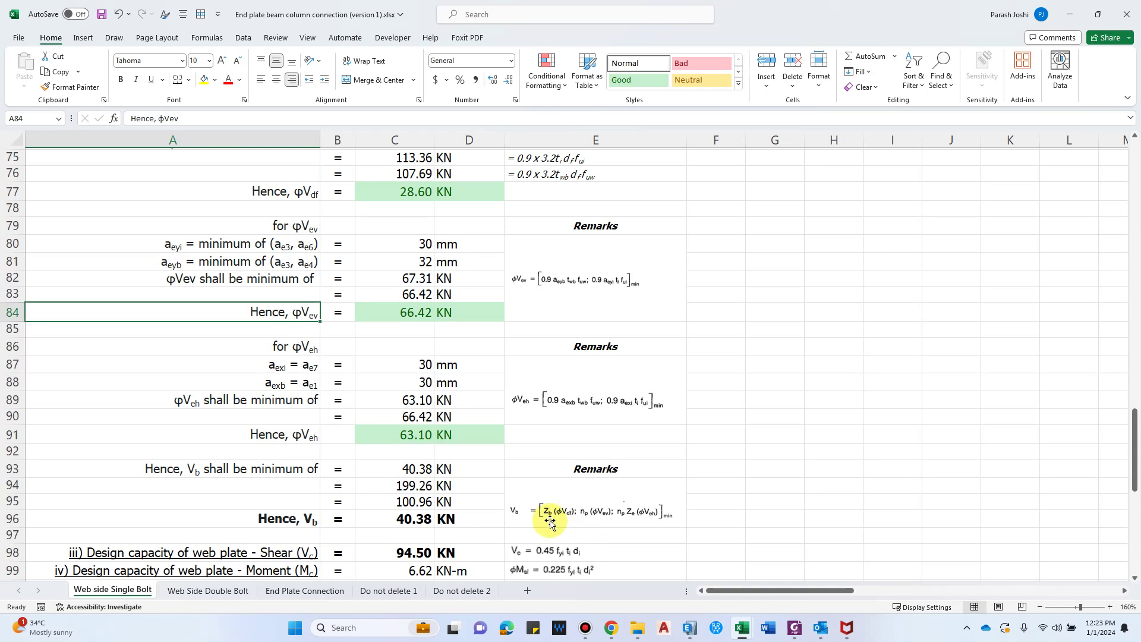
pyautogui.scroll(2, 468, 433)
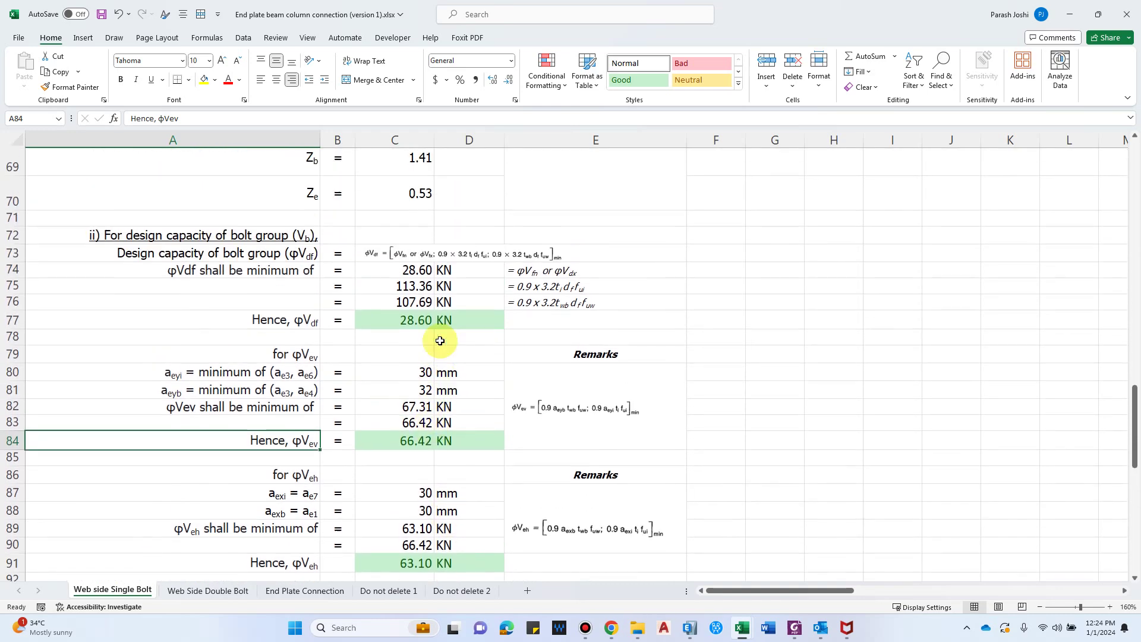
pyautogui.scroll(2, 440, 341)
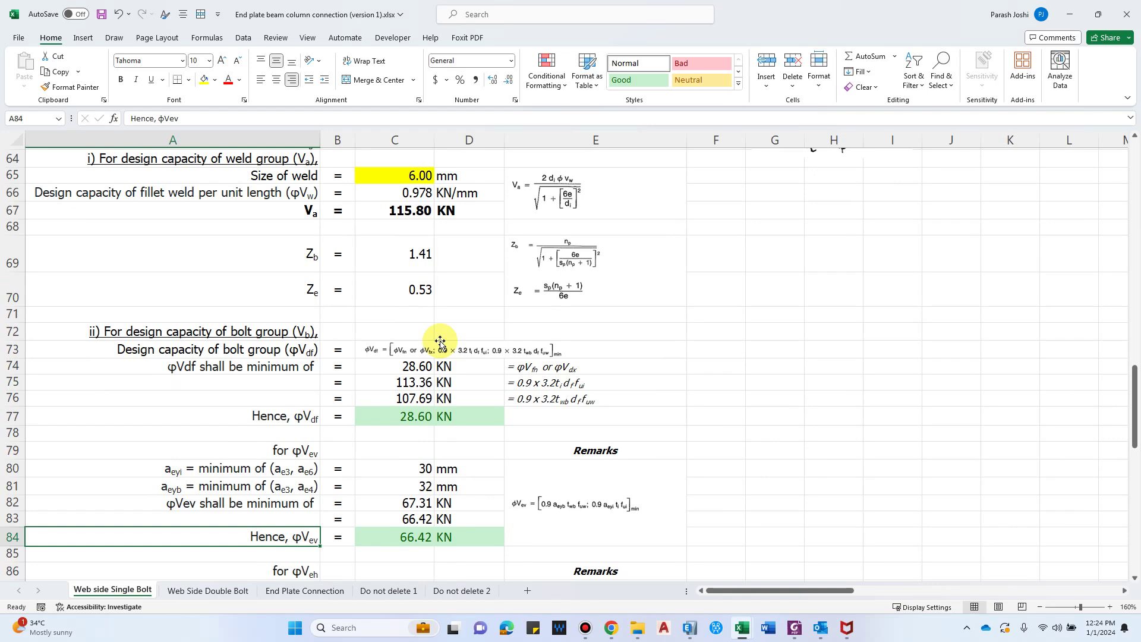
pyautogui.scroll(-6, 612, 326)
# Step: Inspect the formulas for the bolt group capacity Vb and the web plate shear capacity Vc
pyautogui.click(279, 325)
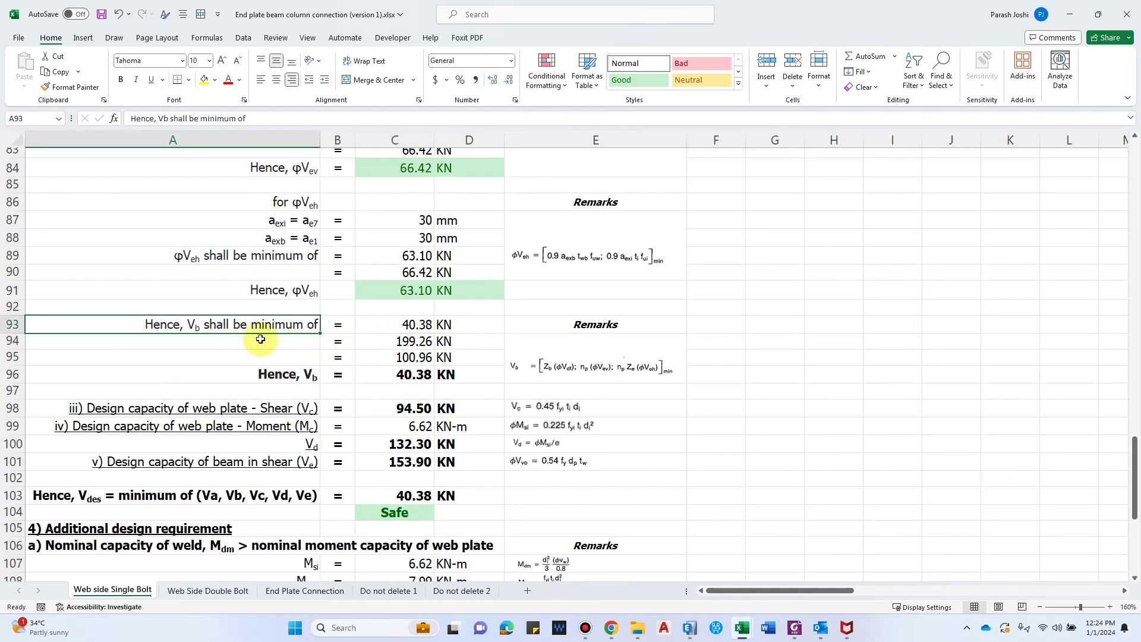
pyautogui.click(416, 324)
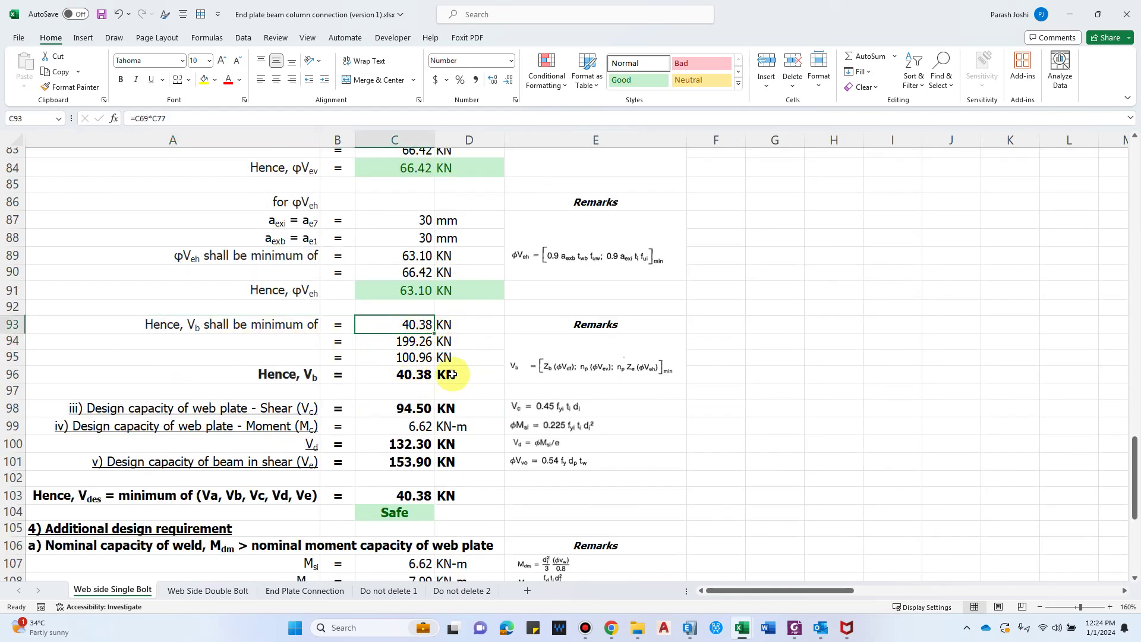
pyautogui.click(423, 380)
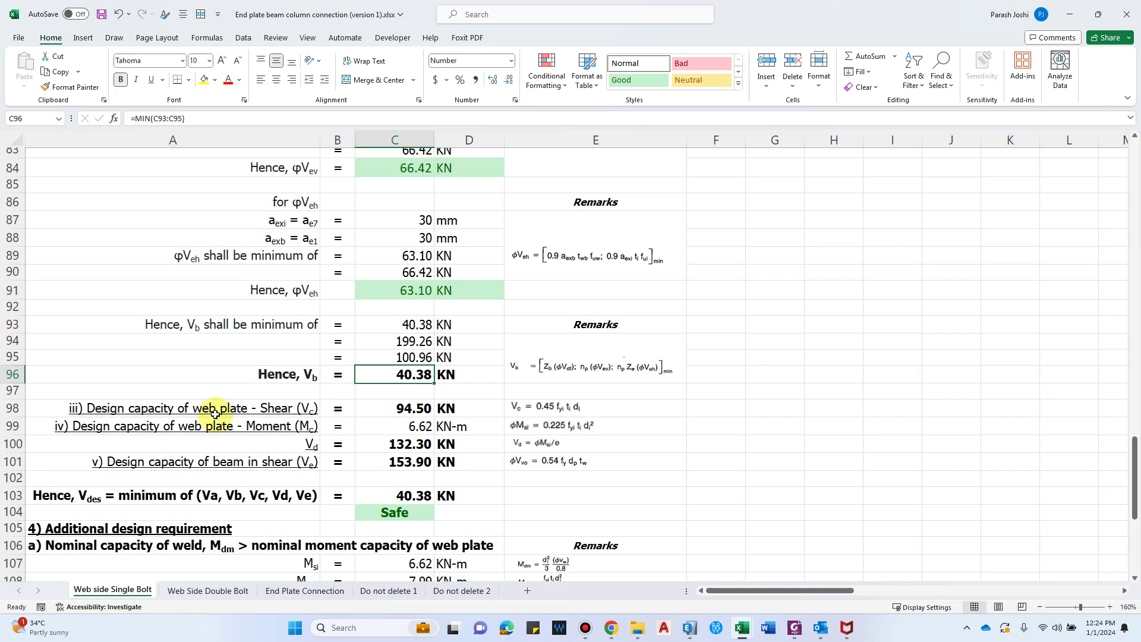
pyautogui.click(404, 408)
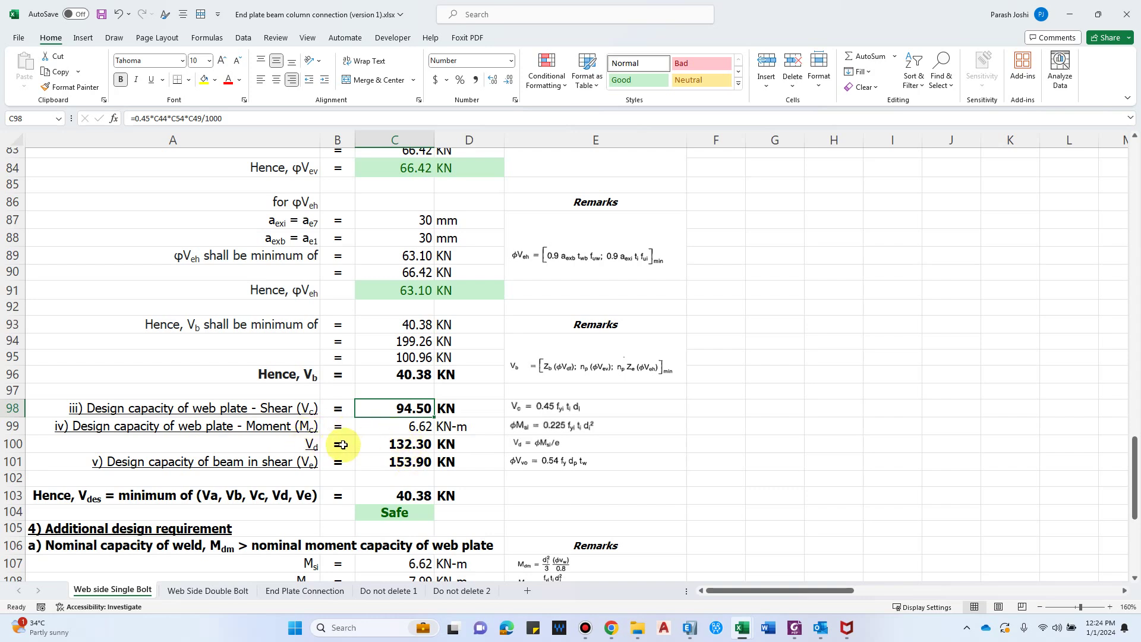
# Step: Inspect the formulas for Vd and the governing design capacity Vdes, comparing Va, Vb, Vc, Vd and Ve
pyautogui.click(419, 445)
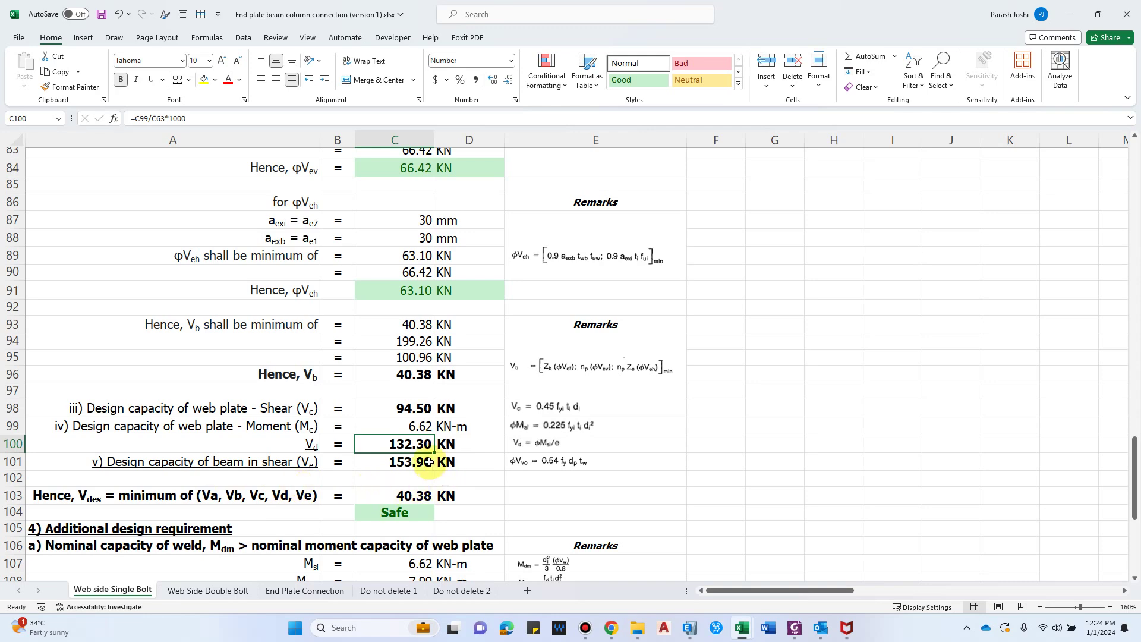
pyautogui.scroll(-1, 237, 457)
pyautogui.click(46, 448)
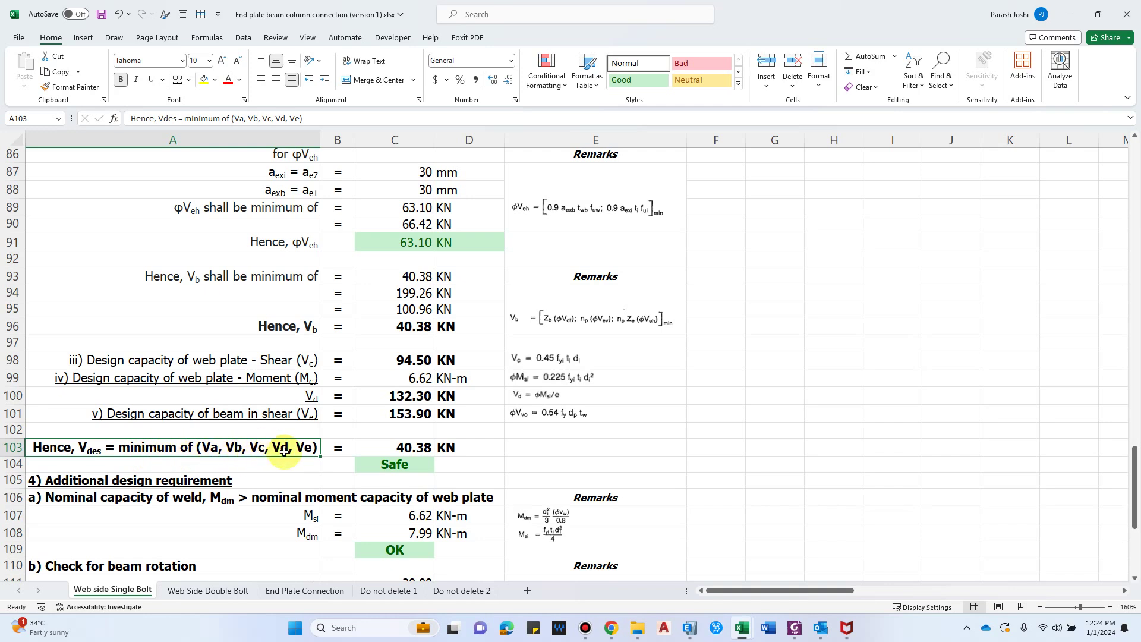
pyautogui.click(418, 450)
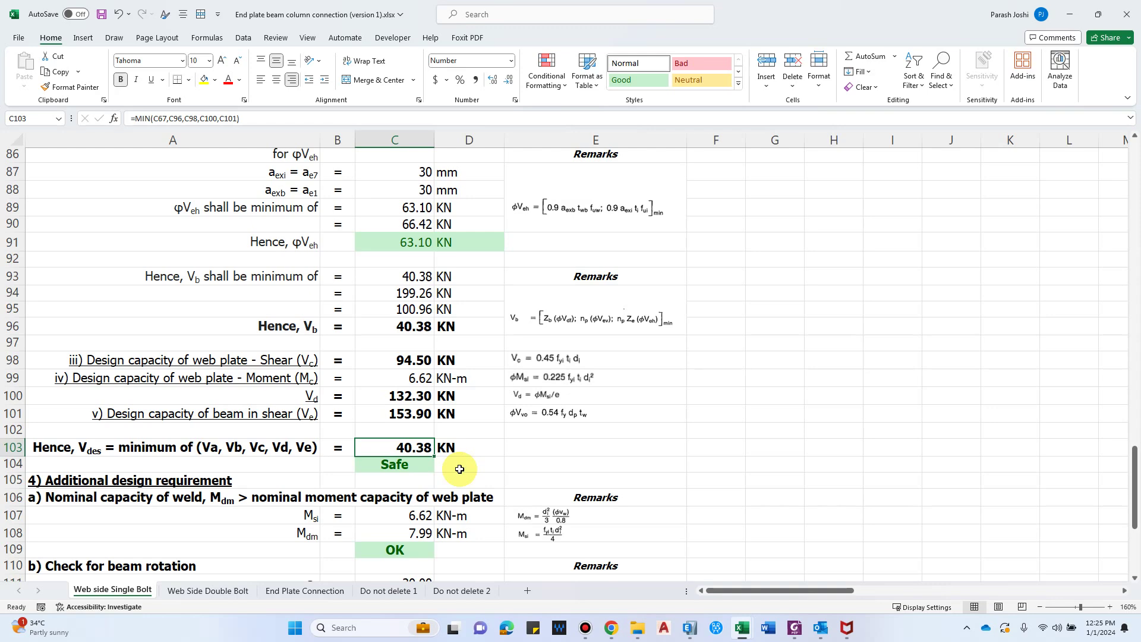
pyautogui.scroll(-1, 416, 446)
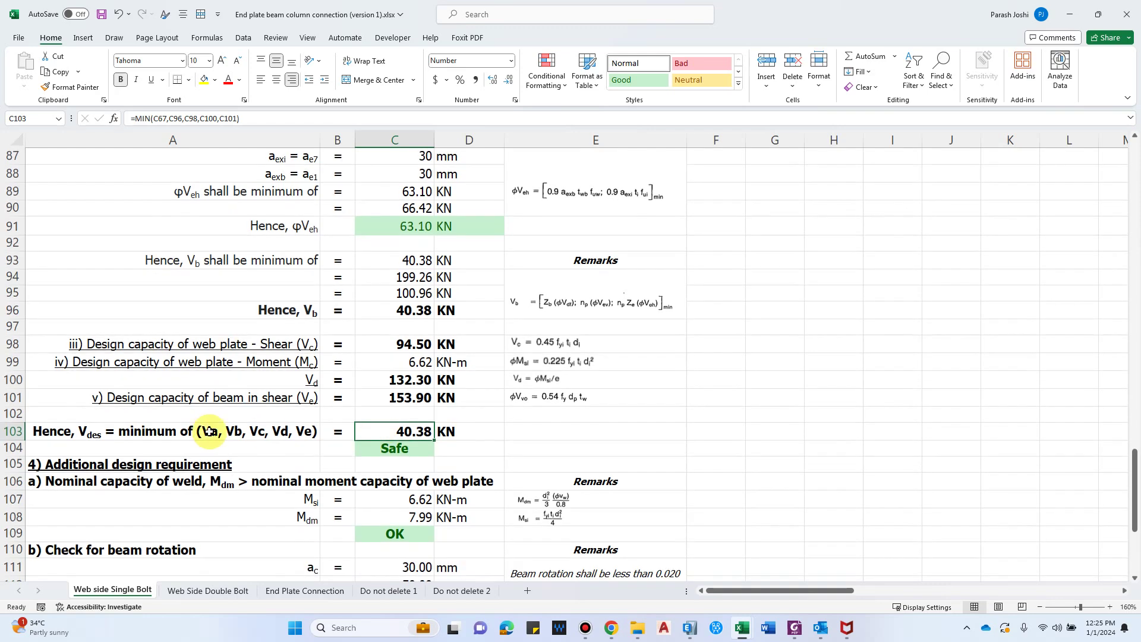
pyautogui.scroll(2, 359, 428)
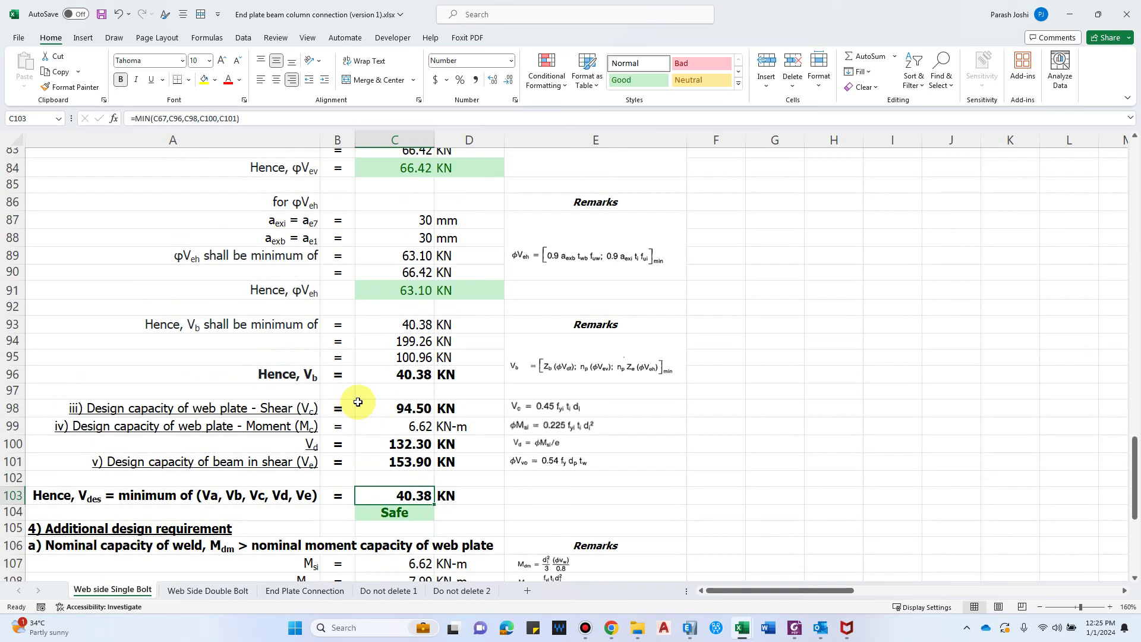
pyautogui.scroll(2, 377, 420)
pyautogui.scroll(-4, 392, 428)
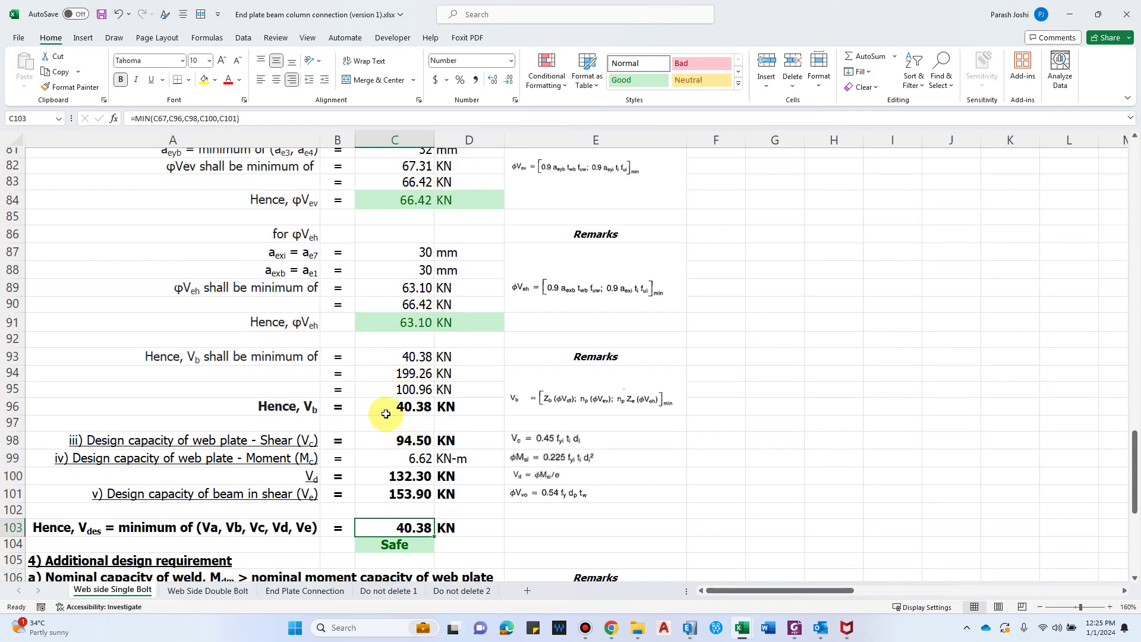
# Step: Swap the Msi and Mdm equation pictures in the weld capacity remarks so that Msi sits above Mdm
pyautogui.click(120, 370)
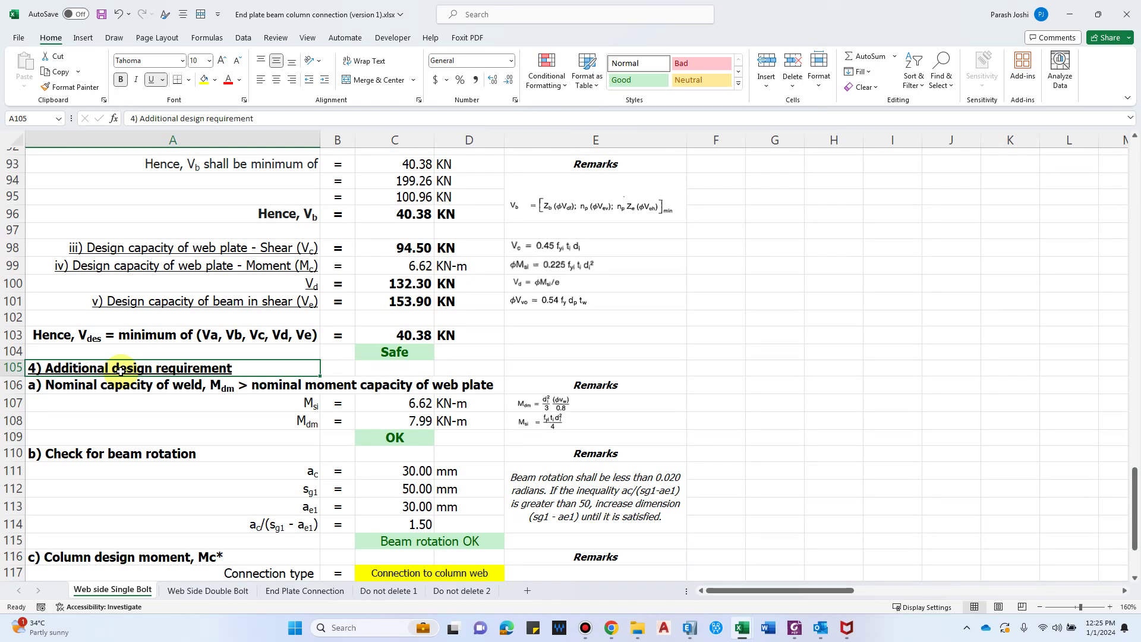
pyautogui.click(115, 394)
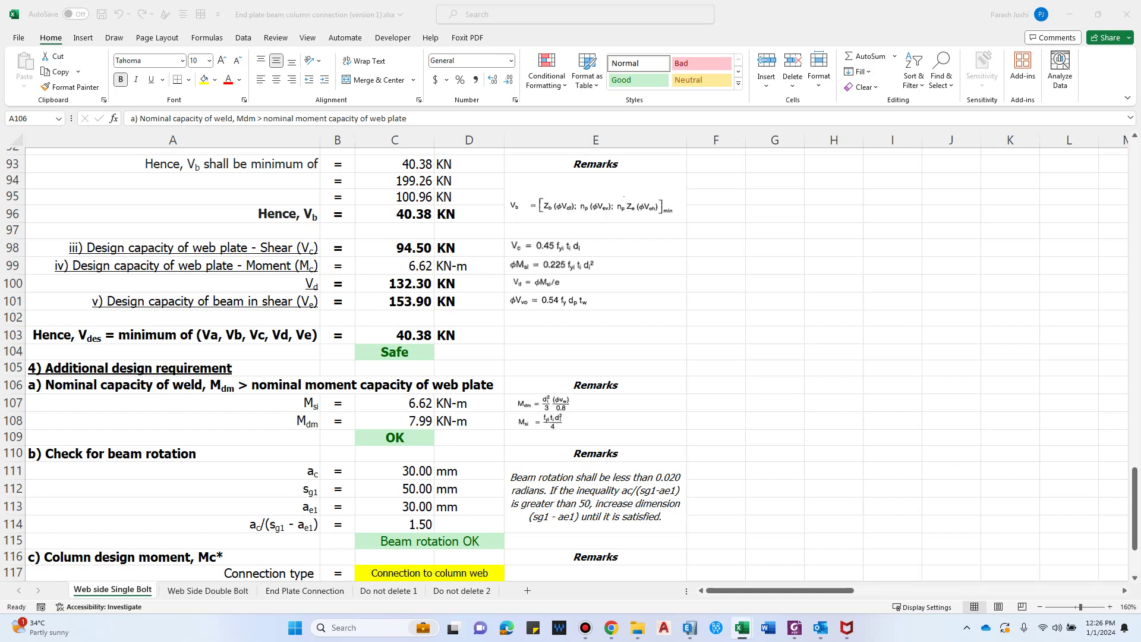
pyautogui.click(308, 404)
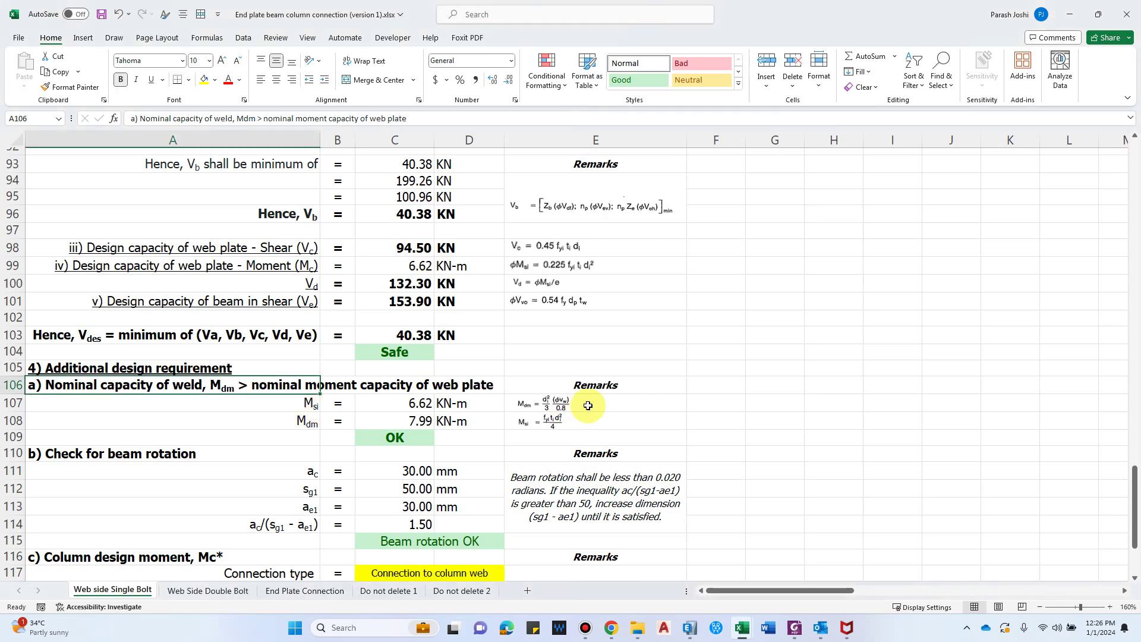
pyautogui.moveTo(516, 408)
pyautogui.mouseDown()
pyautogui.moveTo(516, 423)
pyautogui.moveTo(522, 406)
pyautogui.mouseUp()
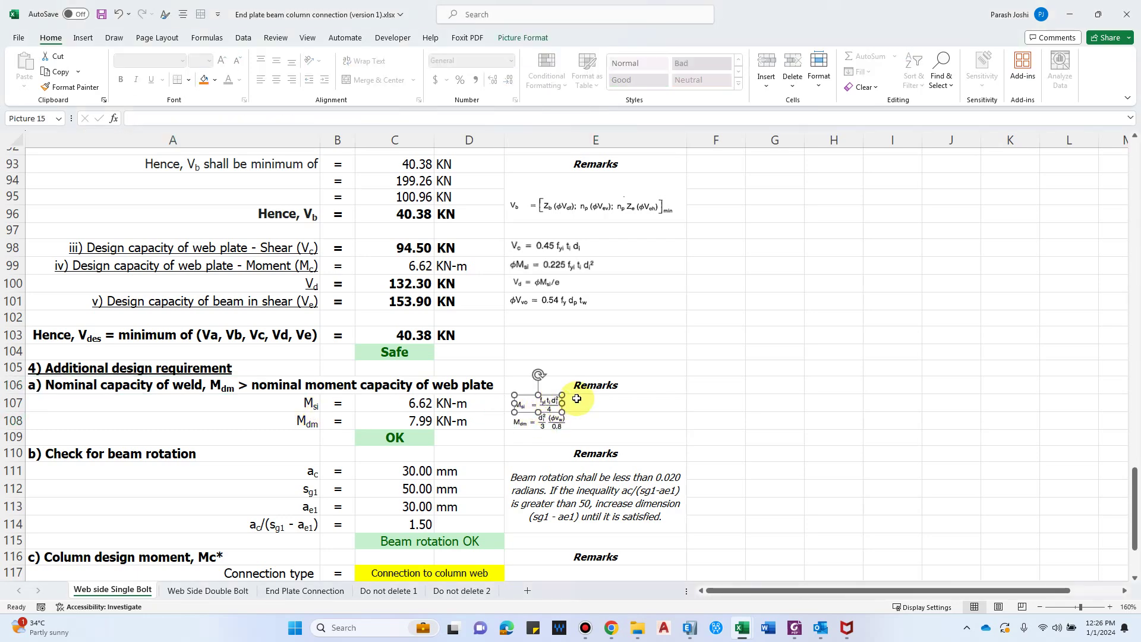
pyautogui.click(689, 382)
# Step: Compare Msi and Mdm with the web plate moment capacity and inspect the formulas behind the weld capacity and beam rotation checks
pyautogui.scroll(3, 311, 438)
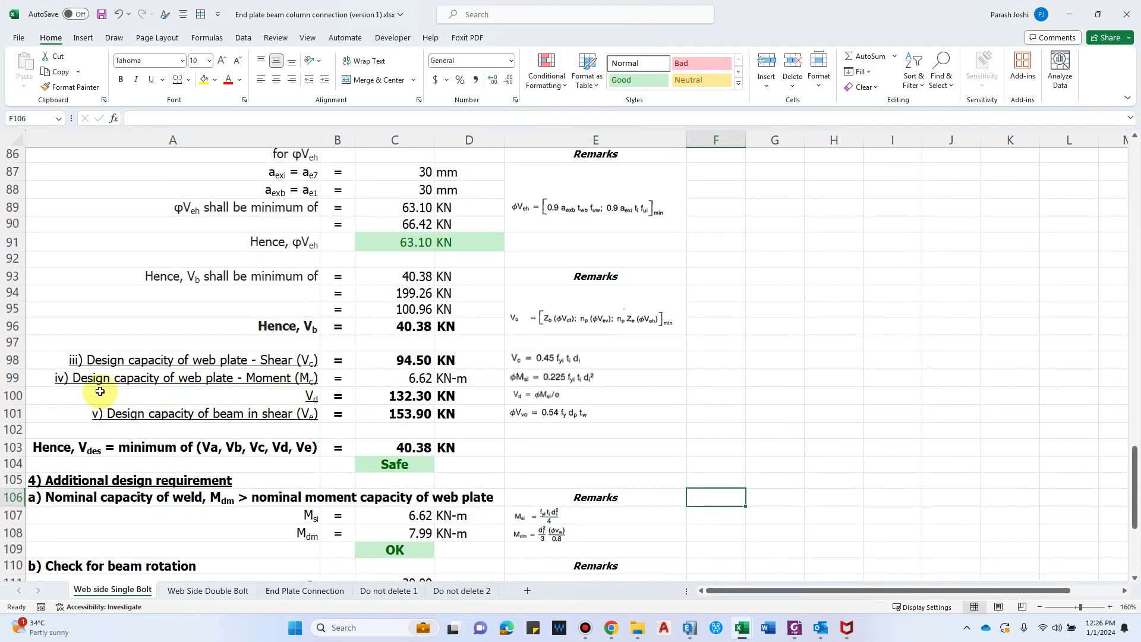
pyautogui.click(408, 378)
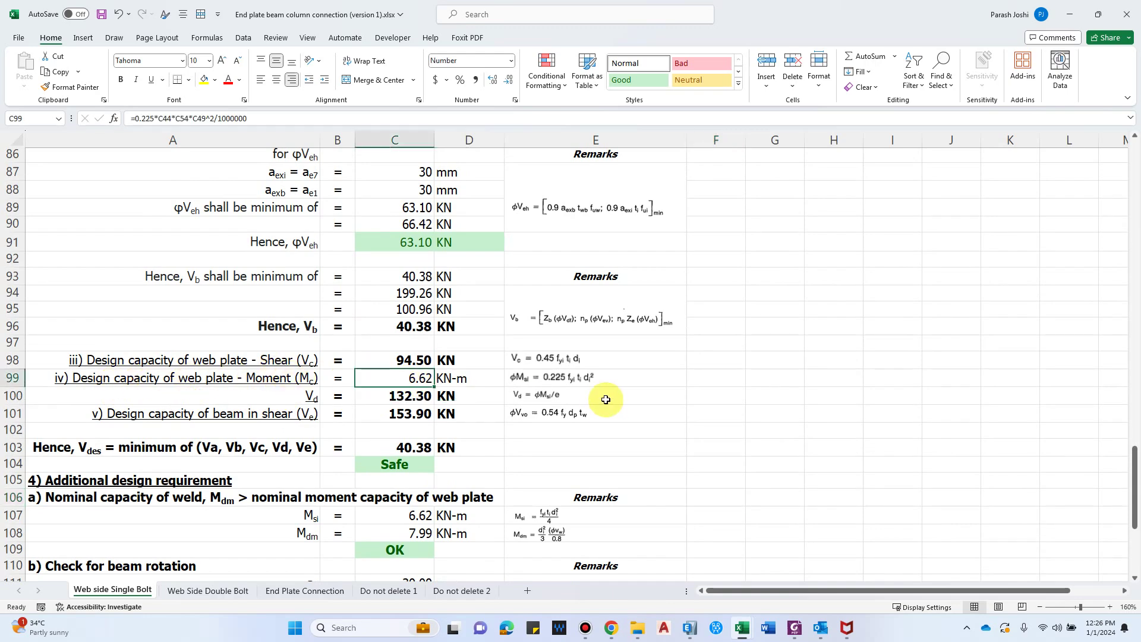
pyautogui.scroll(-2, 653, 489)
pyautogui.scroll(-1, 653, 490)
pyautogui.click(318, 404)
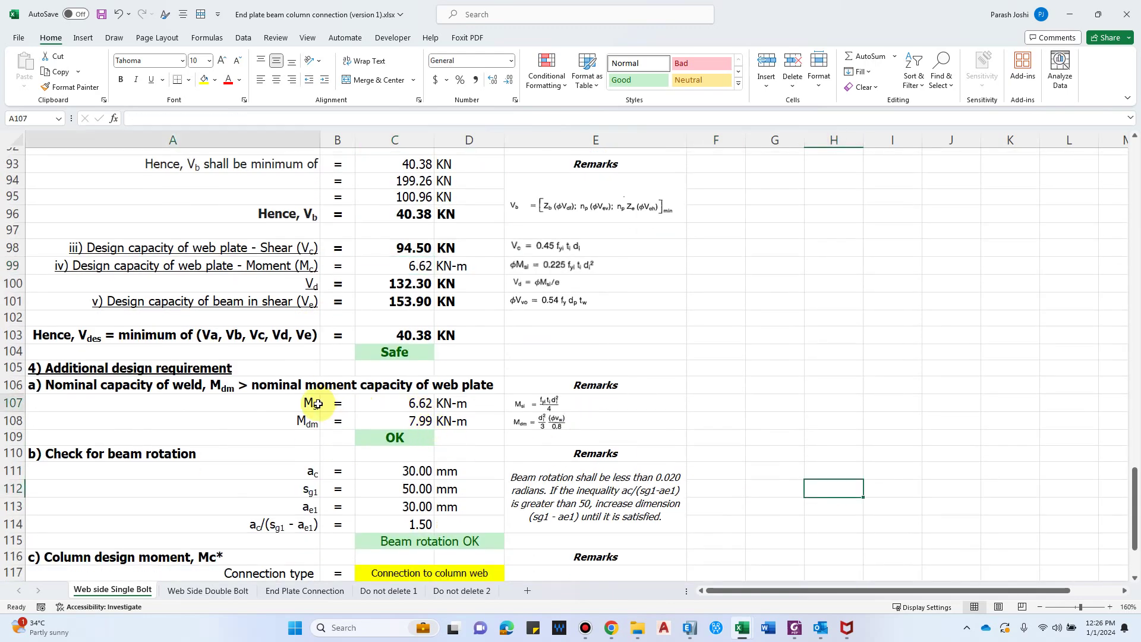
pyautogui.click(321, 424)
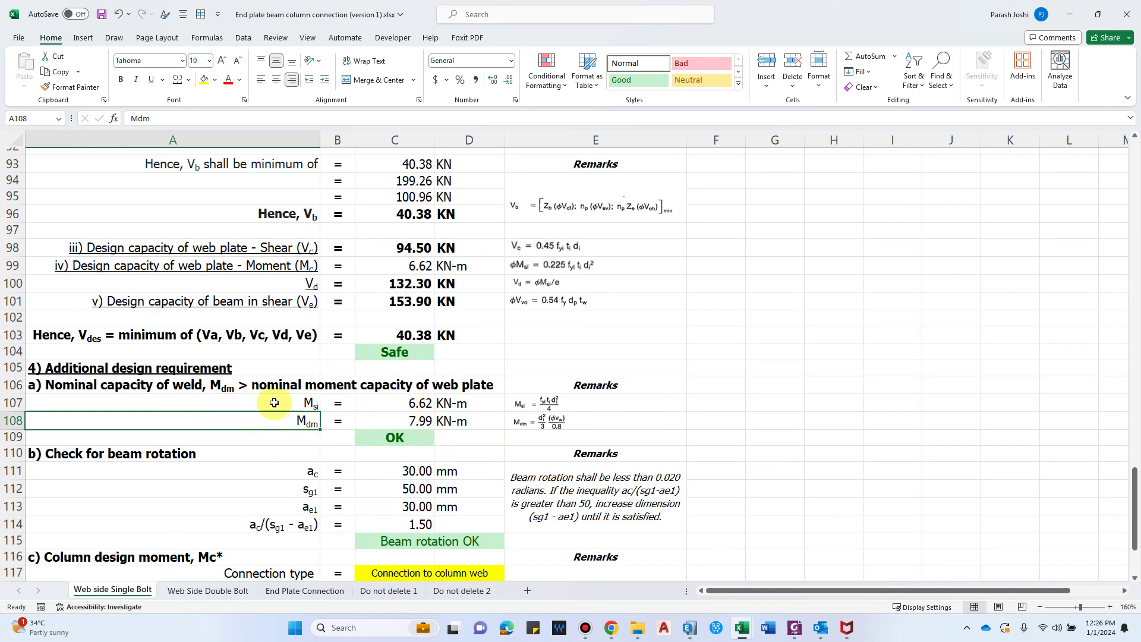
pyautogui.click(414, 437)
pyautogui.scroll(-1, 169, 446)
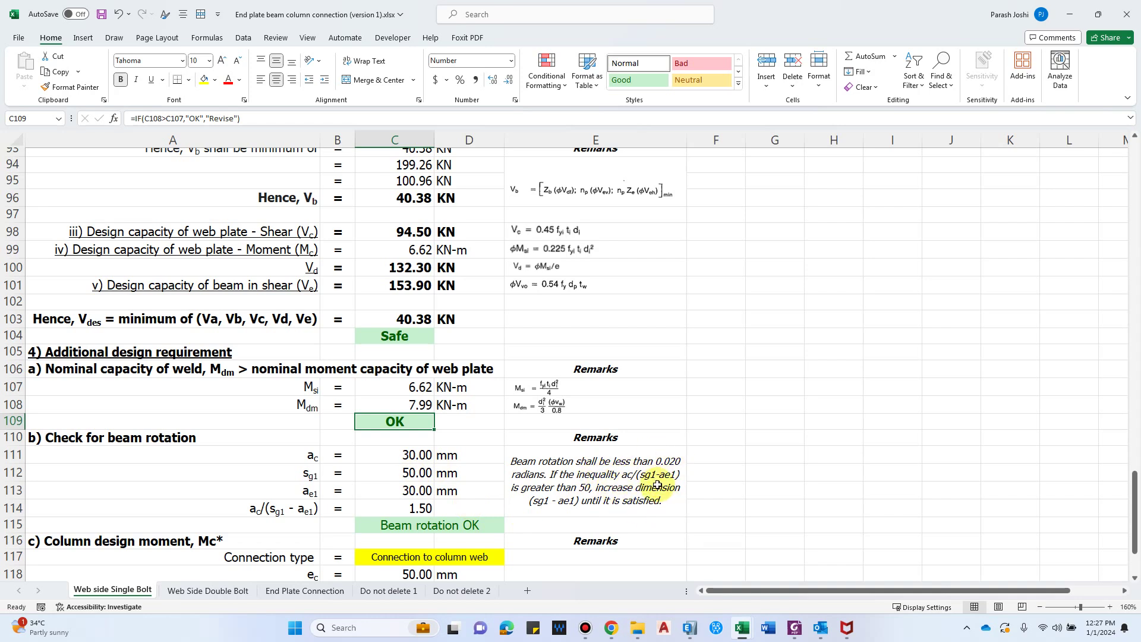
pyautogui.click(403, 527)
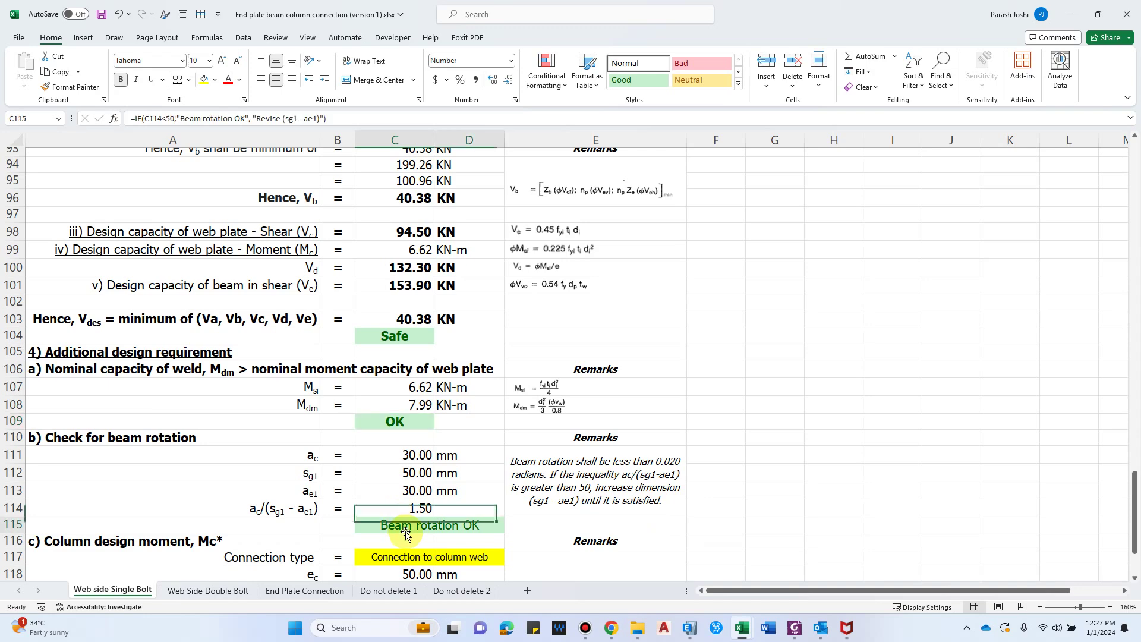
# Step: Examine the connection type for column design moment Mc* against the column flange and column web connection sketches
pyautogui.scroll(-1, 409, 526)
pyautogui.scroll(-1, 173, 509)
pyautogui.scroll(-1, 173, 509)
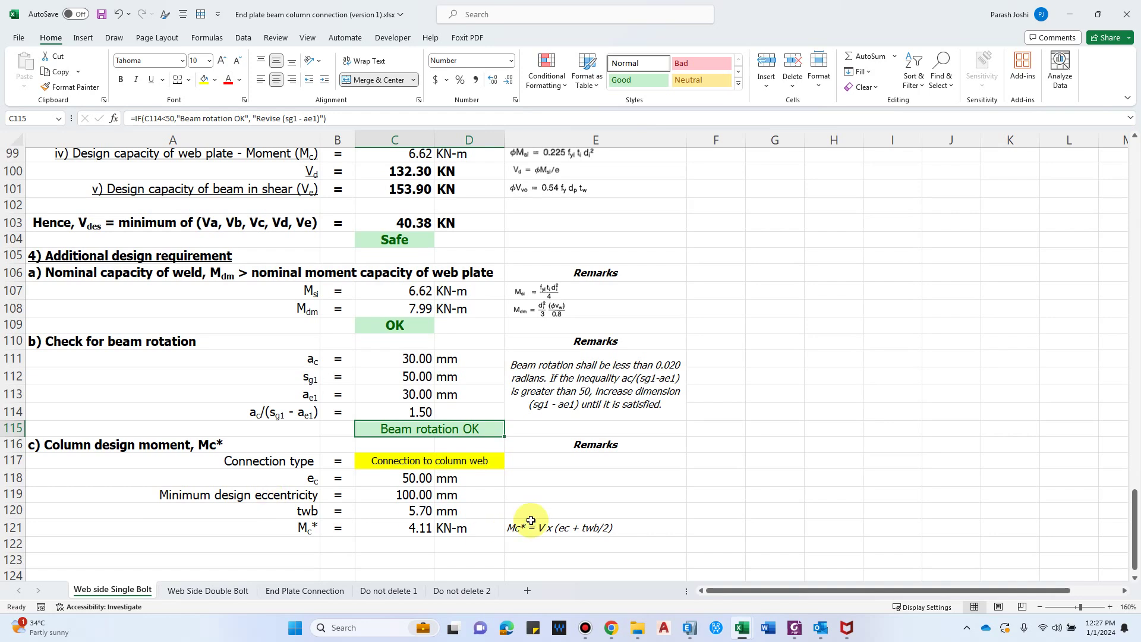
pyautogui.click(381, 461)
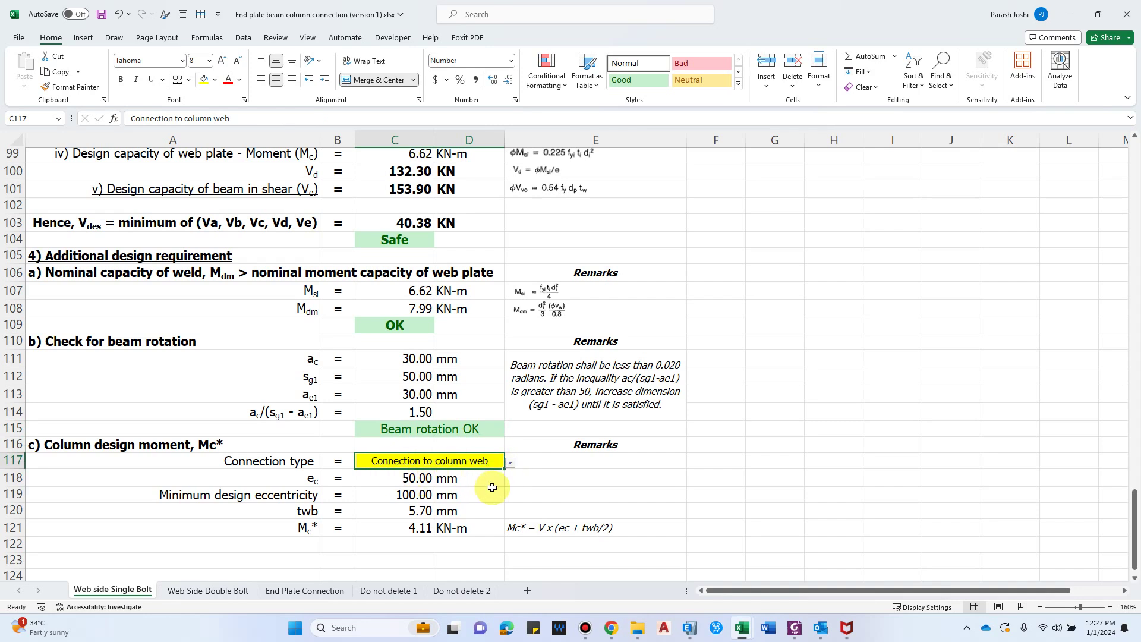
pyautogui.scroll(3, 739, 356)
pyautogui.scroll(9, 772, 380)
pyautogui.moveTo(1128, 399); pyautogui.dragTo(1116, 273)
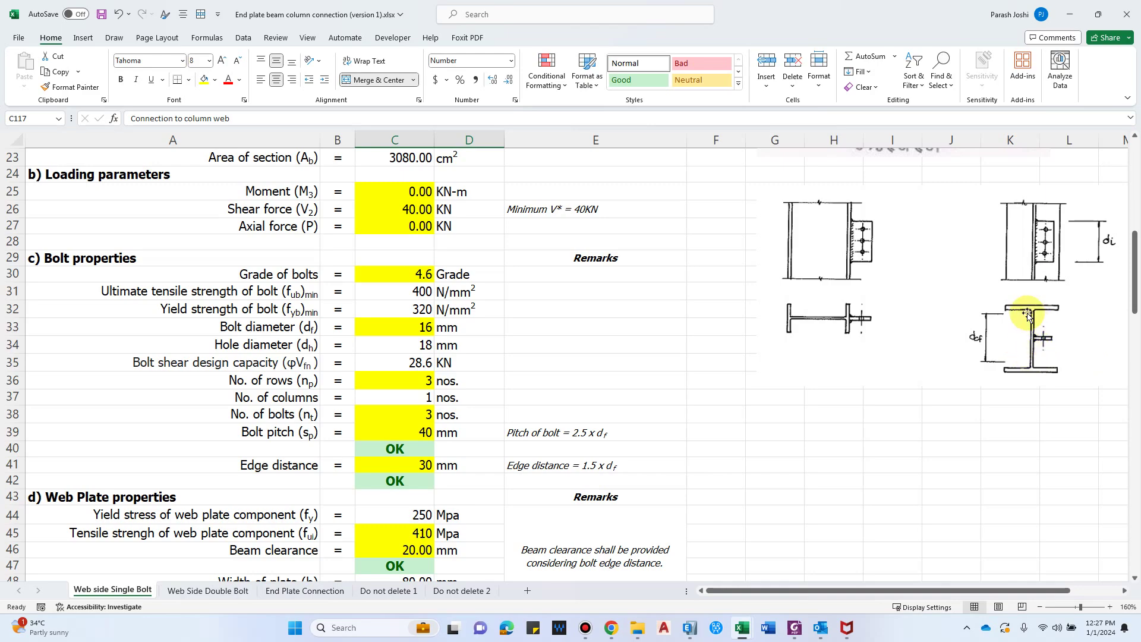
pyautogui.scroll(-2, 1014, 345)
pyautogui.scroll(-2, 1002, 402)
pyautogui.moveTo(1133, 309); pyautogui.dragTo(1120, 543)
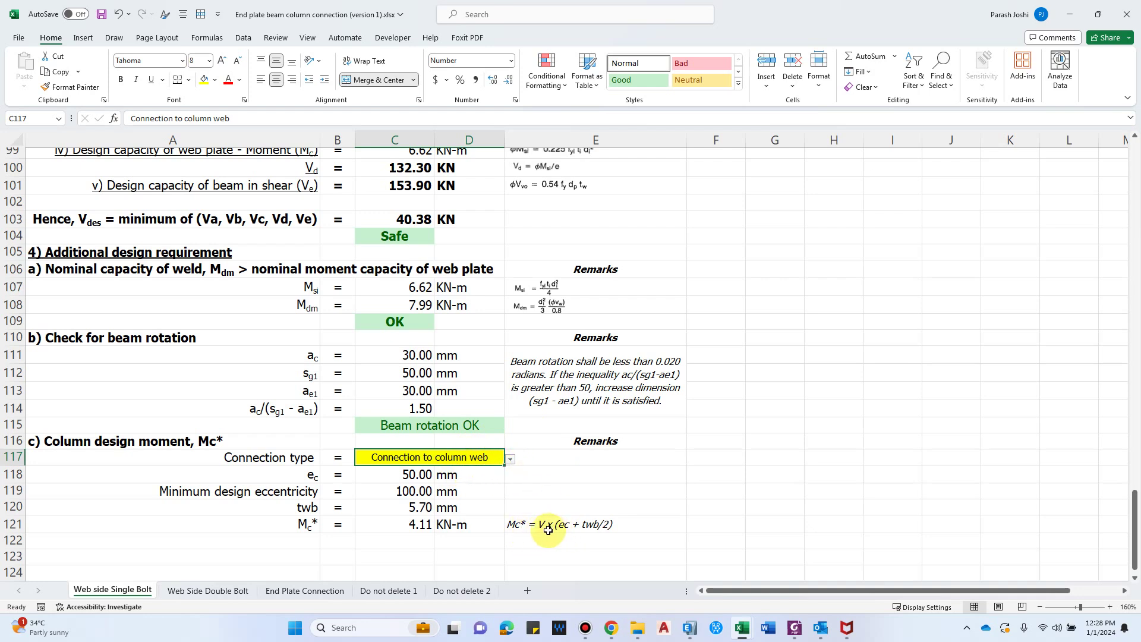
# Step: Try the connection type "Connection to column flange" to compare the Mc* equation, and restore "Connection to column web"
pyautogui.click(509, 459)
pyautogui.click(419, 481)
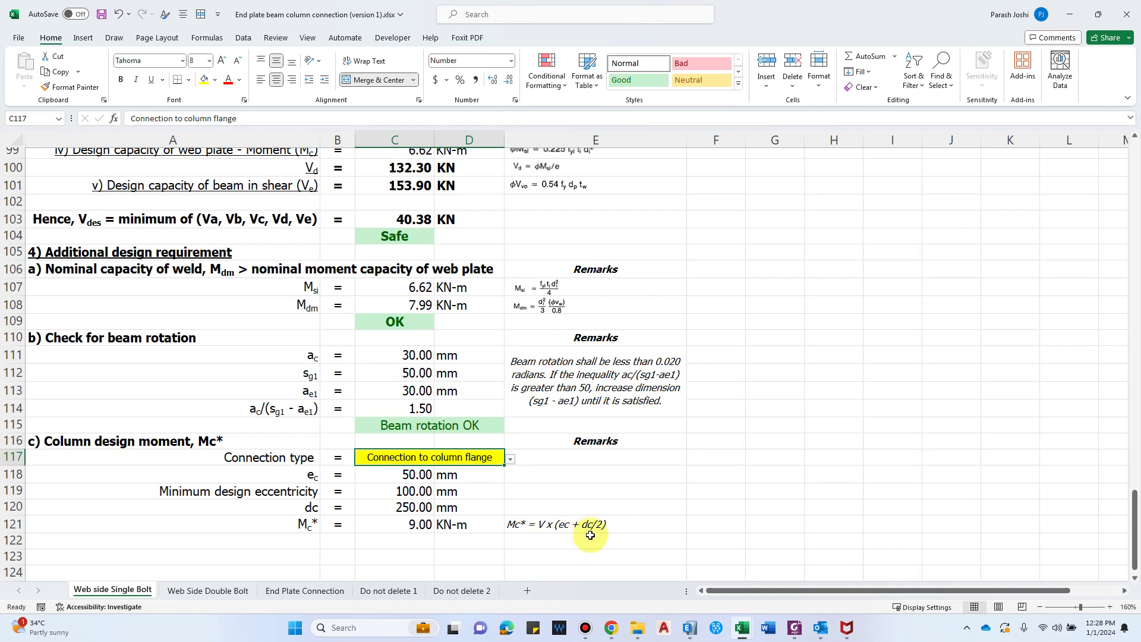
pyautogui.click(509, 459)
pyautogui.click(465, 472)
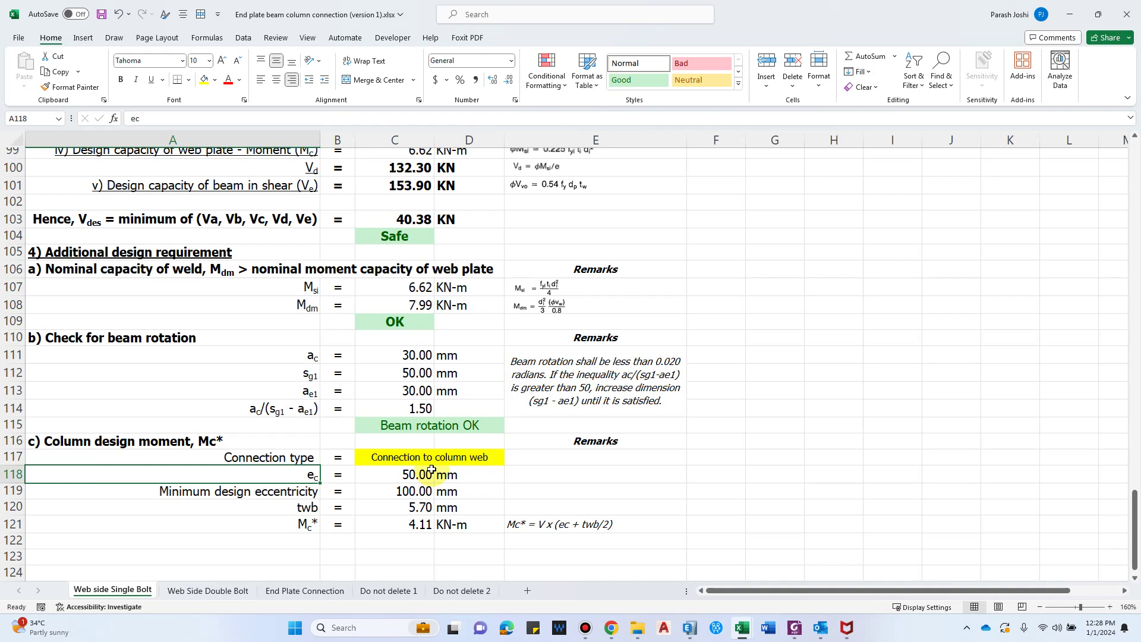
# Step: Check the column design moment Mc* against its equation in the remarks
pyautogui.click(286, 526)
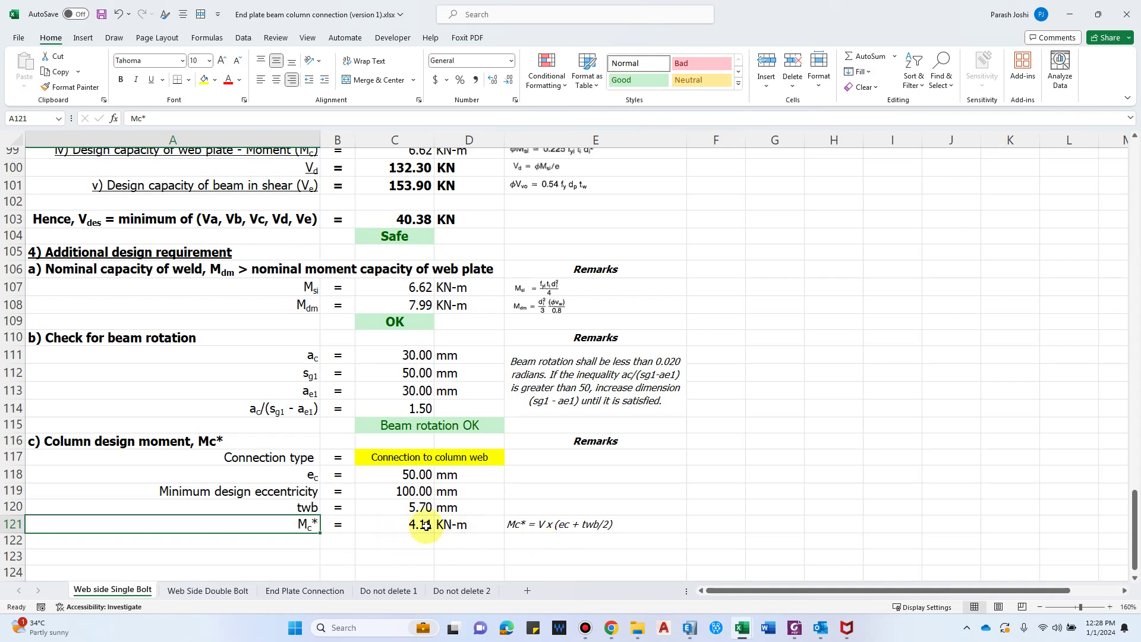
pyautogui.click(426, 525)
pyautogui.press('Down')
pyautogui.press('Down')
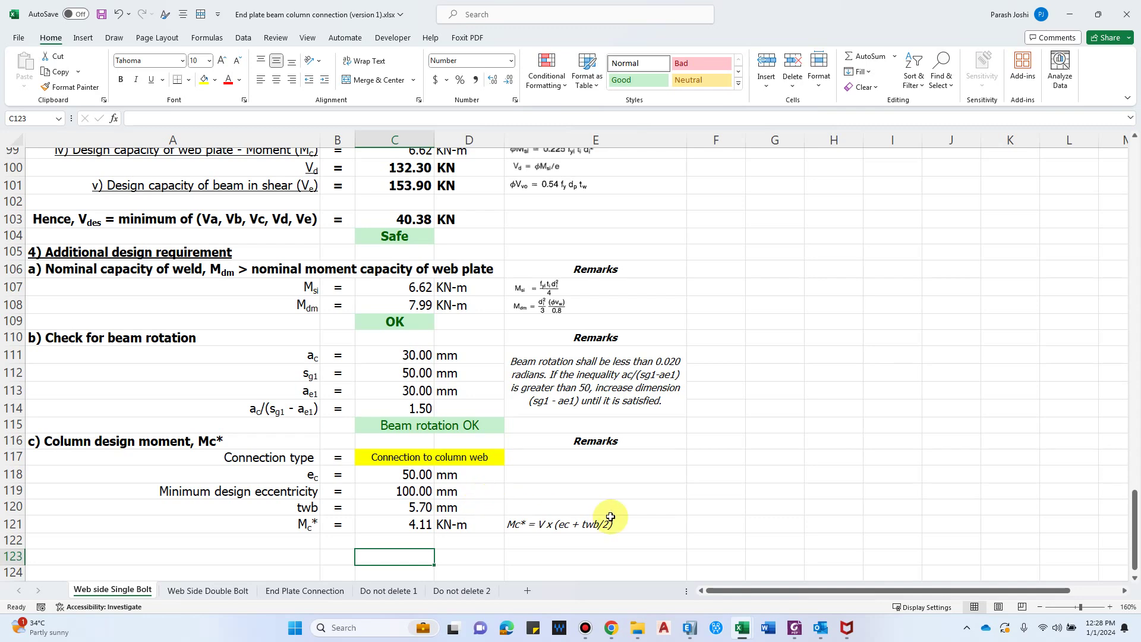
# Step: Review the design summary and the side plate connection sketch beneath it
pyautogui.moveTo(1119, 517); pyautogui.dragTo(1119, 169)
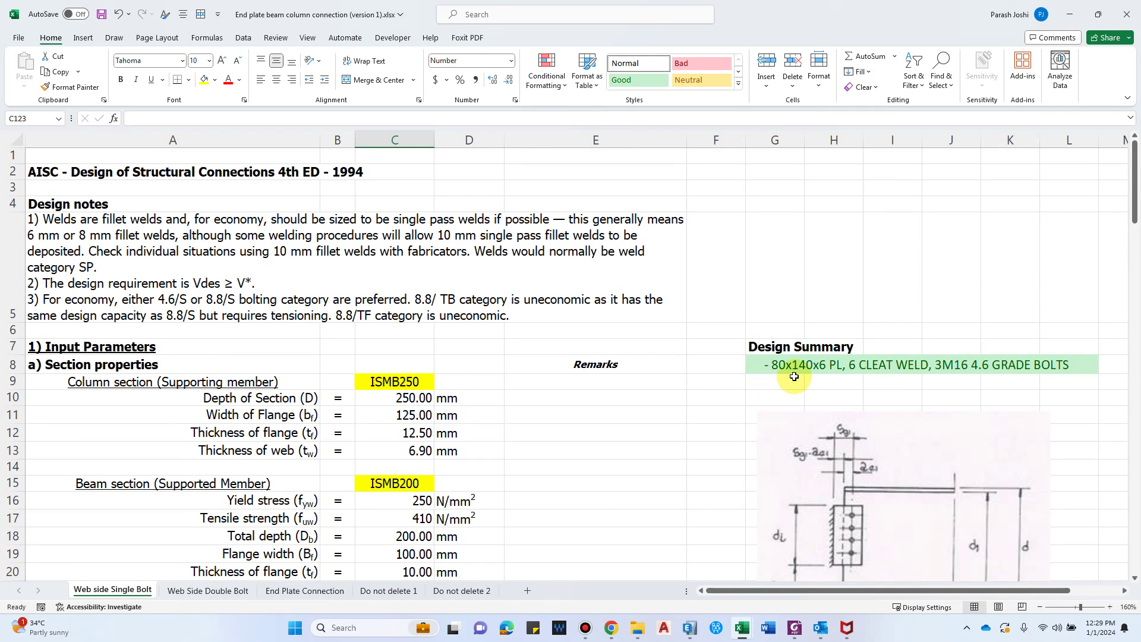
pyautogui.scroll(-1, 825, 364)
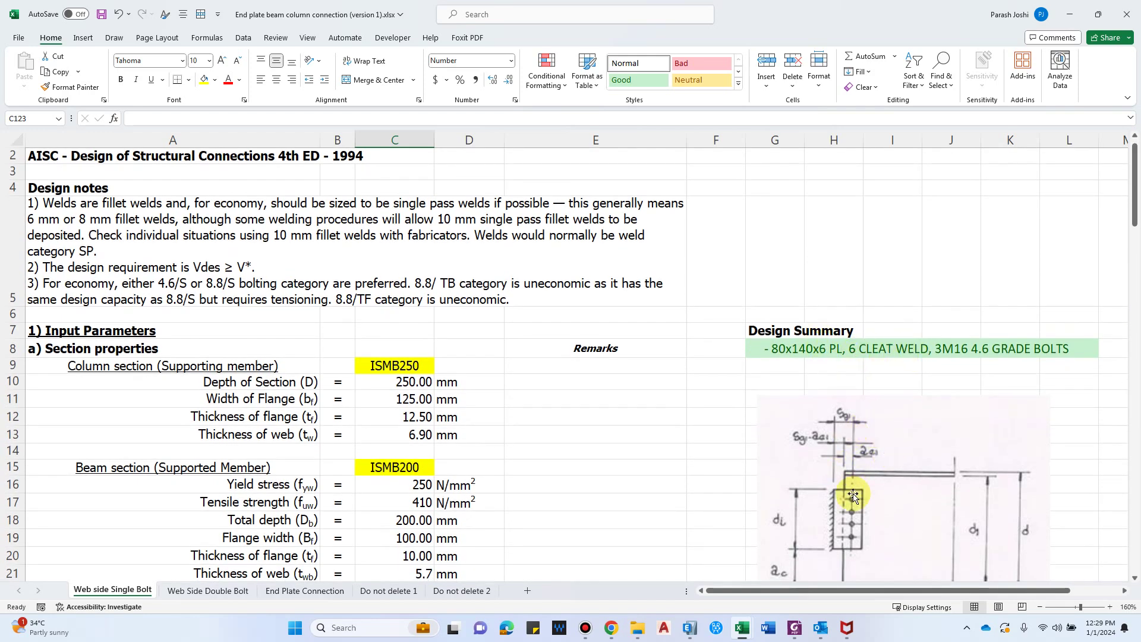
pyautogui.scroll(-2, 879, 333)
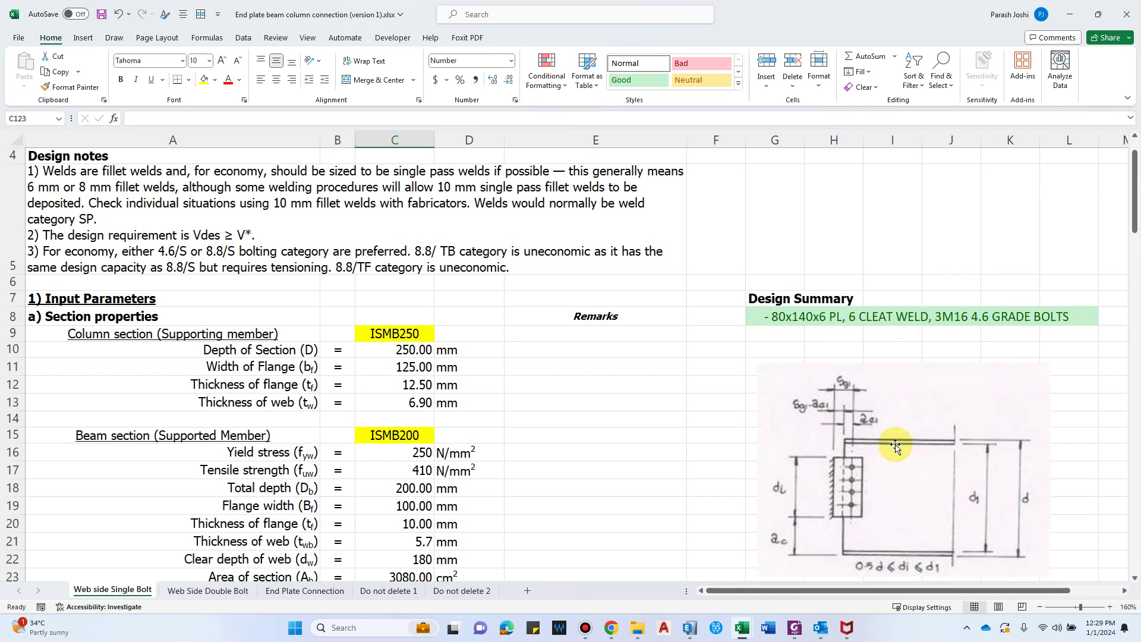
pyautogui.scroll(-1, 896, 447)
# Step: Draw width and height dimension lines around the web plate on the connection sketch with the black pen, labelling the height 140
pyautogui.hotkey('alt', 'j')
pyautogui.press('i')
pyautogui.click(111, 68)
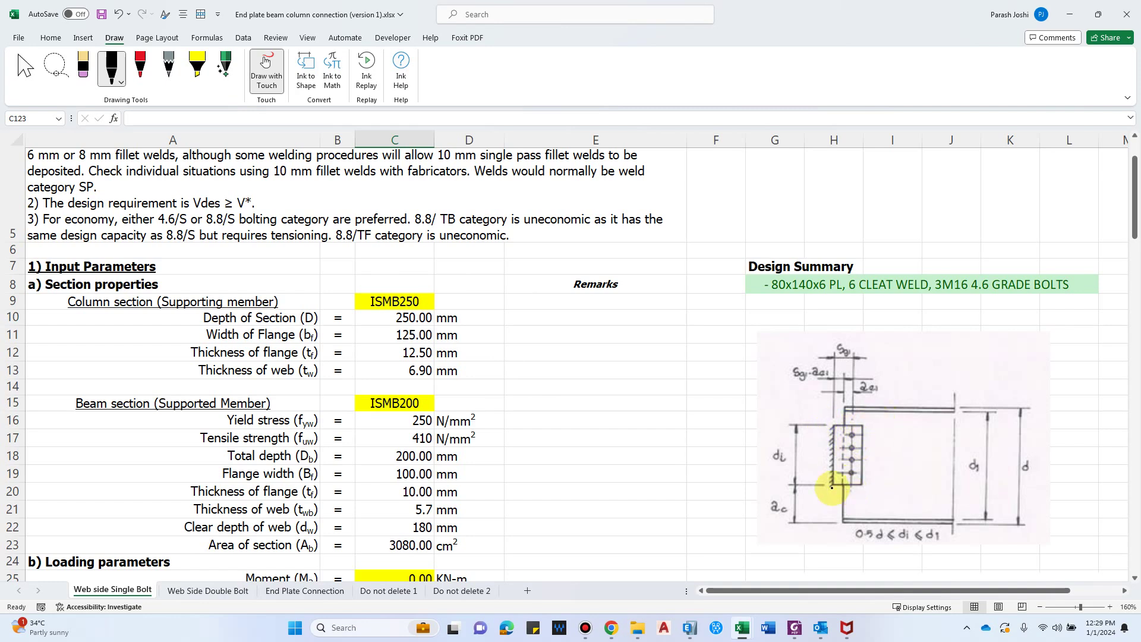
pyautogui.moveTo(831, 498)
pyautogui.mouseDown()
pyautogui.moveTo(856, 498)
pyautogui.moveTo(859, 510)
pyautogui.moveTo(831, 492)
pyautogui.mouseUp()
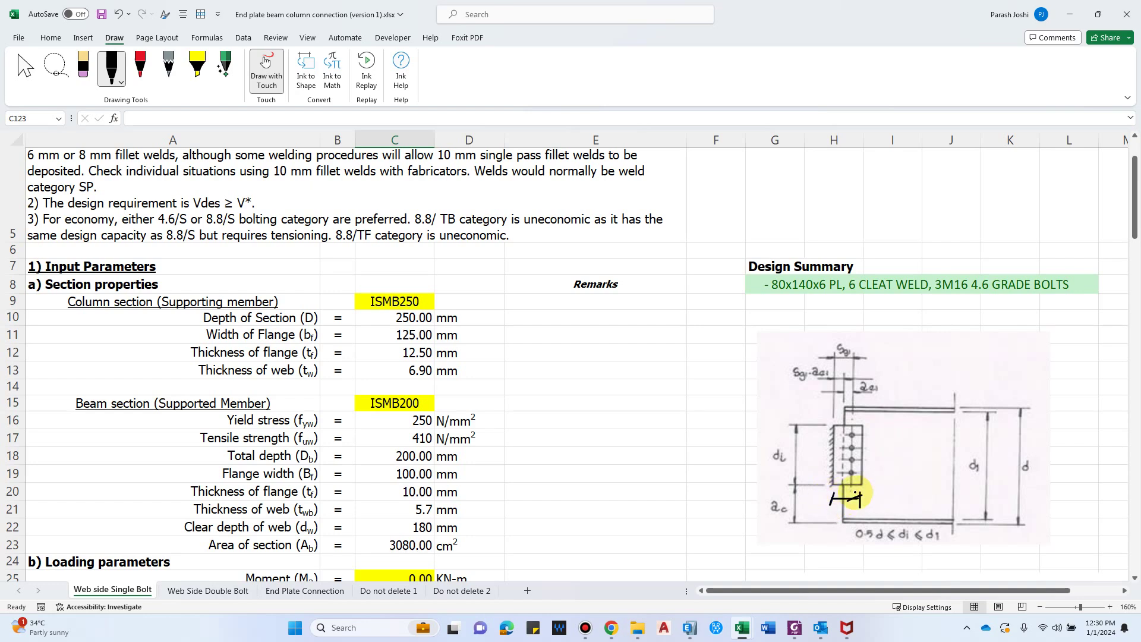
pyautogui.moveTo(876, 423)
pyautogui.mouseDown()
pyautogui.moveTo(906, 423)
pyautogui.moveTo(895, 482)
pyautogui.mouseUp()
pyautogui.moveTo(905, 421)
pyautogui.mouseDown()
pyautogui.moveTo(887, 439)
pyautogui.moveTo(913, 465)
pyautogui.moveTo(929, 460)
pyautogui.moveTo(928, 444)
pyautogui.mouseUp()
pyautogui.click(933, 454)
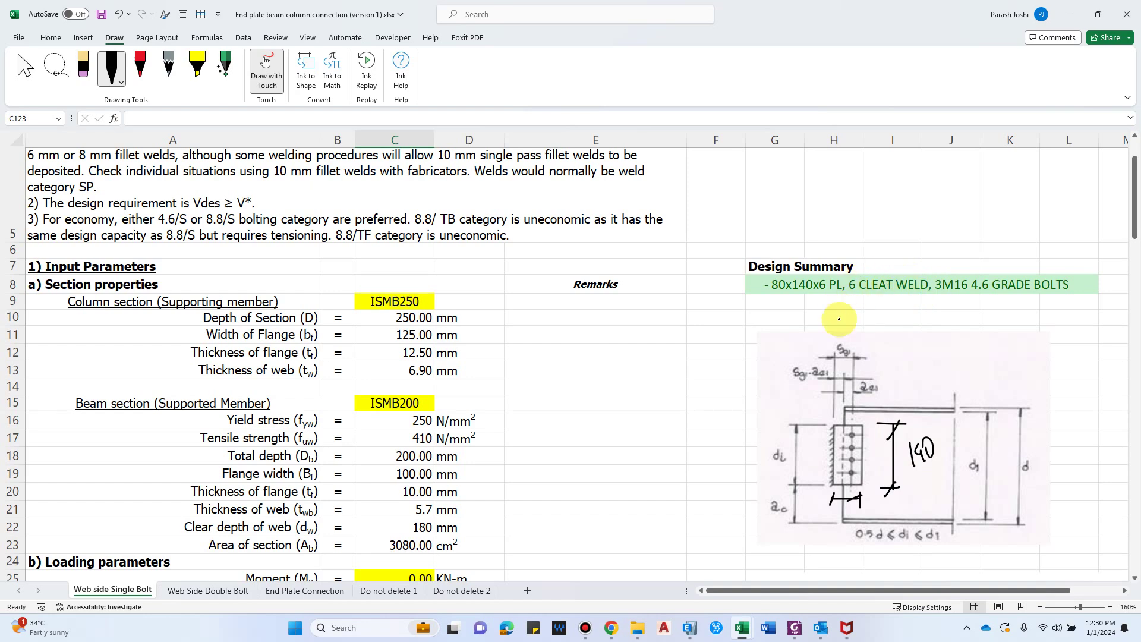
# Step: Ink the weld line, three bolts and bolt spacing marks on the web plate in the connection sketch
pyautogui.moveTo(834, 446); pyautogui.dragTo(834, 466)
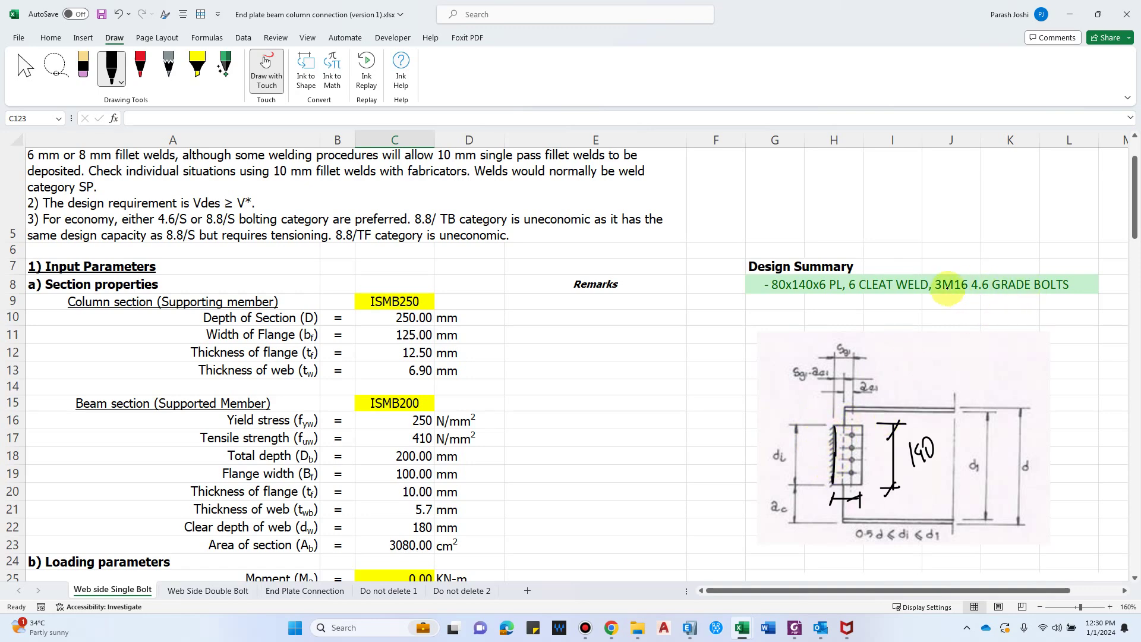
pyautogui.moveTo(852, 440); pyautogui.dragTo(850, 434)
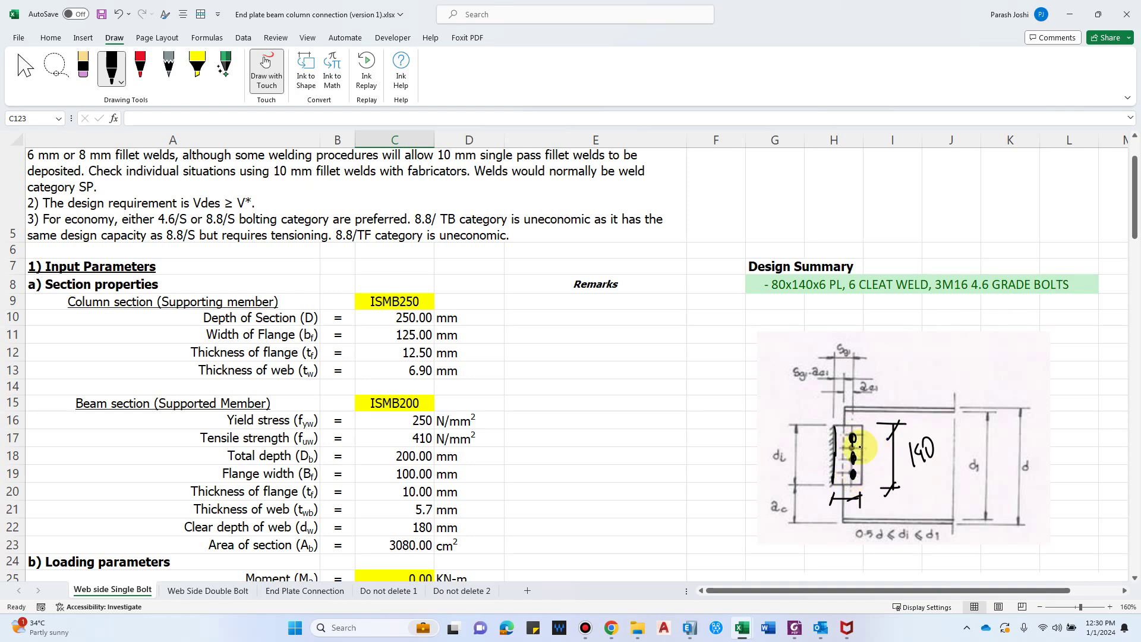
pyautogui.moveTo(868, 440)
pyautogui.mouseDown()
pyautogui.moveTo(889, 486)
pyautogui.moveTo(879, 486)
pyautogui.mouseUp()
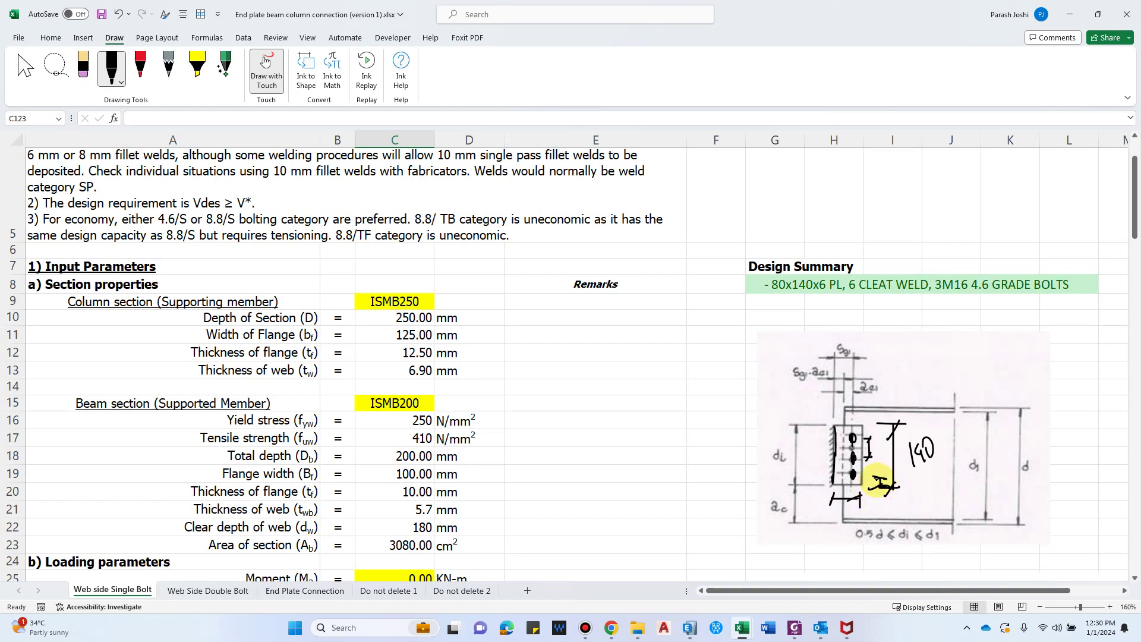